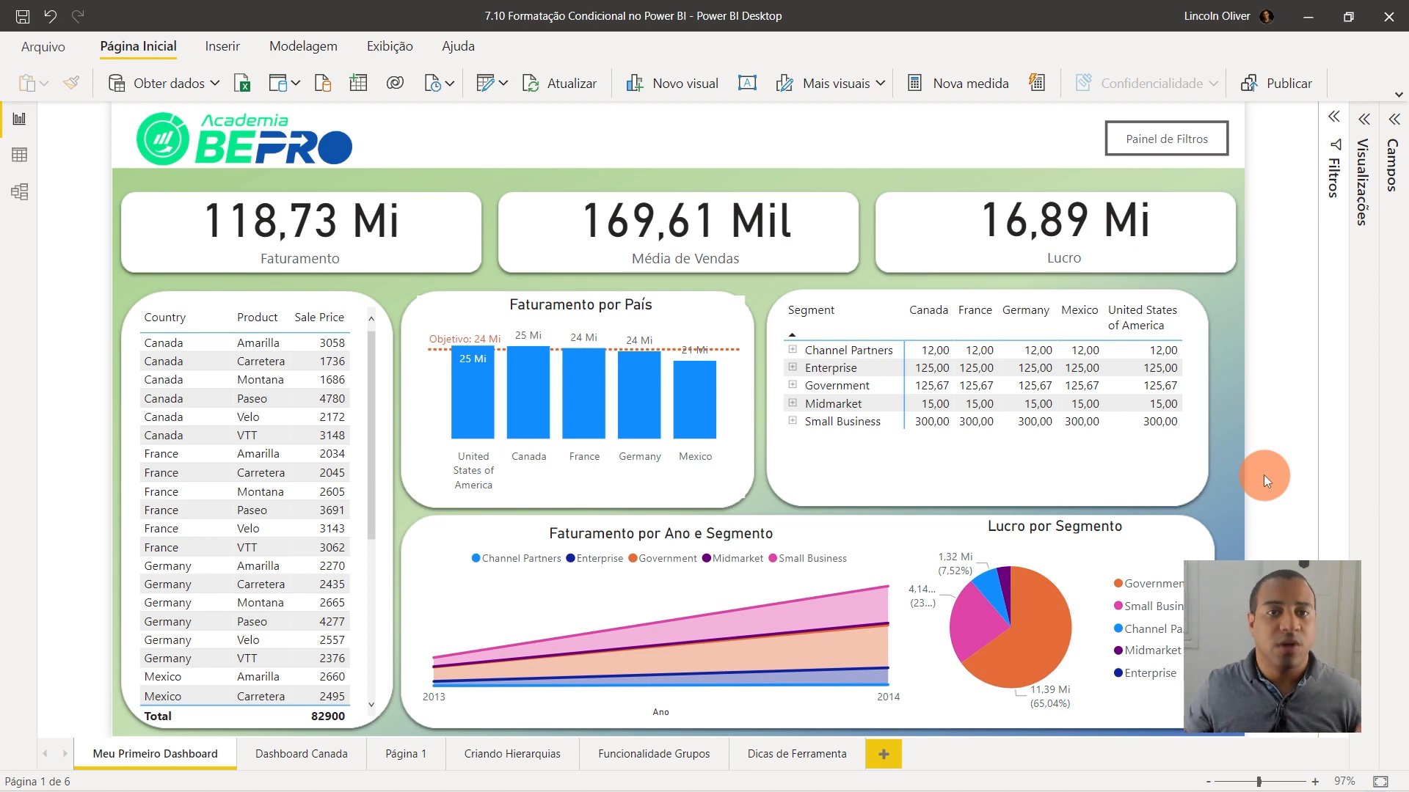
Examine the conditional formatting options for Média de Sale Price in the Segment matrix and dismiss the background colour settings.
{"action": "left_click", "coordinate": [1366, 134]}
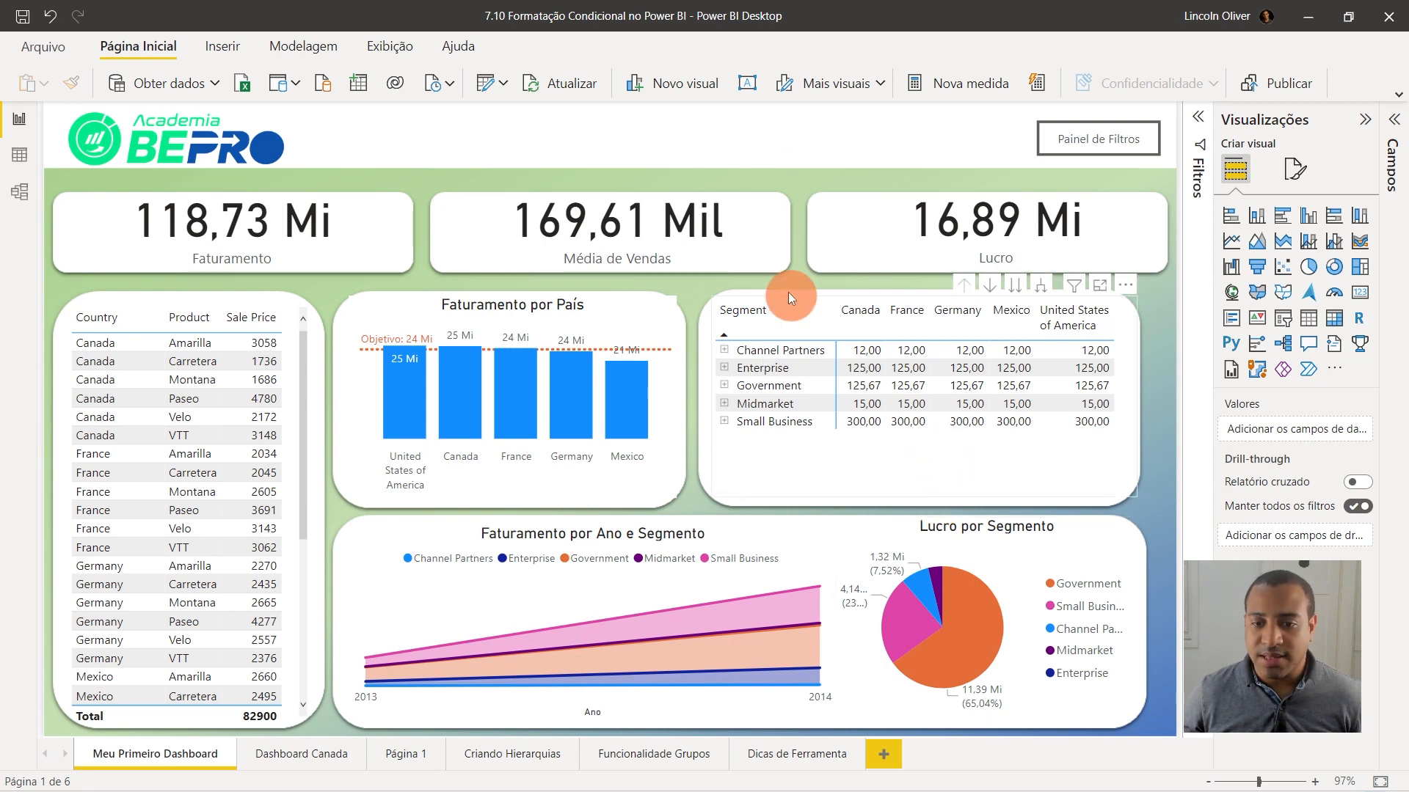
{"action": "left_click", "coordinate": [979, 465]}
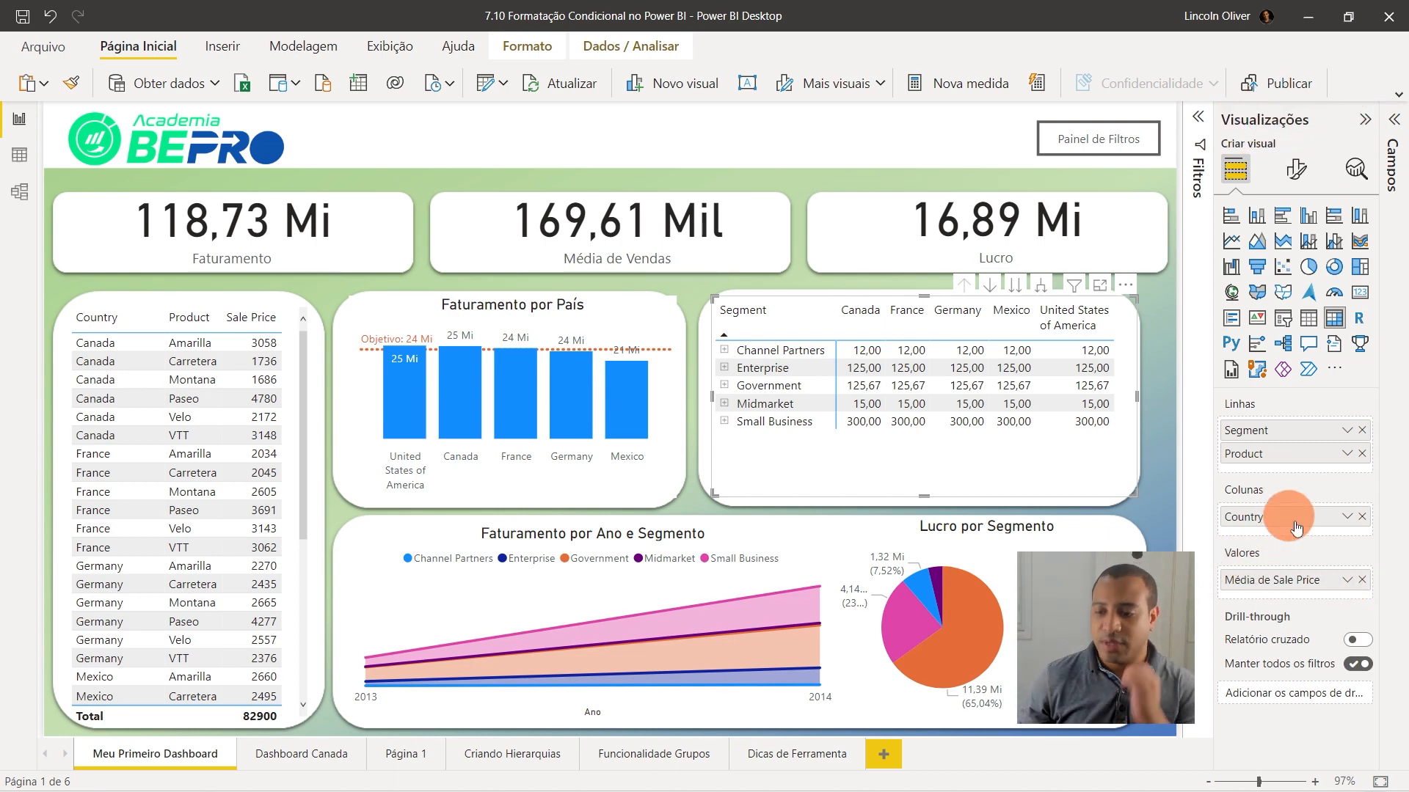
{"action": "left_click", "coordinate": [1348, 581]}
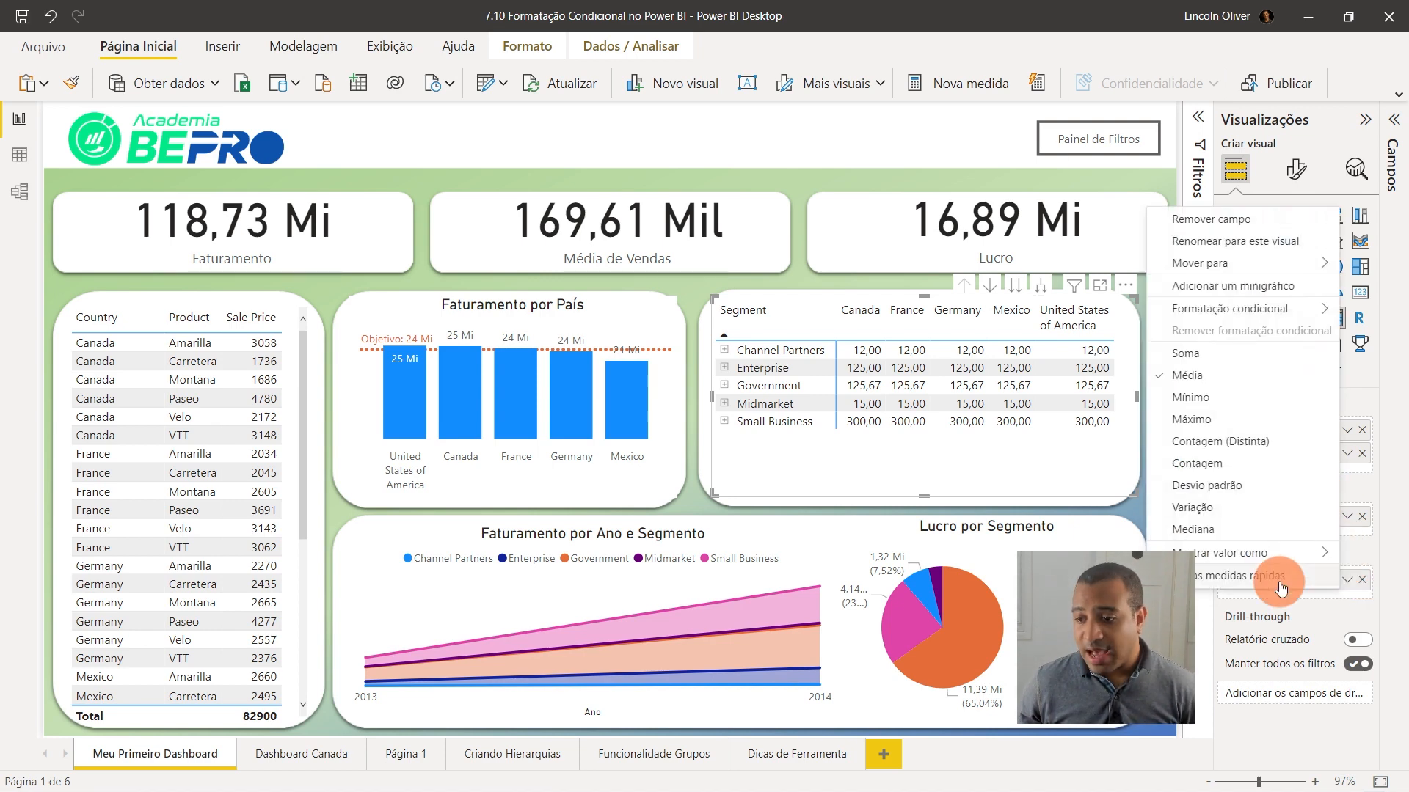
{"action": "mouse_move", "coordinate": [1231, 317]}
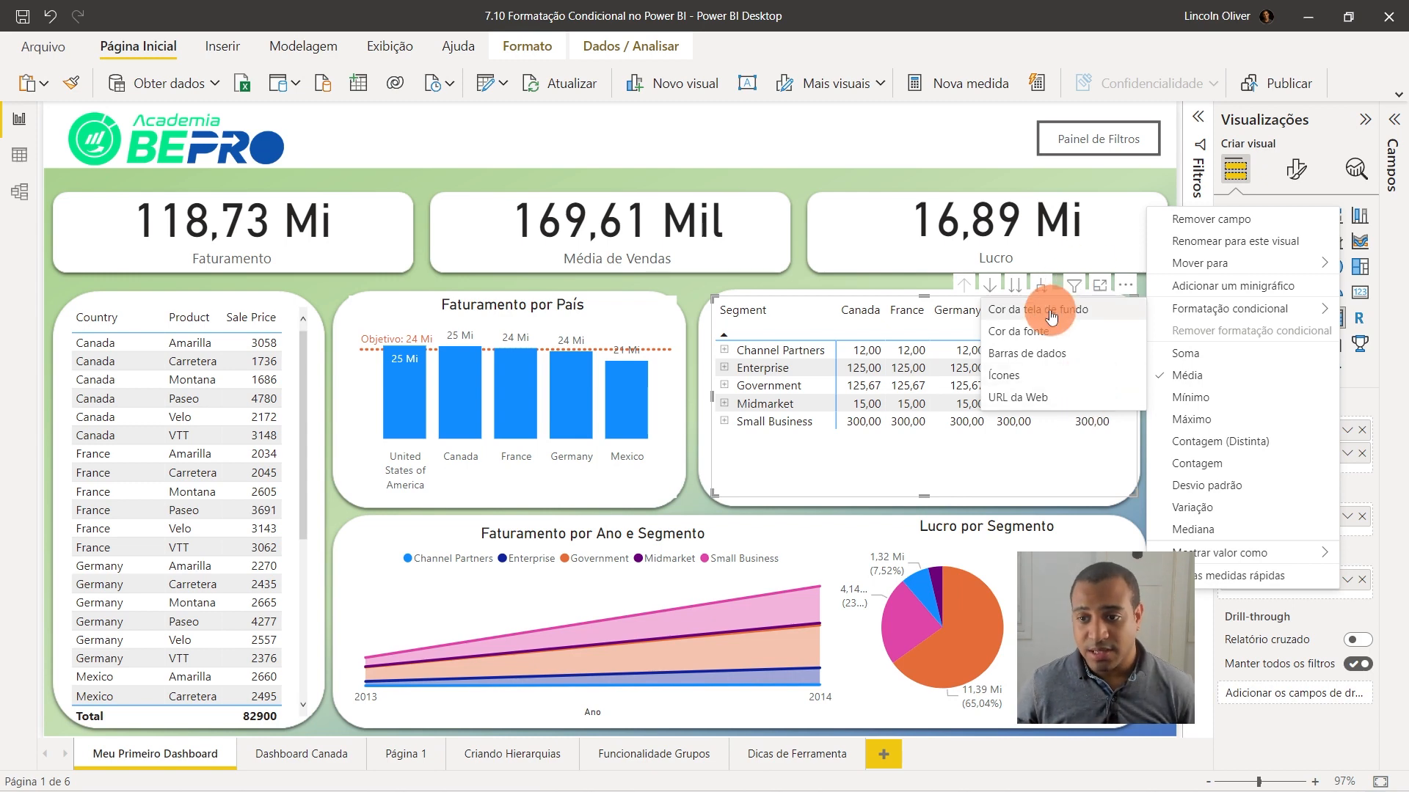
{"action": "left_click", "coordinate": [317, 379]}
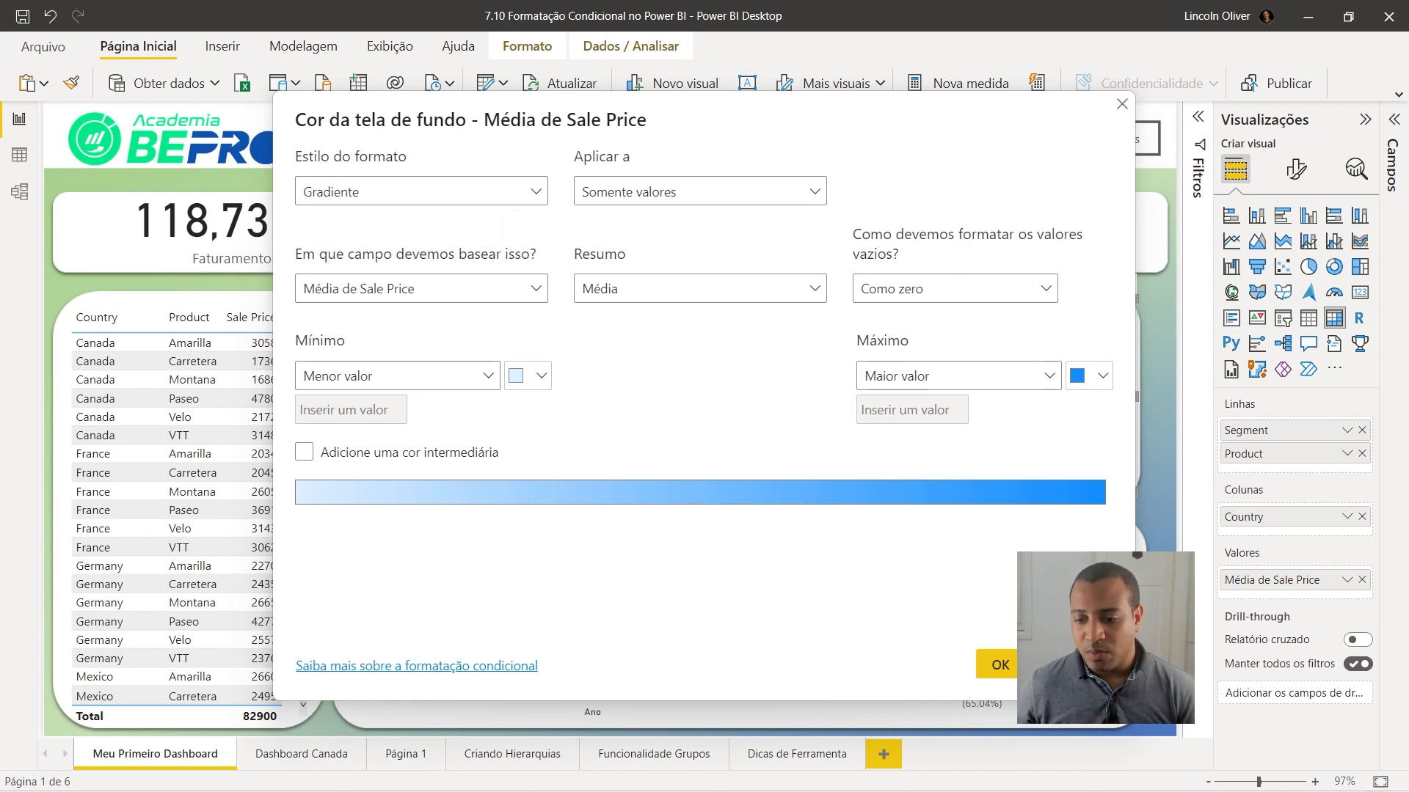
{"action": "left_click", "coordinate": [1071, 664]}
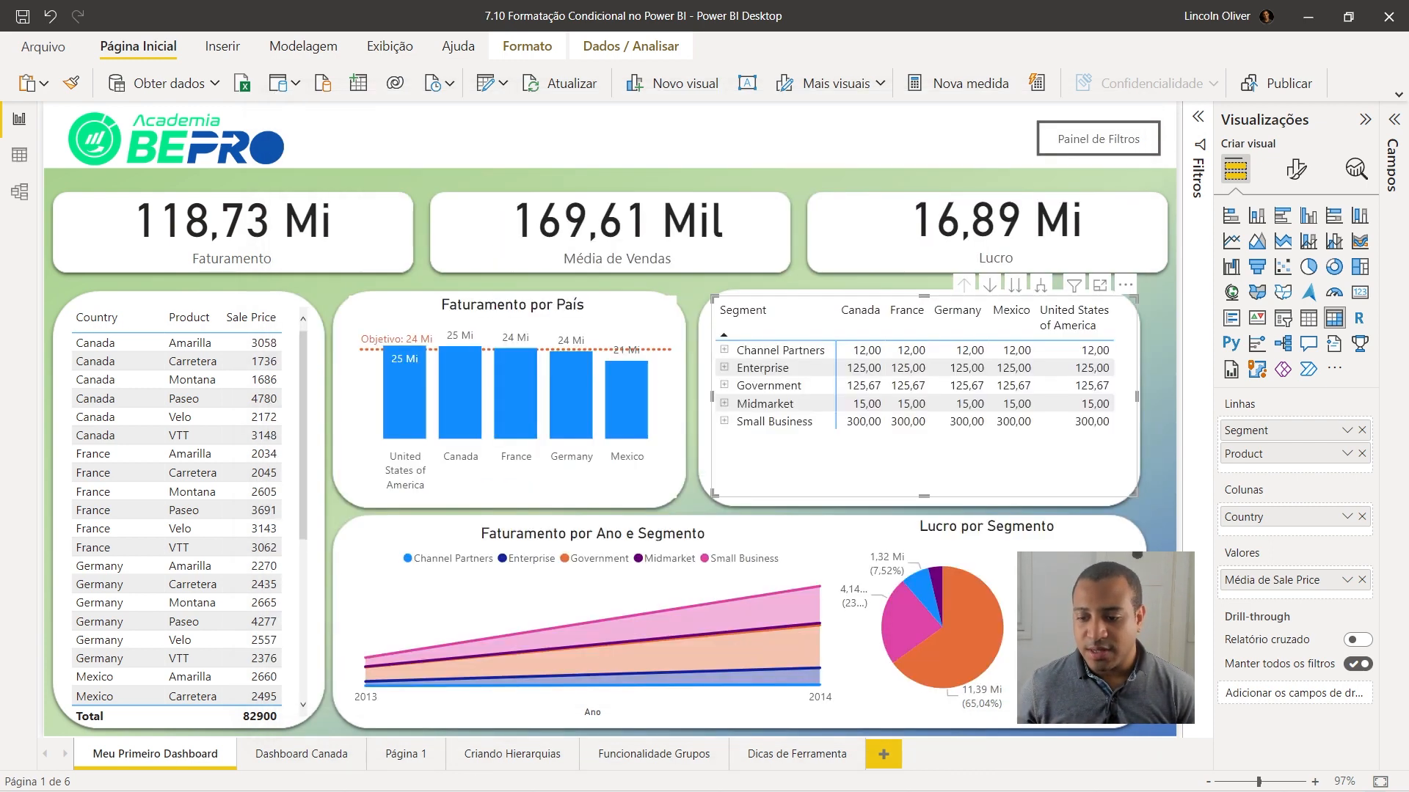
Check the Faturamento por País chart's Sales field options and its column colour settings for conditional formatting.
{"action": "left_click", "coordinate": [659, 397]}
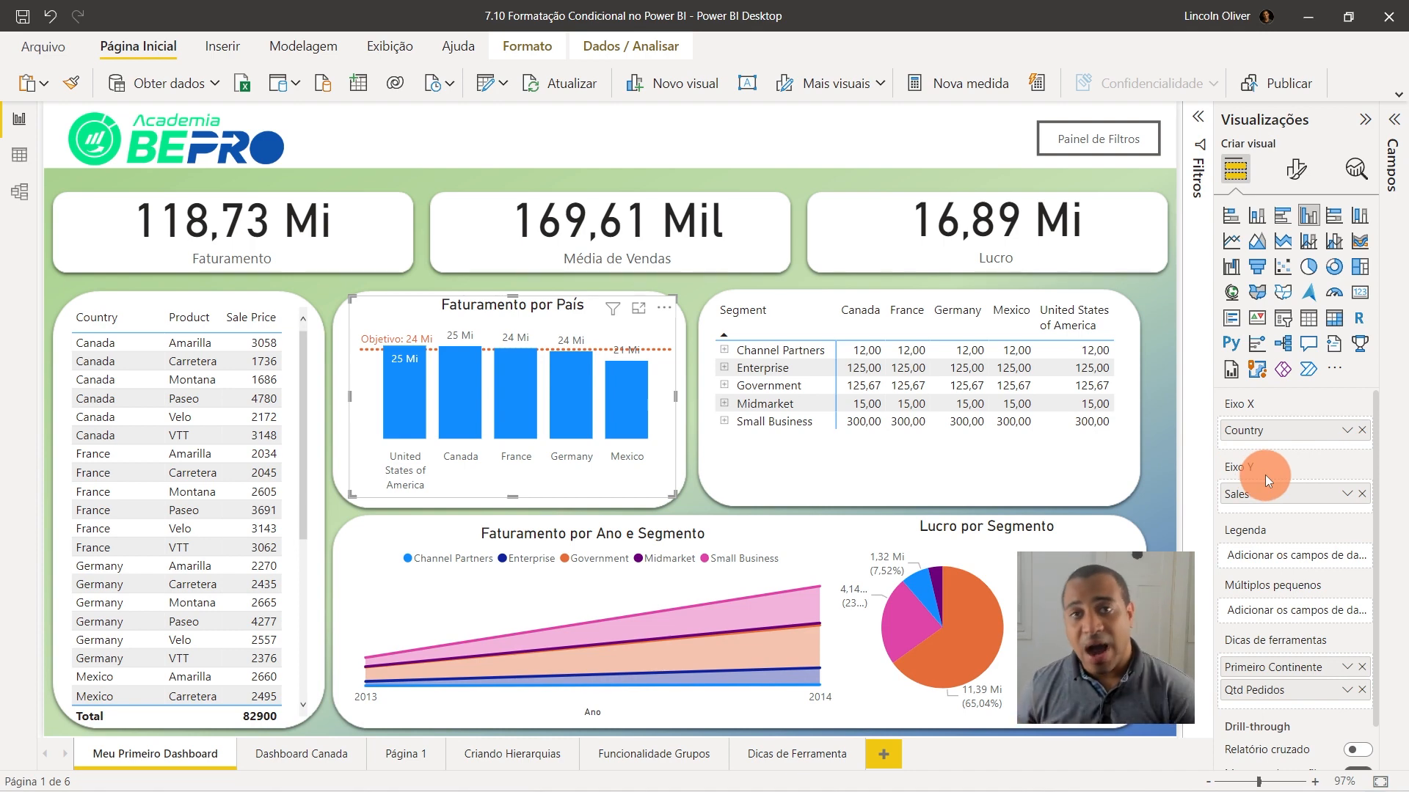
{"action": "left_click", "coordinate": [1346, 493]}
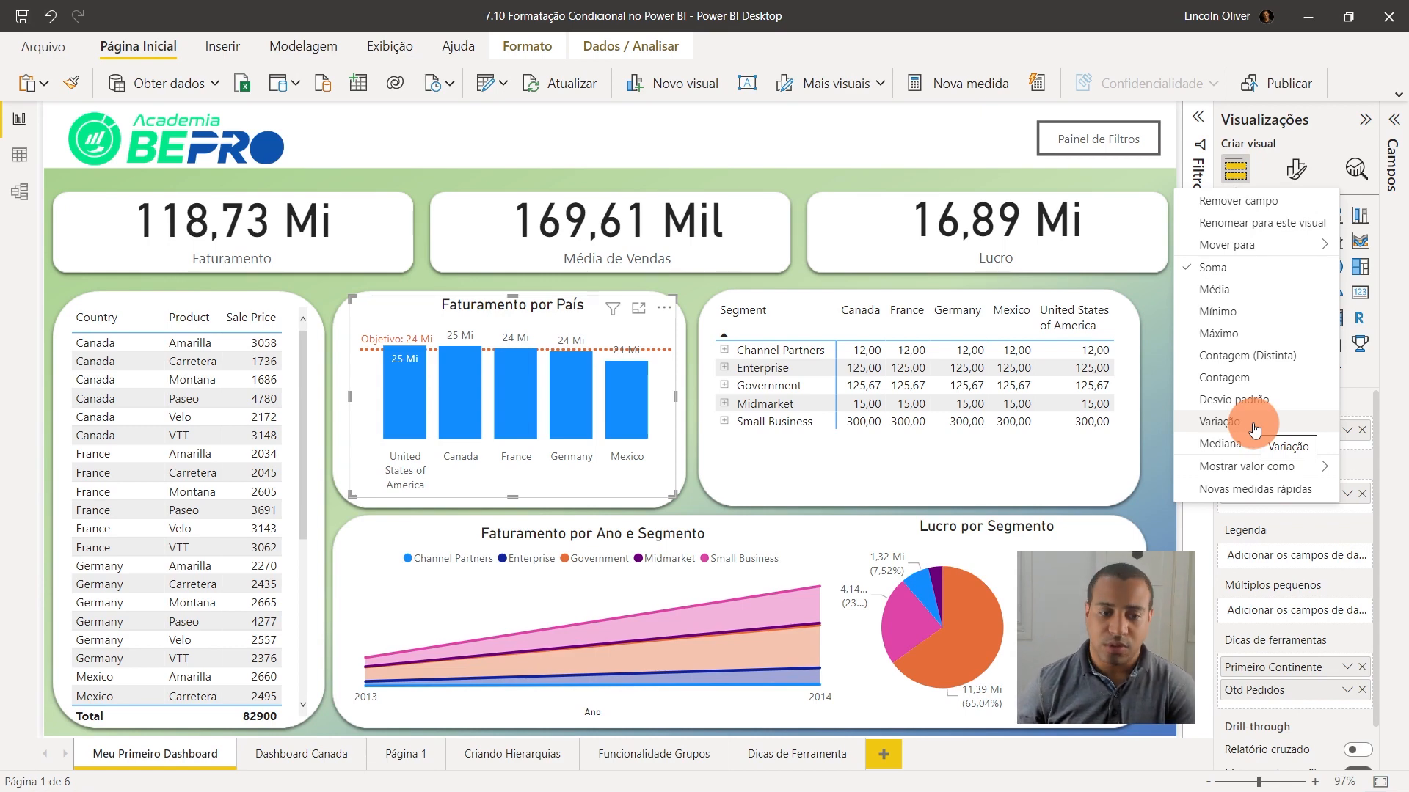
{"action": "left_click", "coordinate": [1307, 559]}
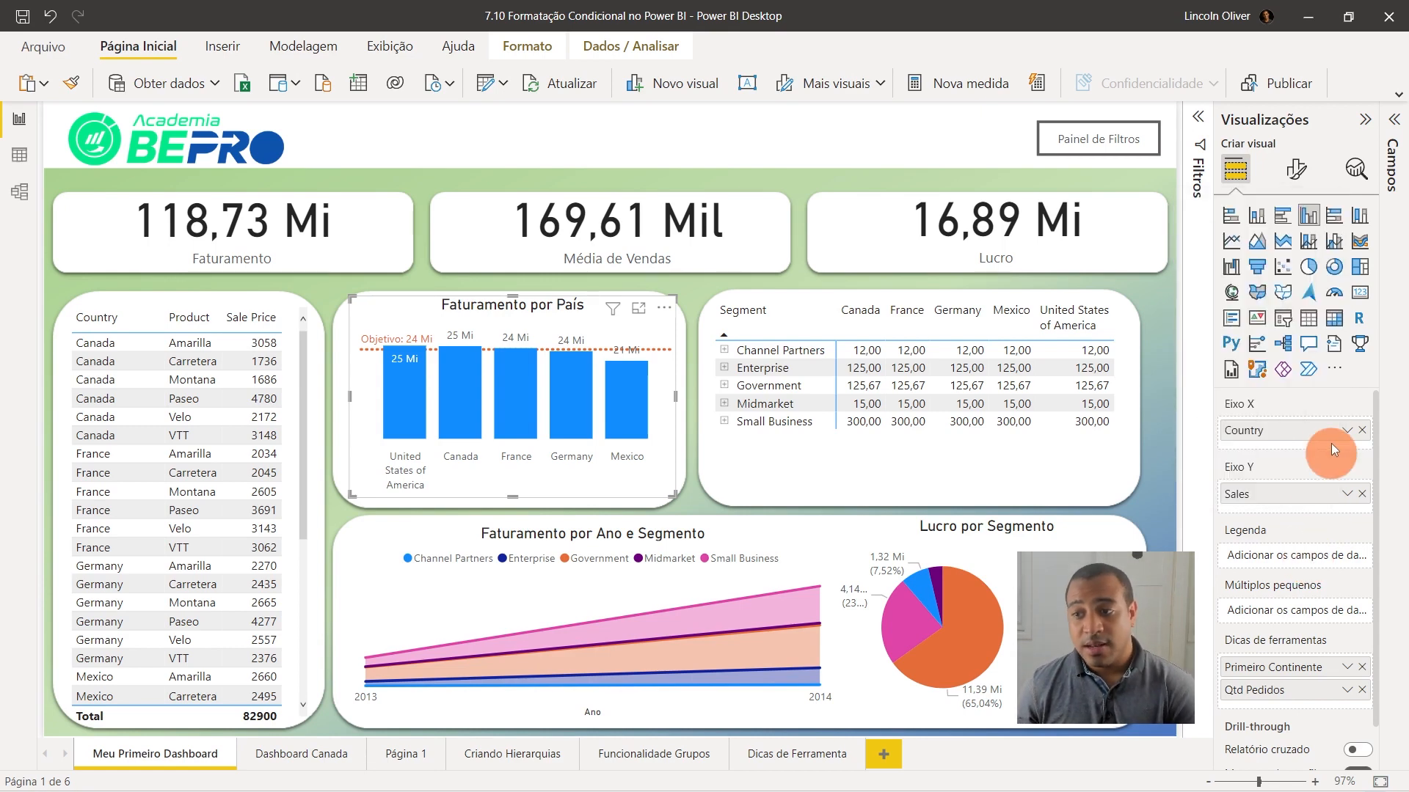
{"action": "left_click", "coordinate": [1296, 174]}
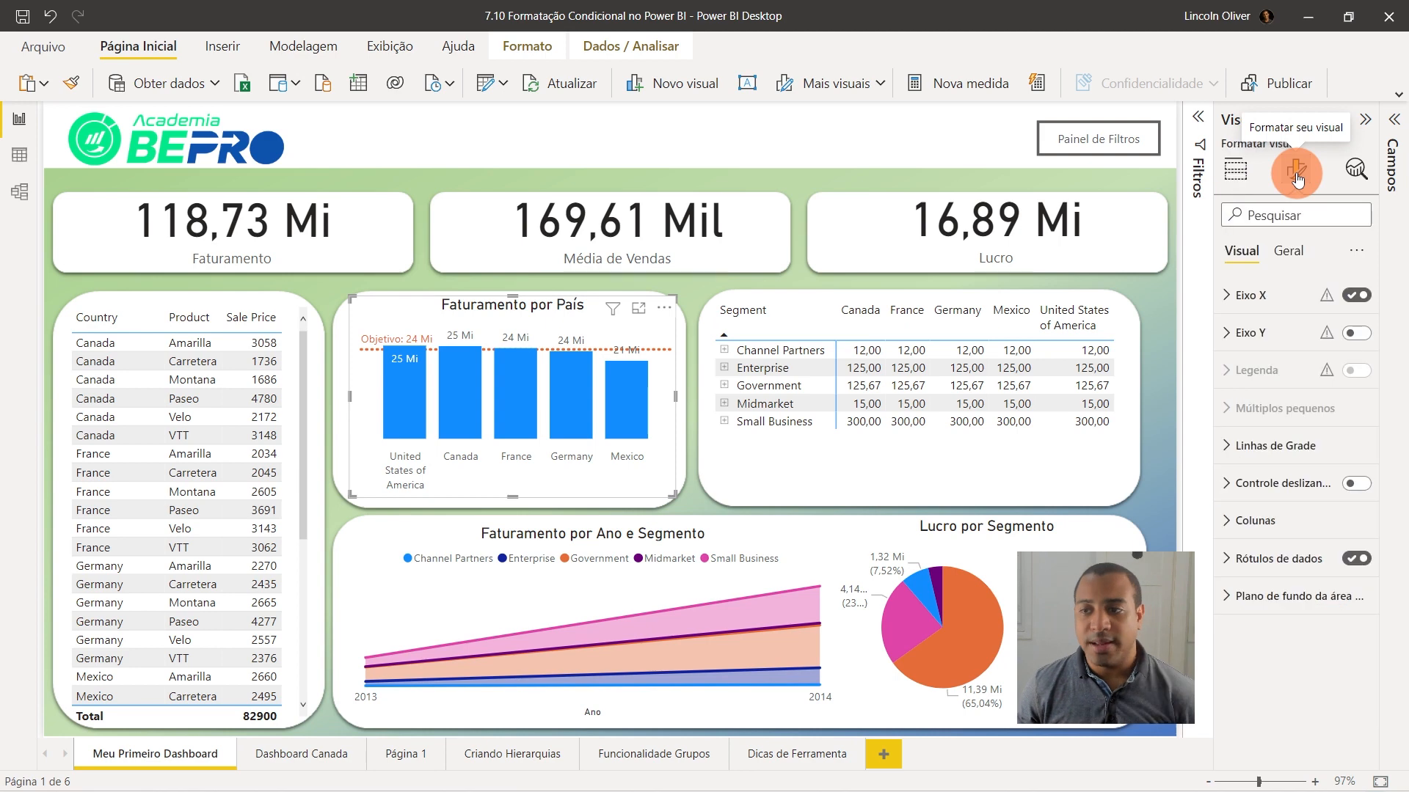
{"action": "left_click", "coordinate": [1285, 528]}
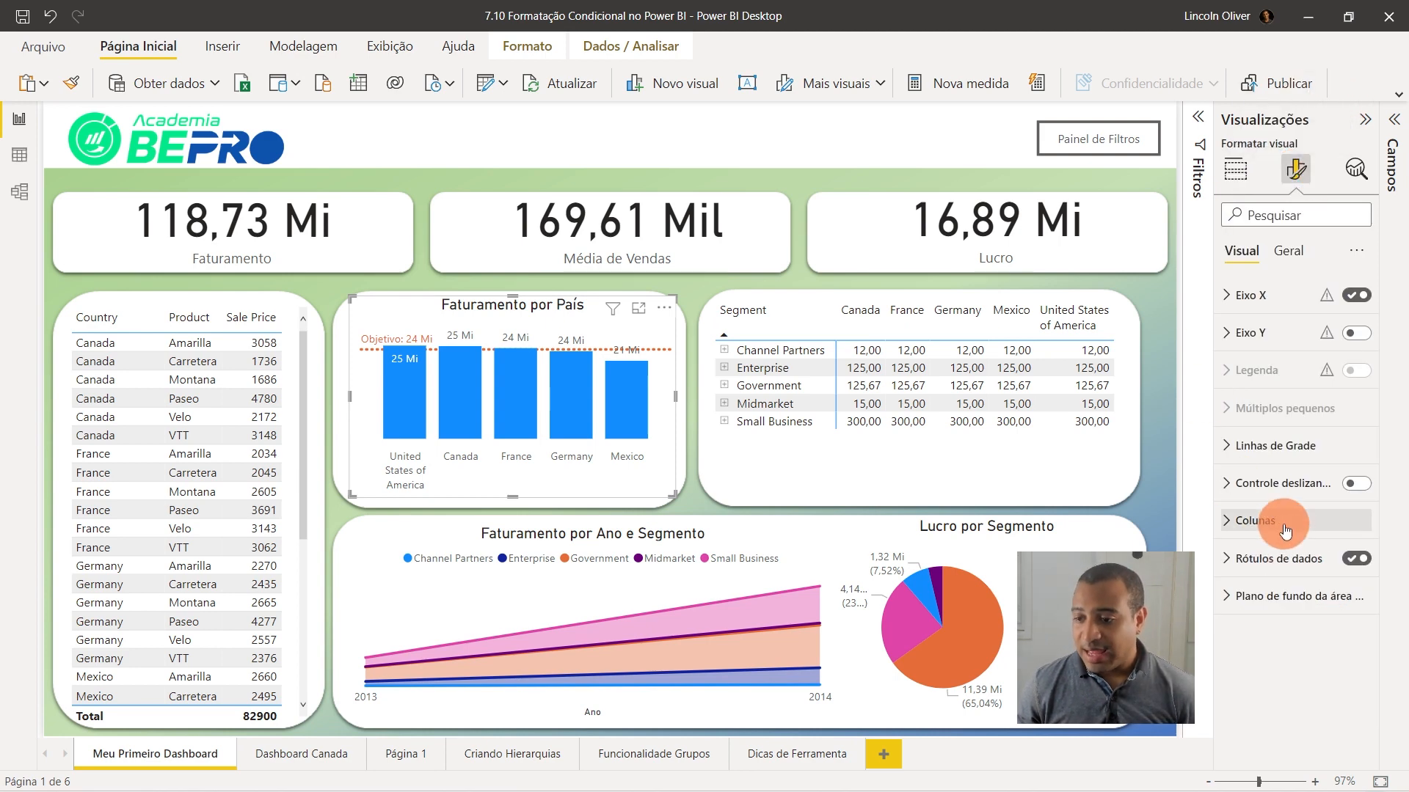
{"action": "left_click", "coordinate": [1284, 528]}
{"action": "scroll", "coordinate": [1282, 535], "scroll_direction": "down", "scroll_amount": 1}
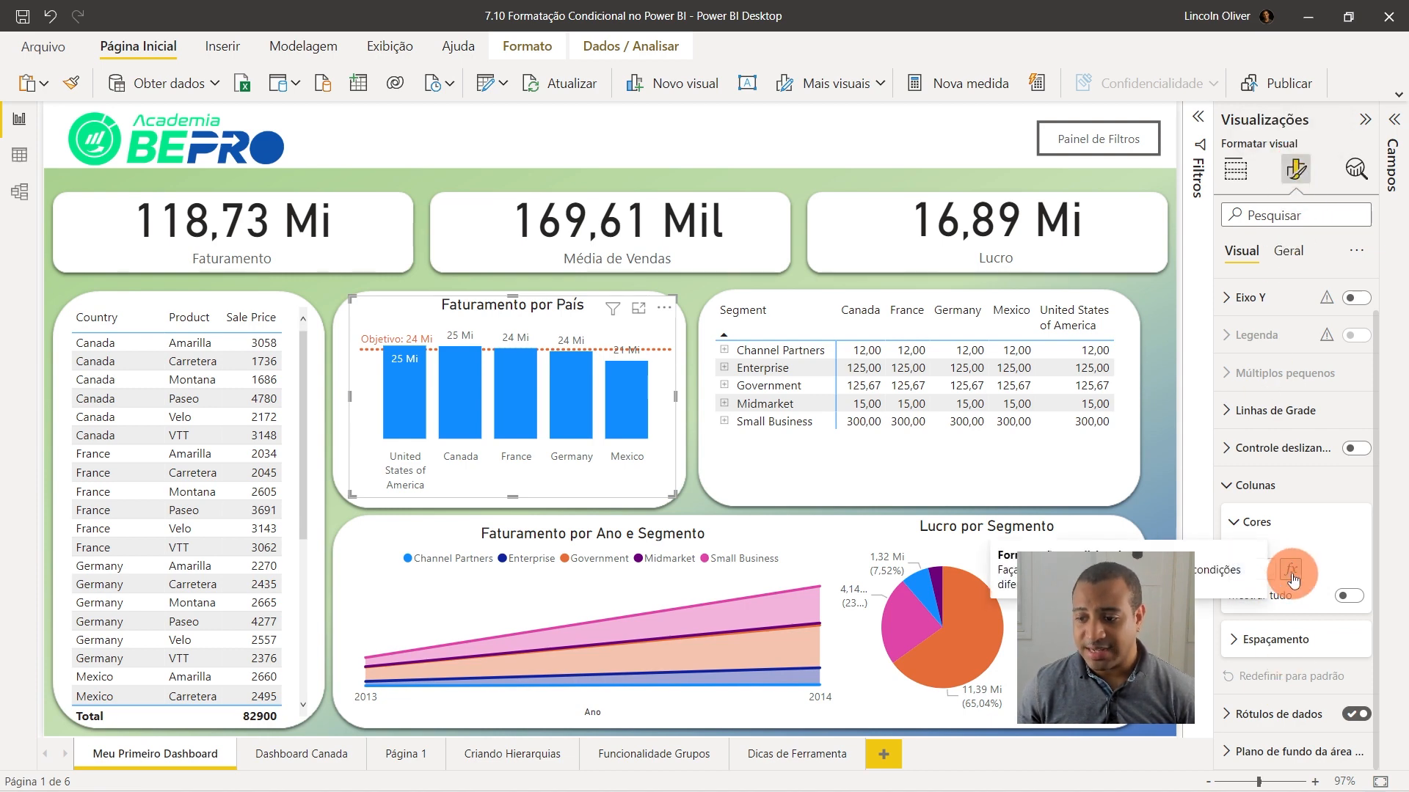
{"action": "left_click", "coordinate": [1257, 525]}
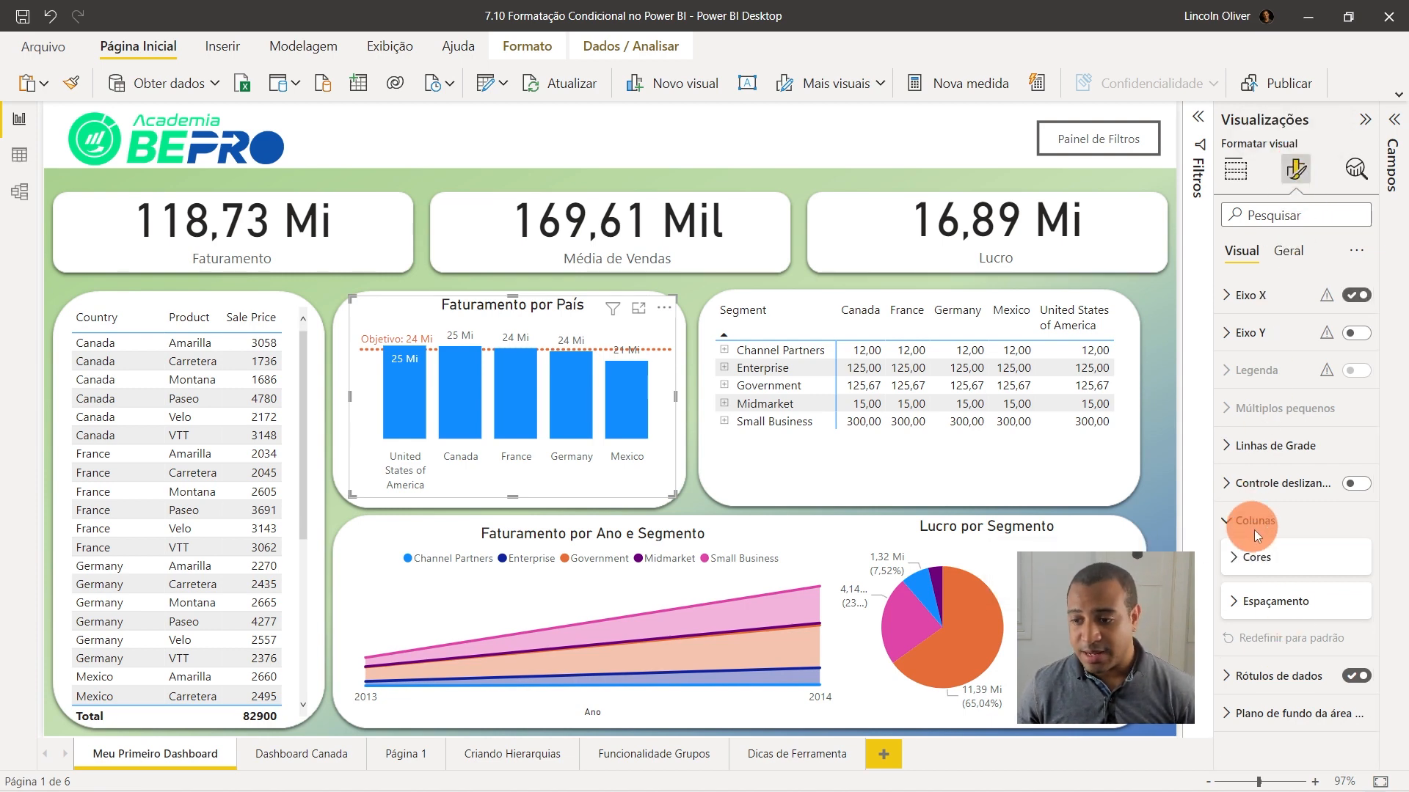
{"action": "left_click", "coordinate": [1265, 522]}
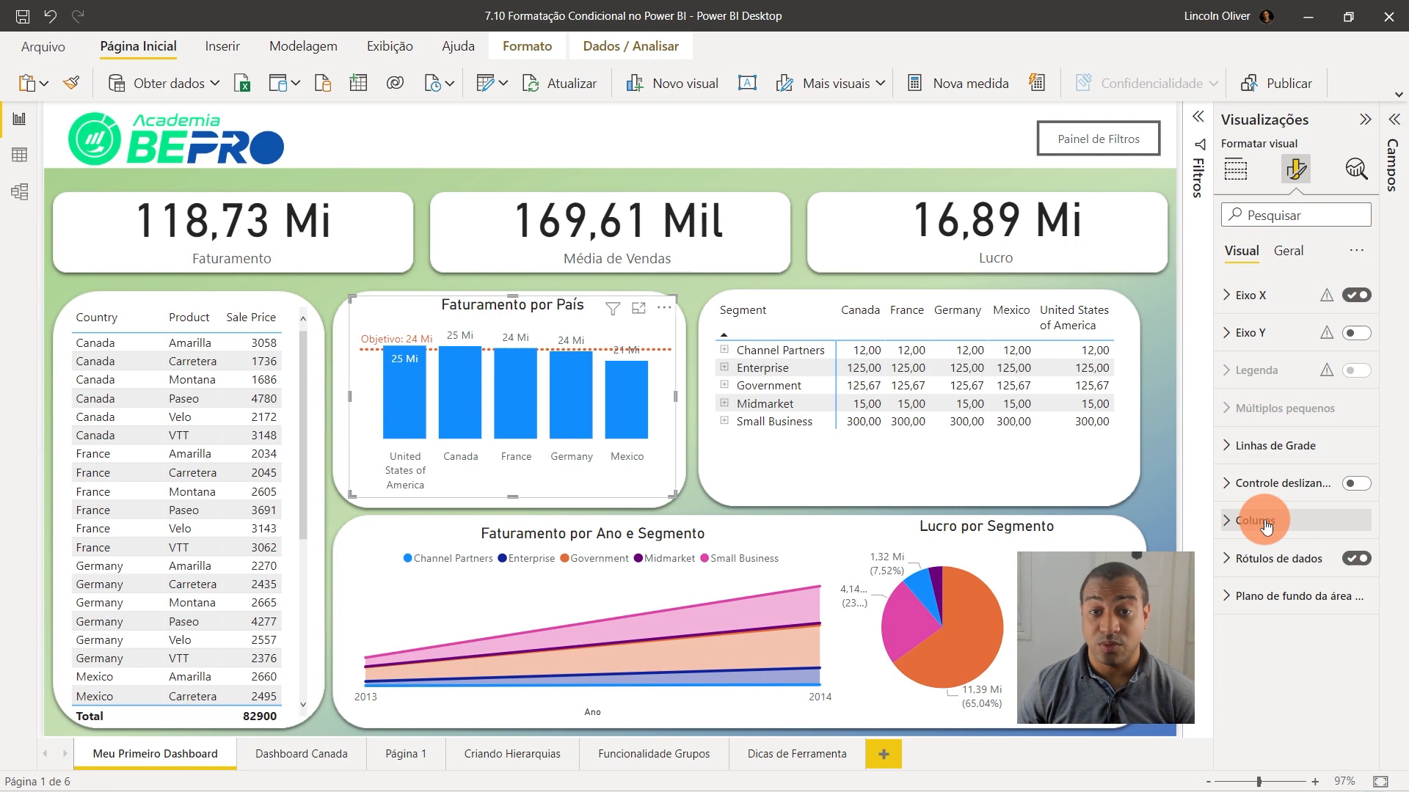
Open the background colour conditional formatting settings for Média de Sale Price in the Segment matrix.
{"action": "left_click", "coordinate": [1245, 170]}
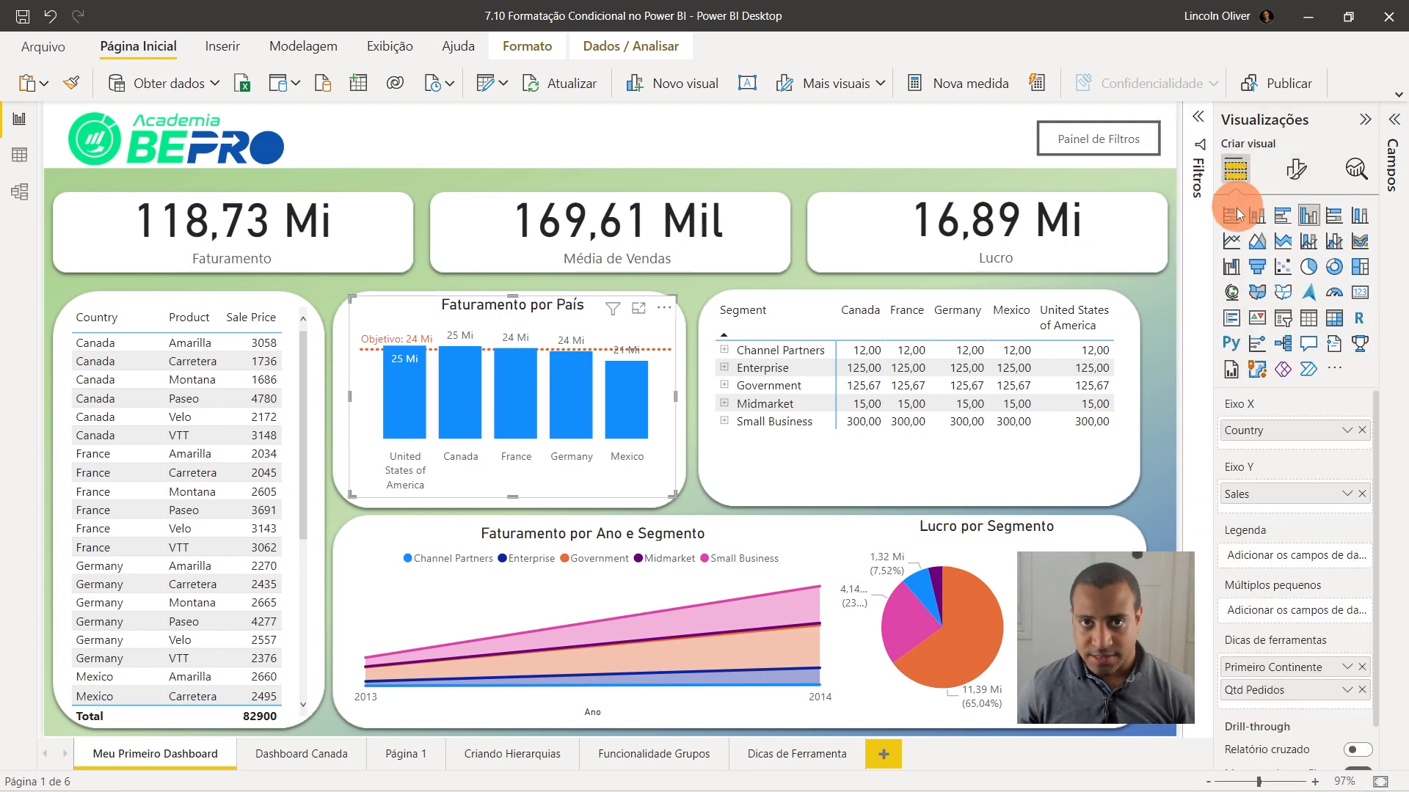
{"action": "left_click", "coordinate": [958, 475]}
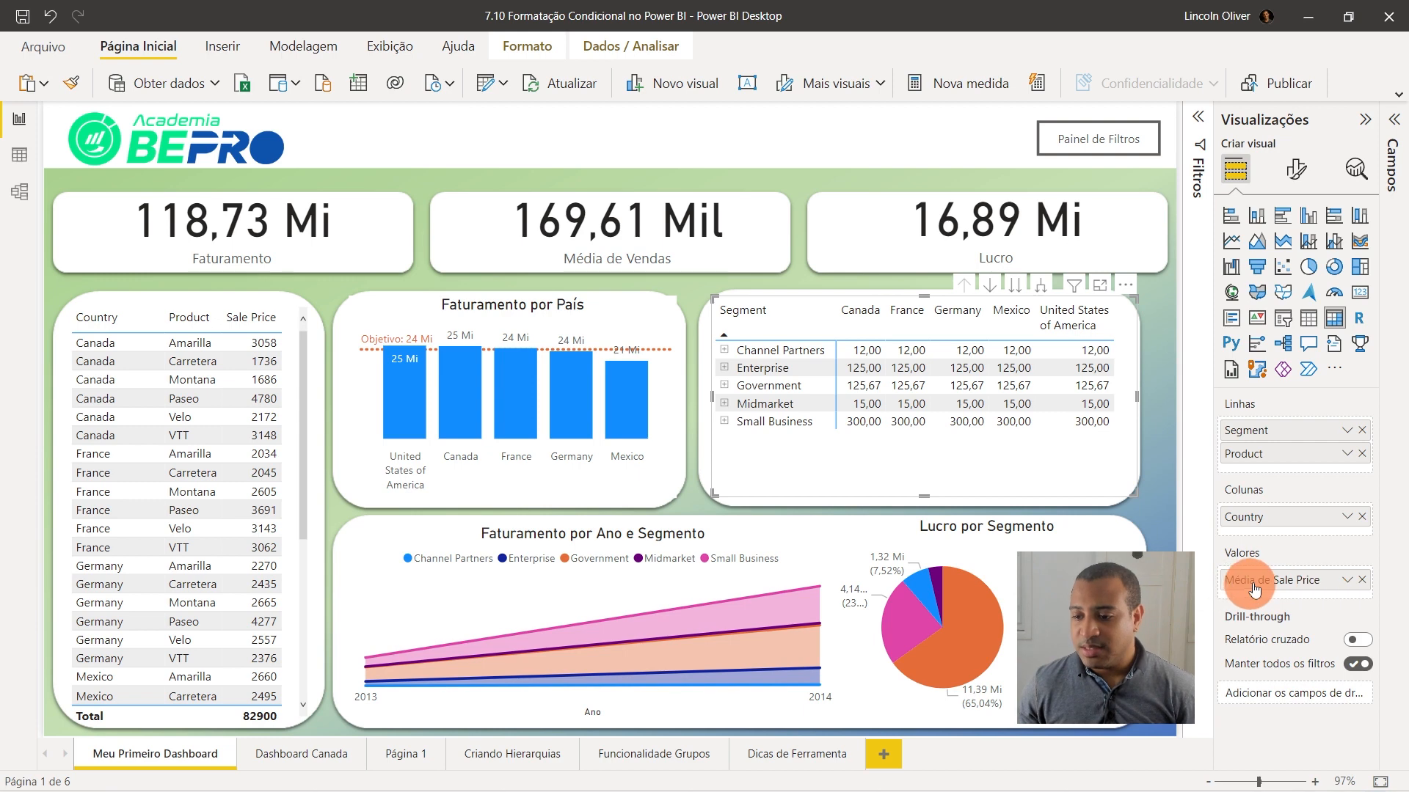
{"action": "left_click", "coordinate": [1345, 583]}
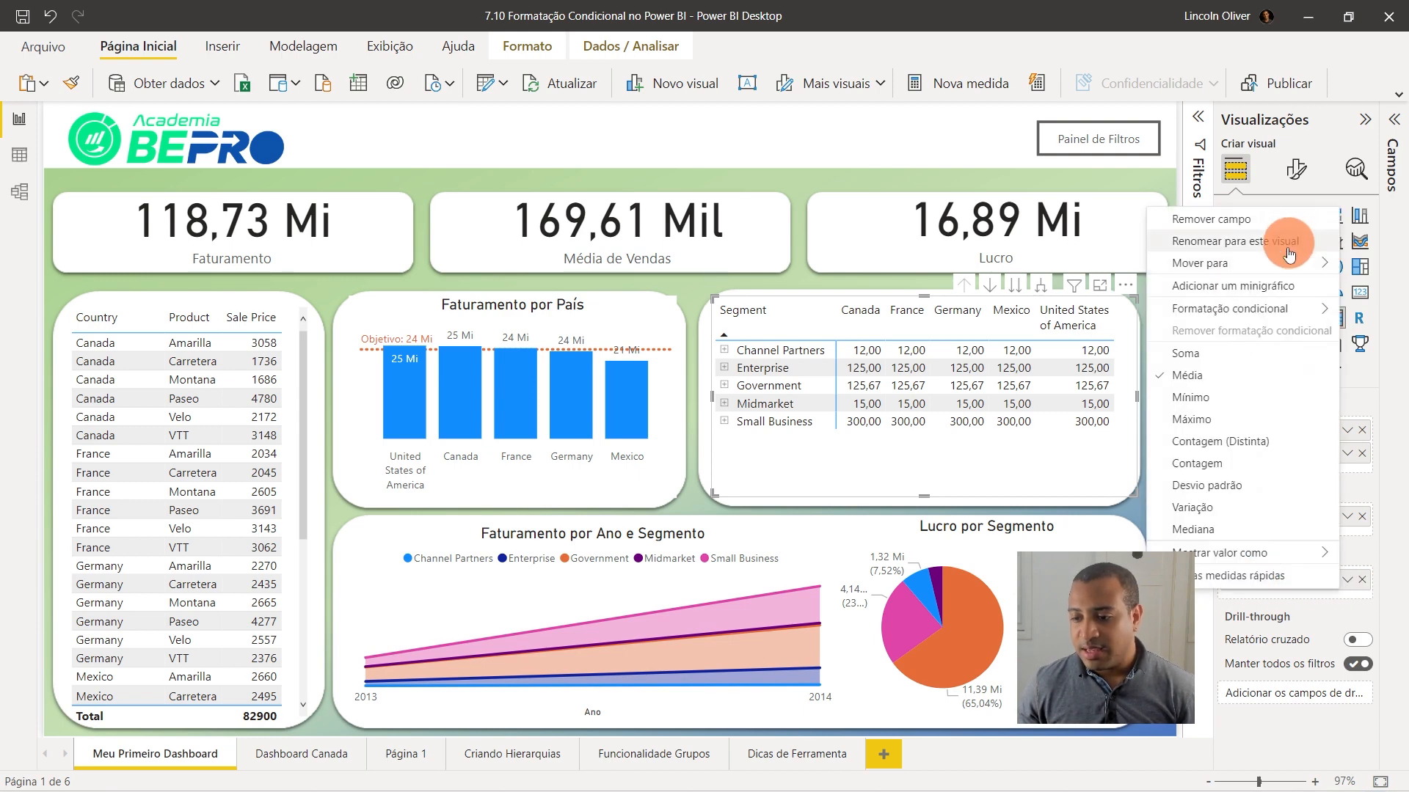
{"action": "mouse_move", "coordinate": [1260, 313]}
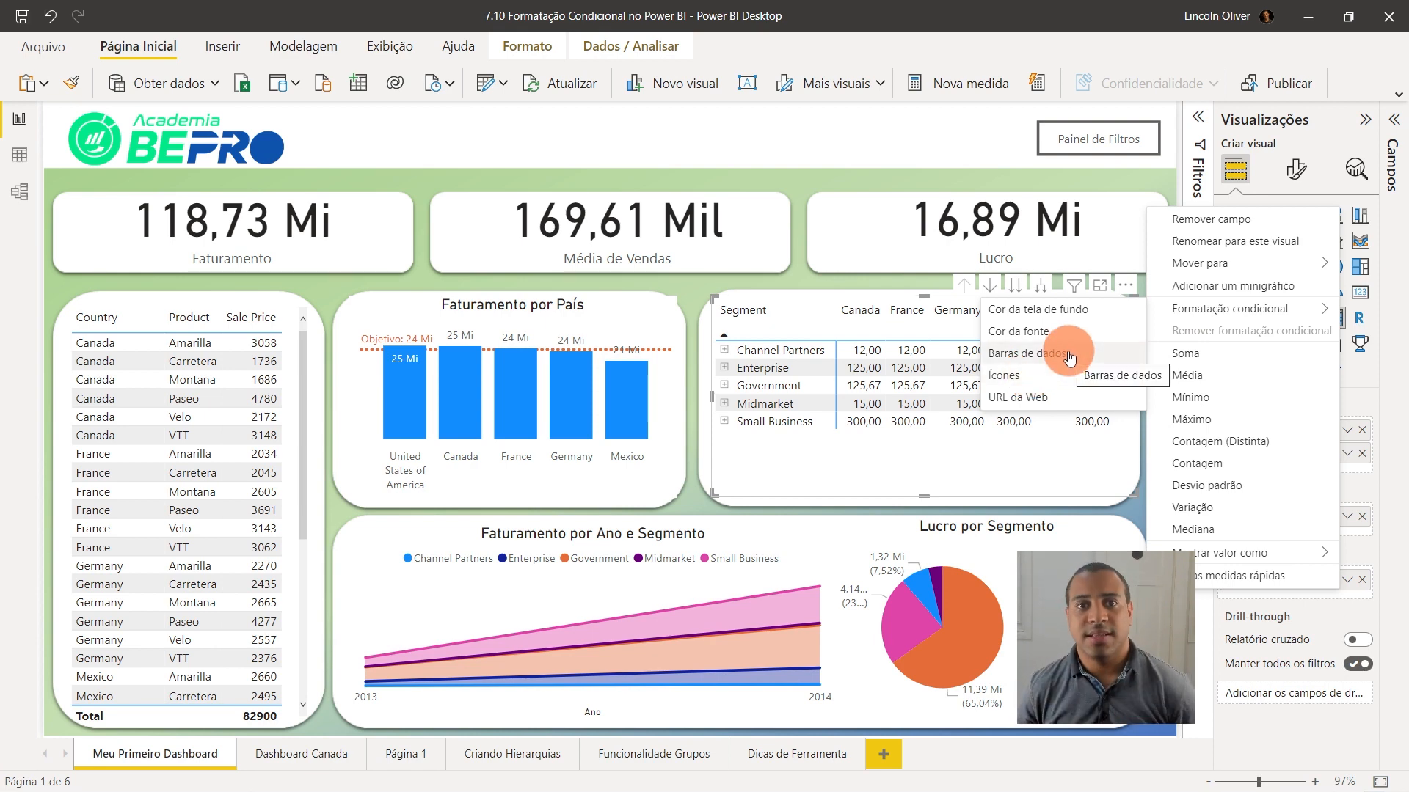
{"action": "left_click", "coordinate": [1040, 310]}
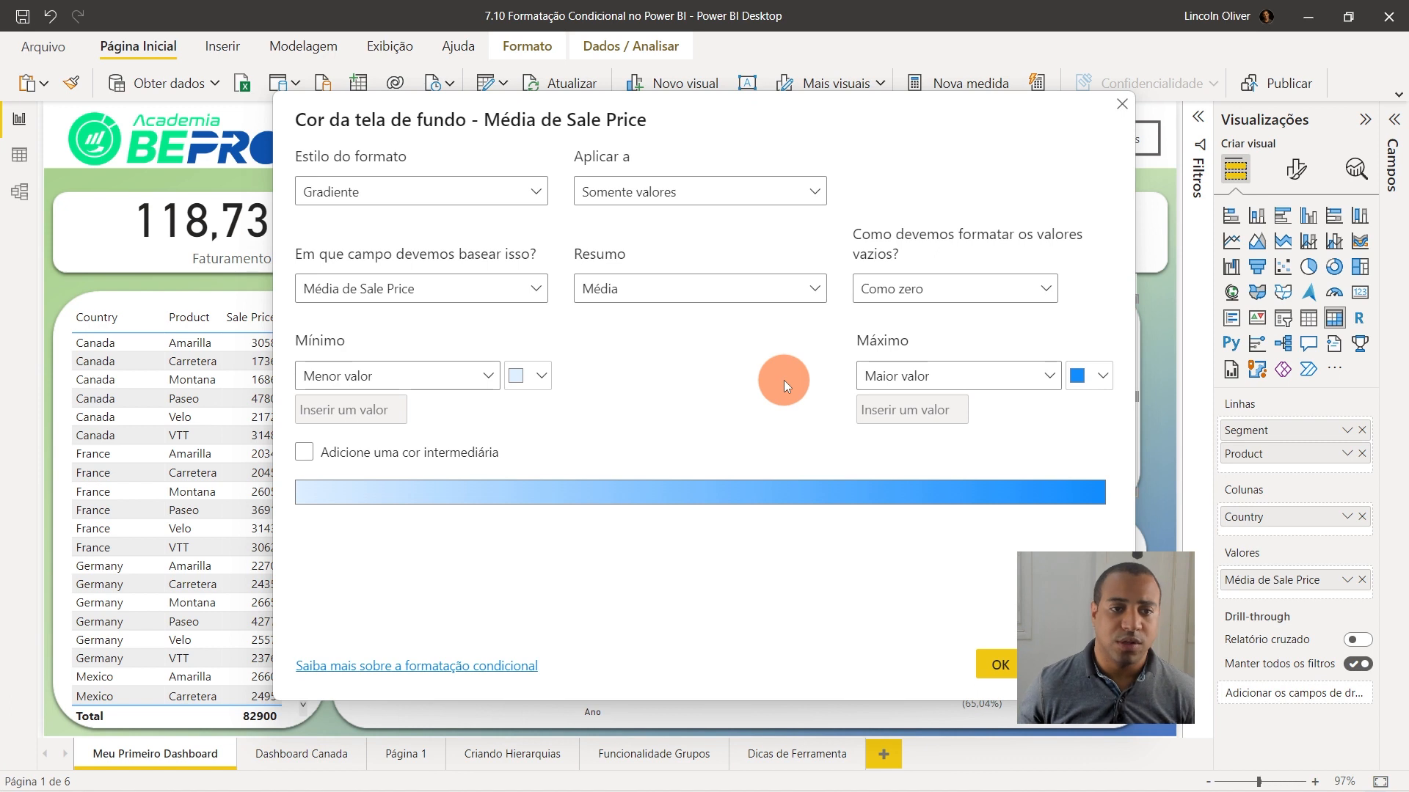
Review the available format styles and the values or totals the background colour can apply to, repositioning the dialog.
{"action": "left_click", "coordinate": [535, 192]}
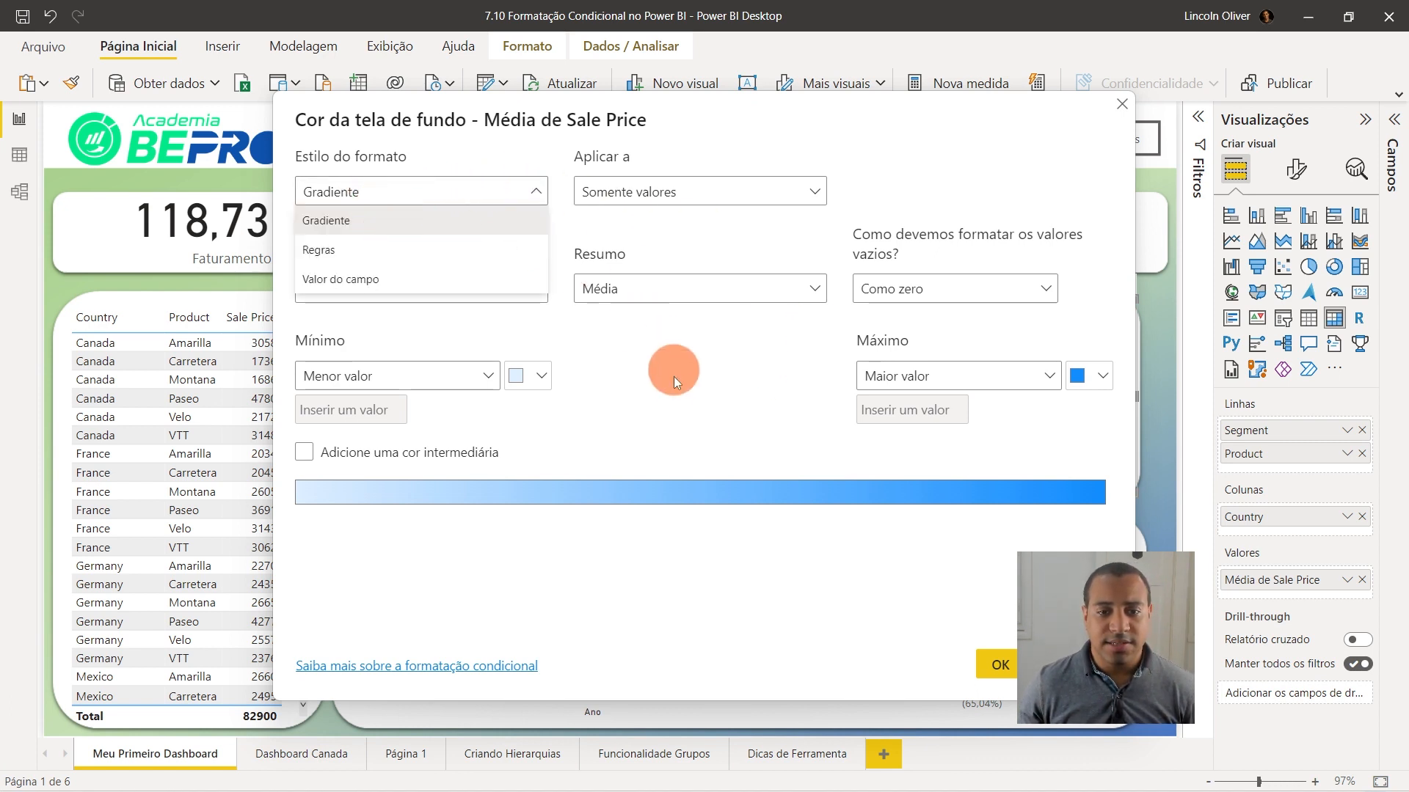
{"action": "left_click", "coordinate": [692, 119]}
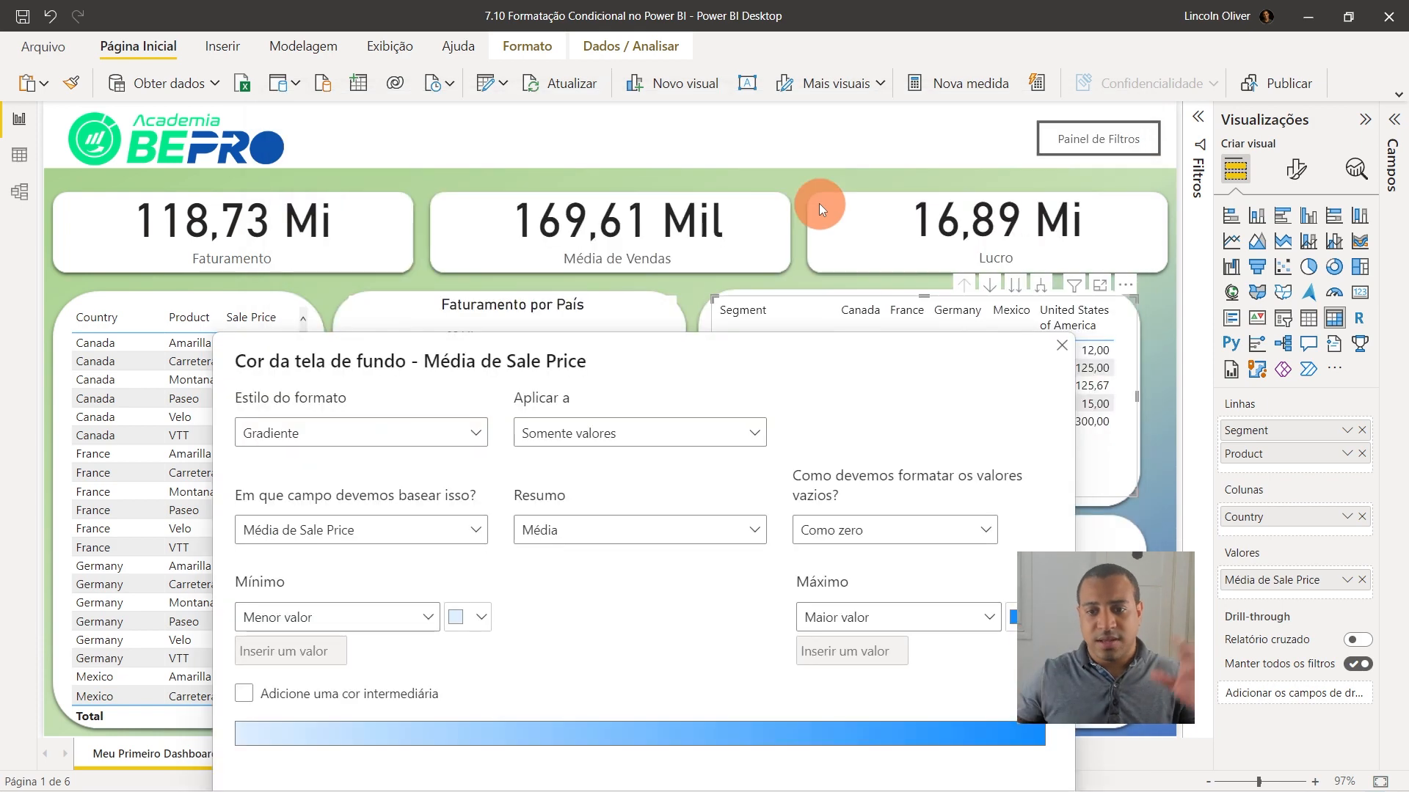
{"action": "left_click_drag", "start_coordinate": [771, 368], "coordinate": [523, 186]}
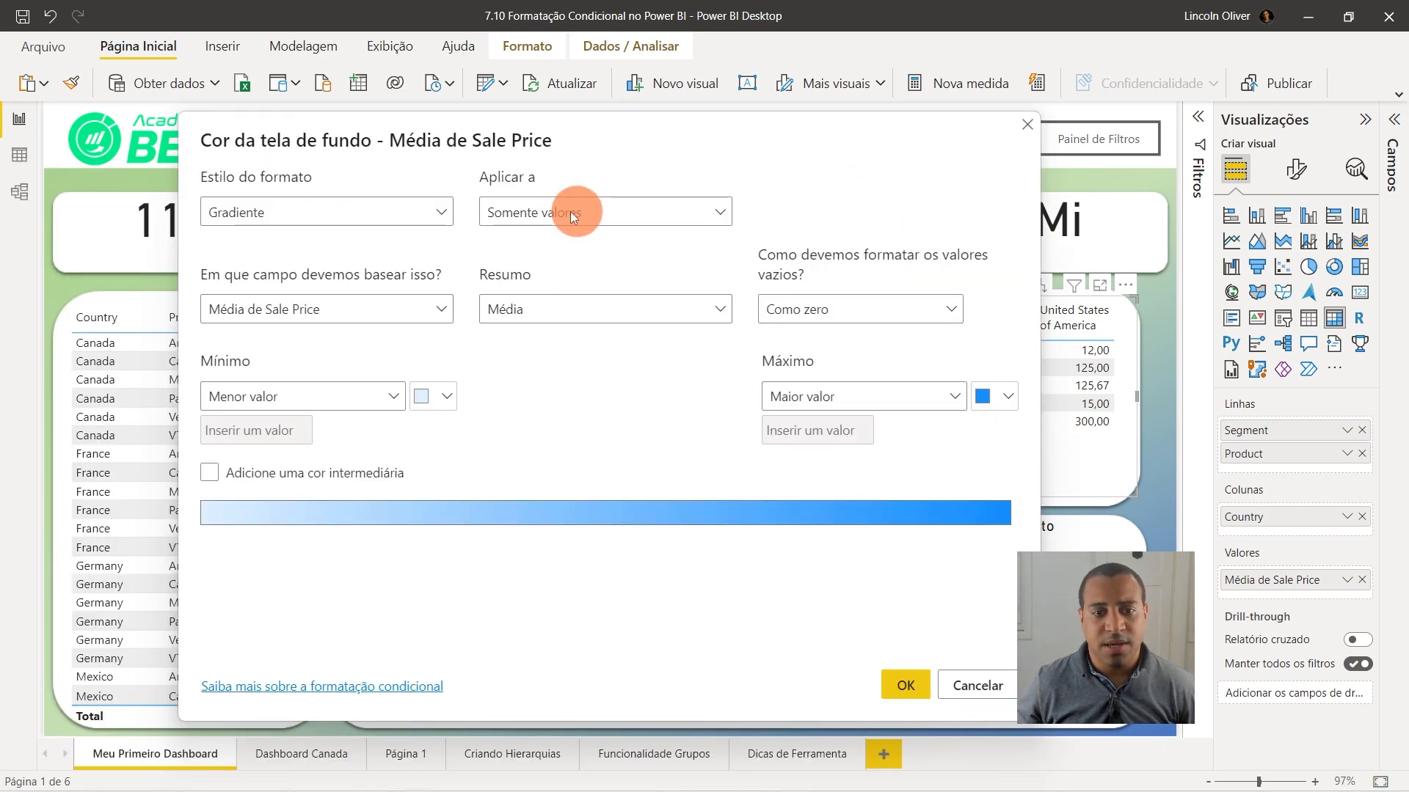
{"action": "left_click", "coordinate": [553, 212]}
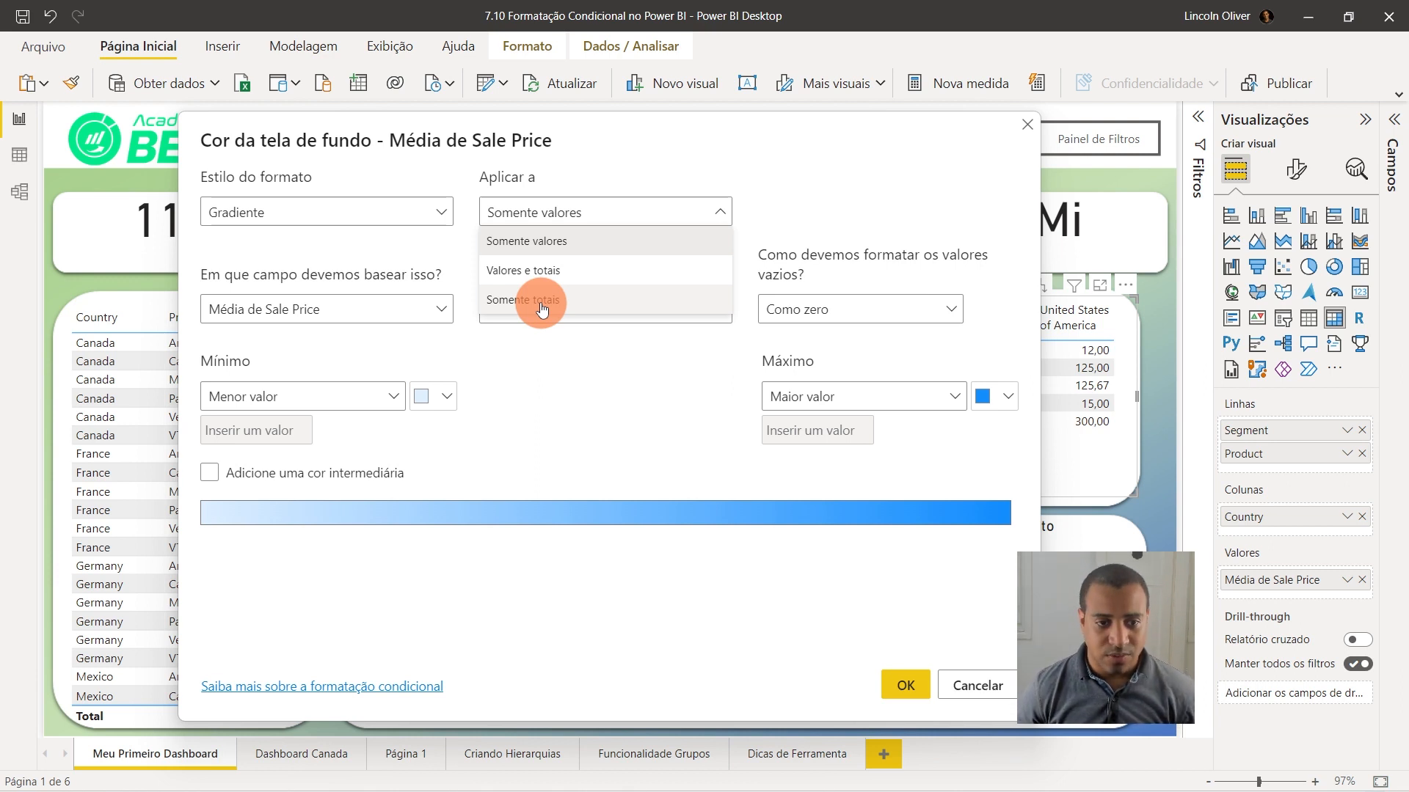
{"action": "left_click", "coordinate": [609, 391]}
Examine the Financials fields the background colour can be based on and the available summary functions.
{"action": "left_click", "coordinate": [393, 310]}
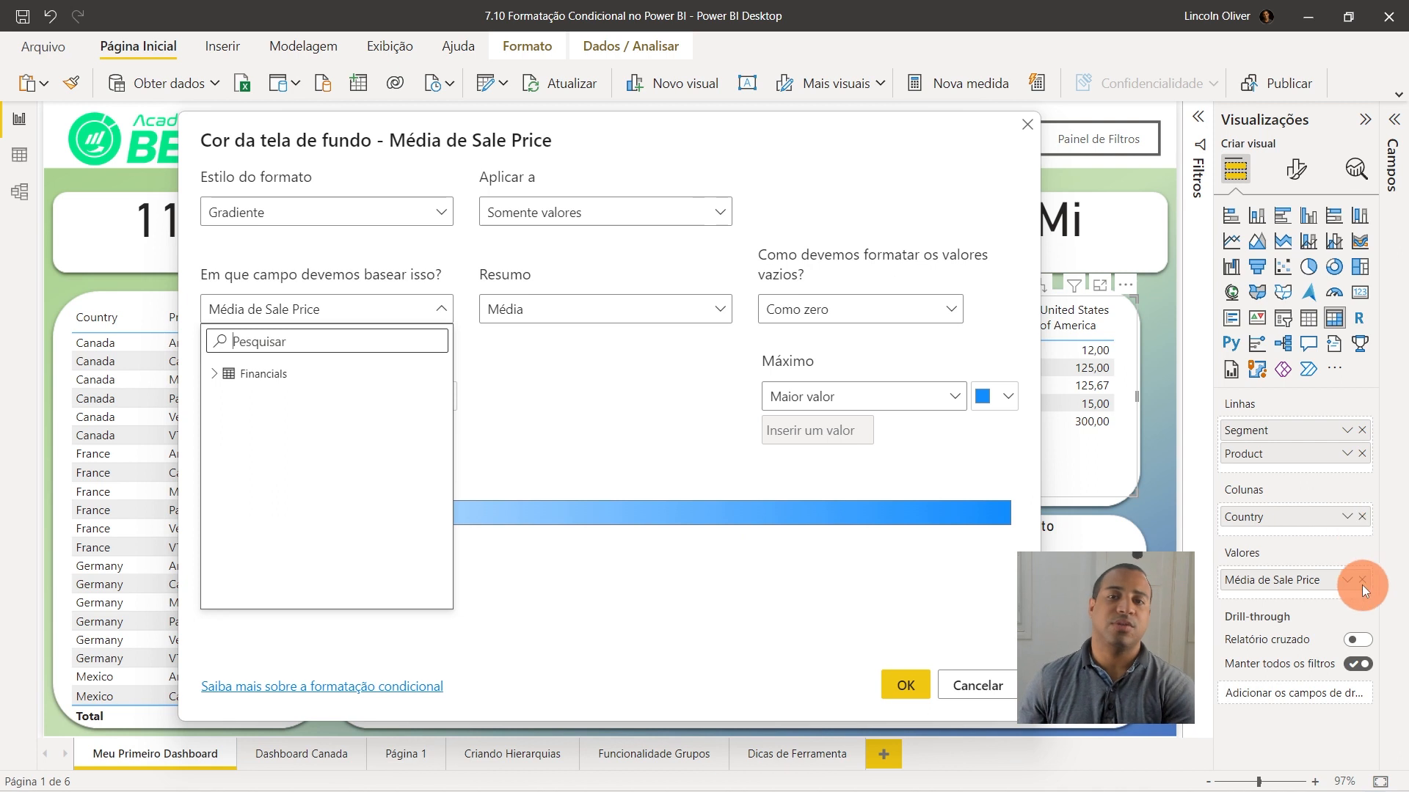
{"action": "left_click", "coordinate": [214, 376]}
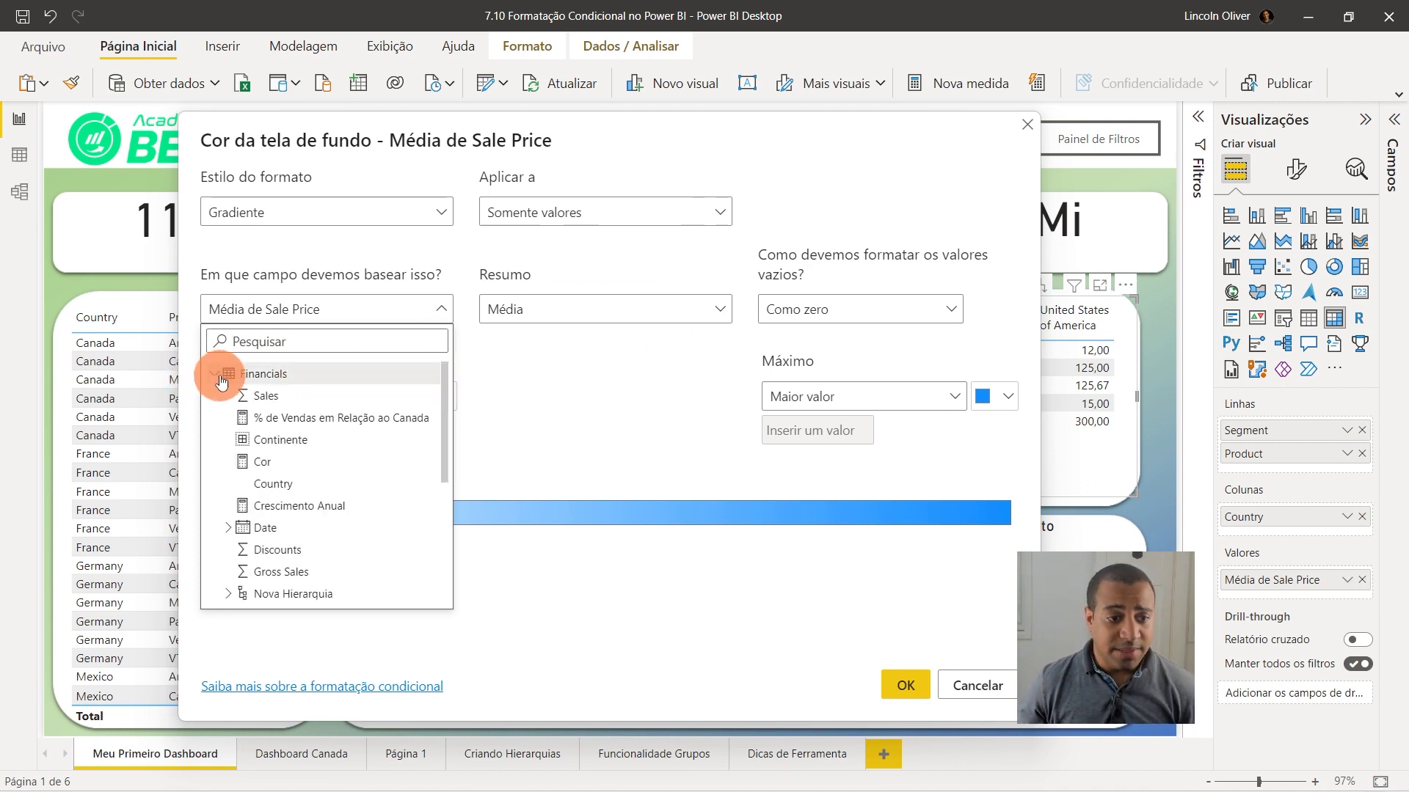
{"action": "scroll", "coordinate": [340, 450], "scroll_direction": "down", "scroll_amount": 5}
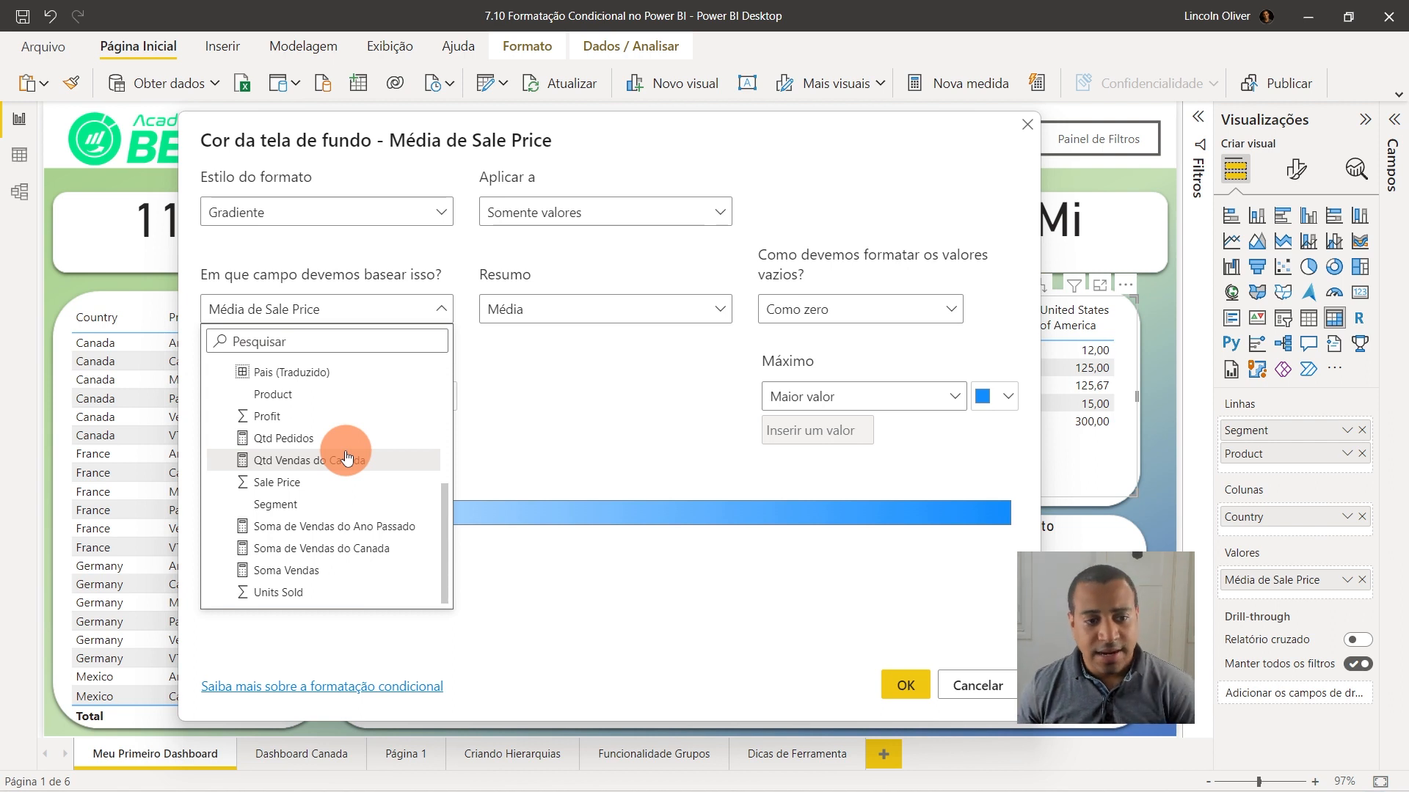
{"action": "left_click", "coordinate": [687, 445]}
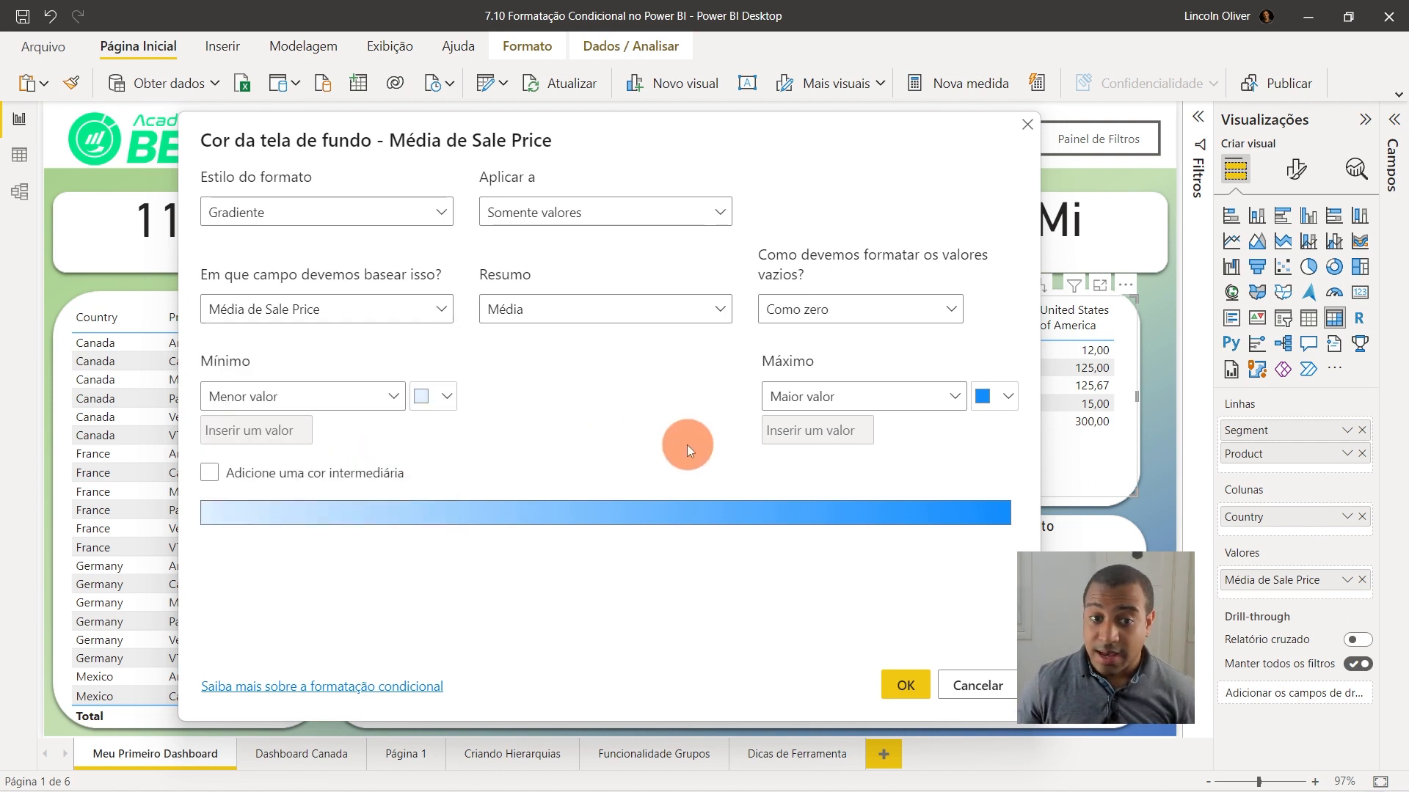
{"action": "left_click", "coordinate": [626, 307]}
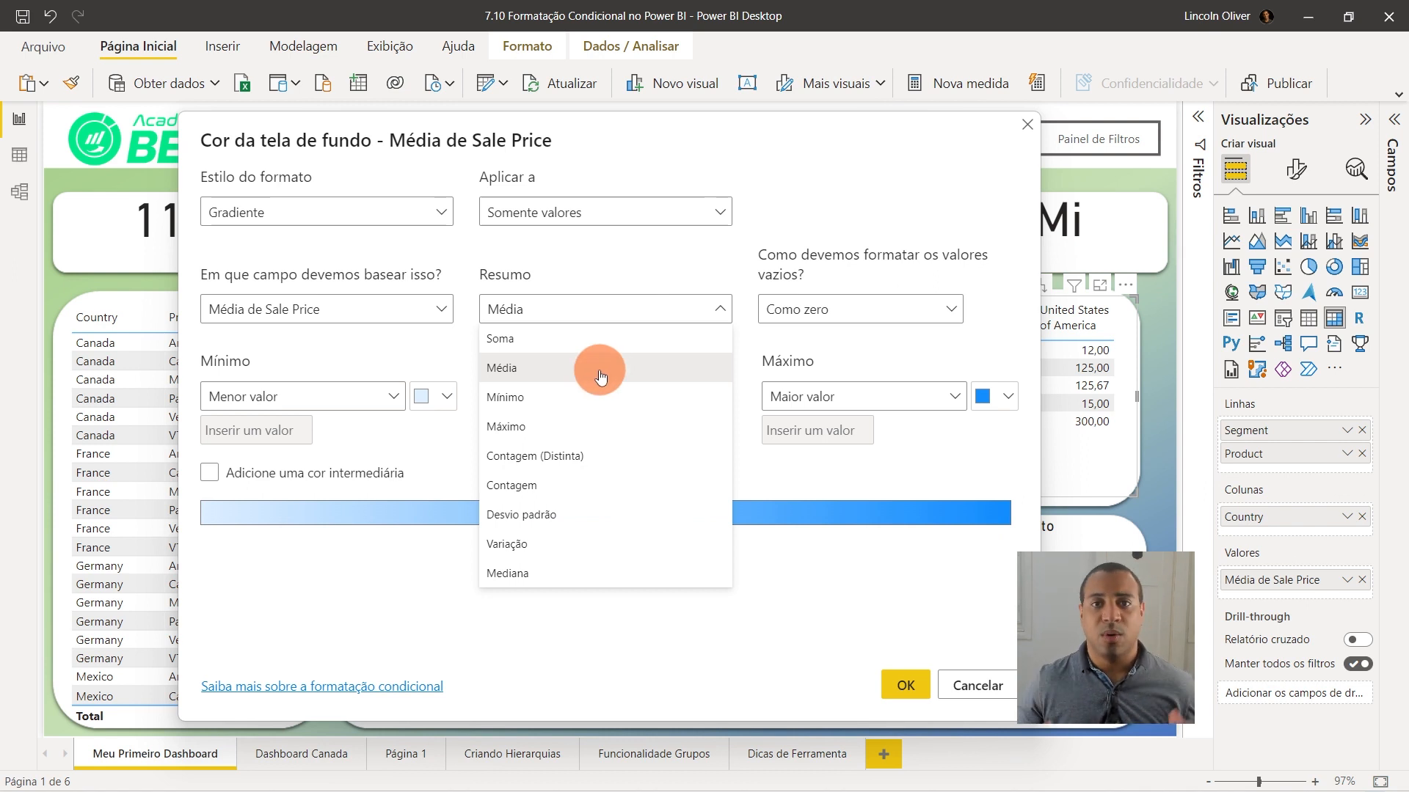
Base the background colour on the Sales field and view its summary functions.
{"action": "left_click", "coordinate": [378, 306]}
{"action": "left_click", "coordinate": [376, 307]}
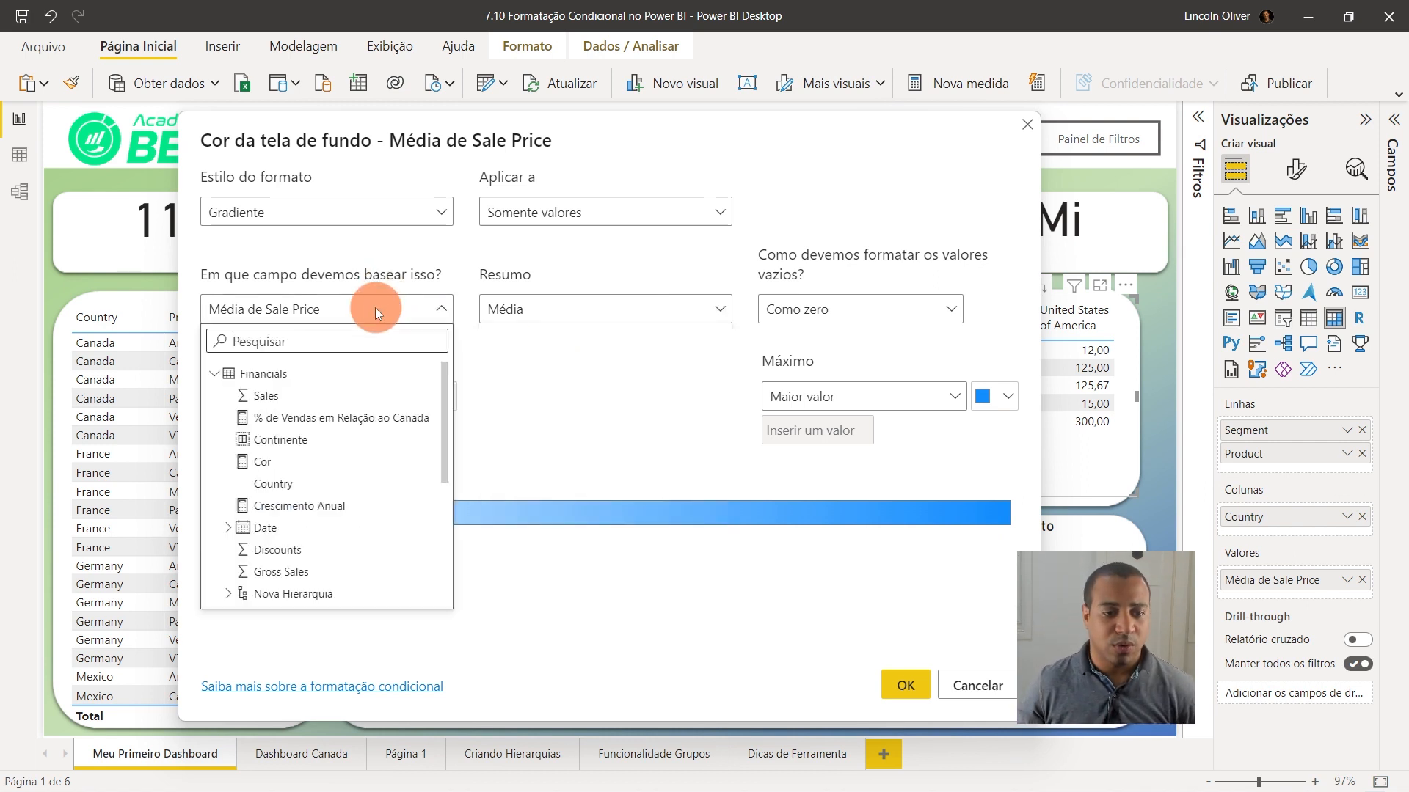
{"action": "left_click", "coordinate": [264, 396]}
{"action": "left_click", "coordinate": [580, 312]}
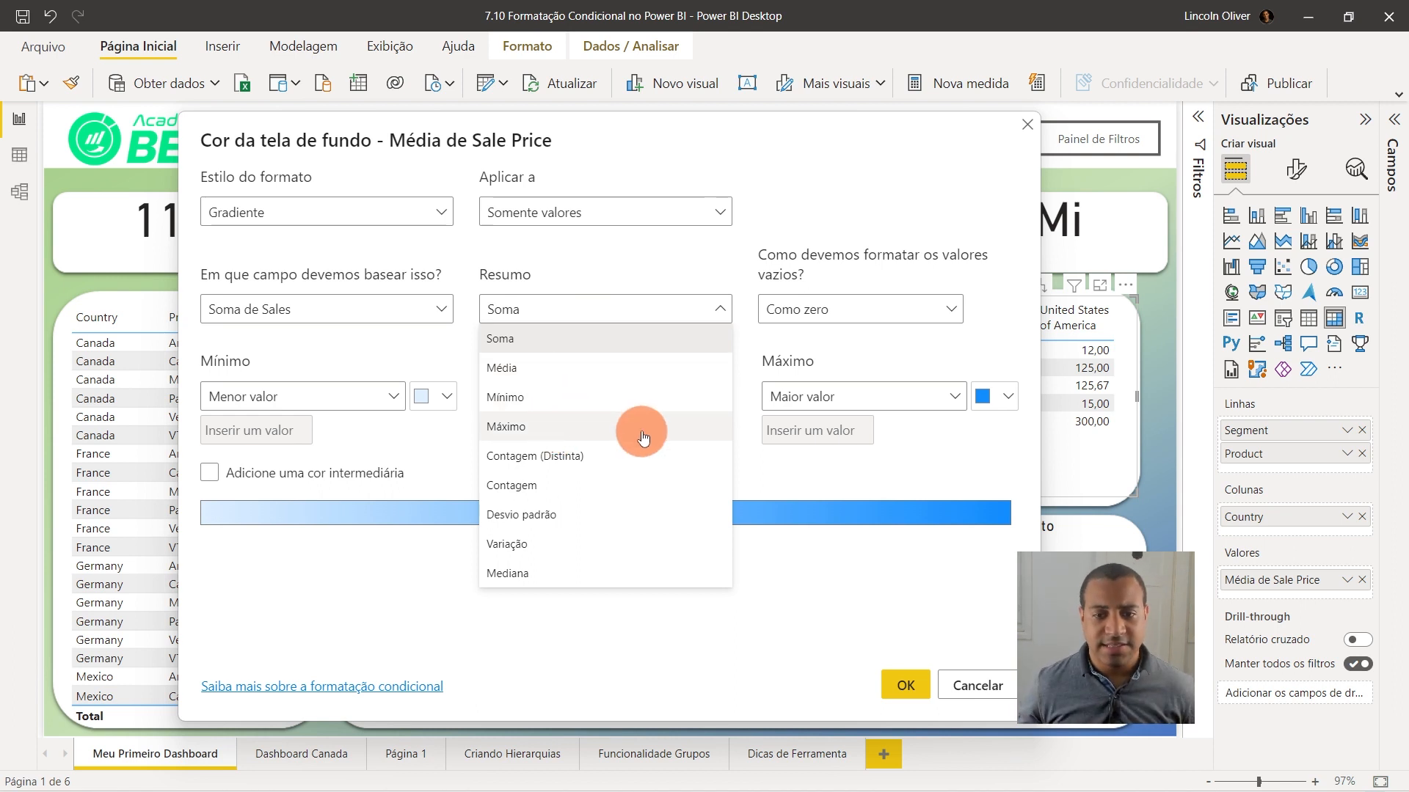
Base the background colour on the Sale Price field, summarised as Média.
{"action": "left_click", "coordinate": [286, 314]}
{"action": "left_click", "coordinate": [286, 314]}
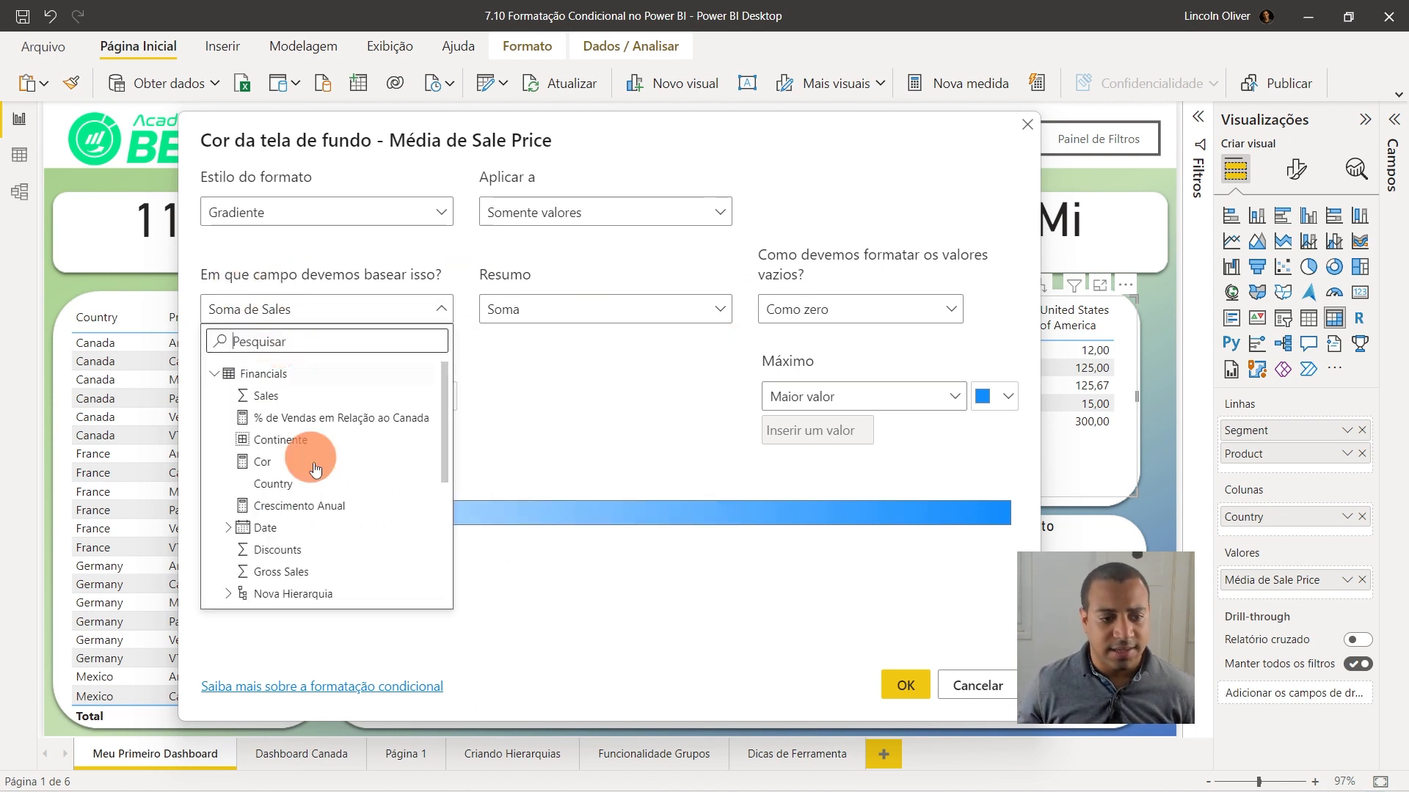
{"action": "scroll", "coordinate": [323, 440], "scroll_direction": "down", "scroll_amount": 4}
{"action": "scroll", "coordinate": [330, 557], "scroll_direction": "down", "scroll_amount": 2}
{"action": "left_click", "coordinate": [303, 506]}
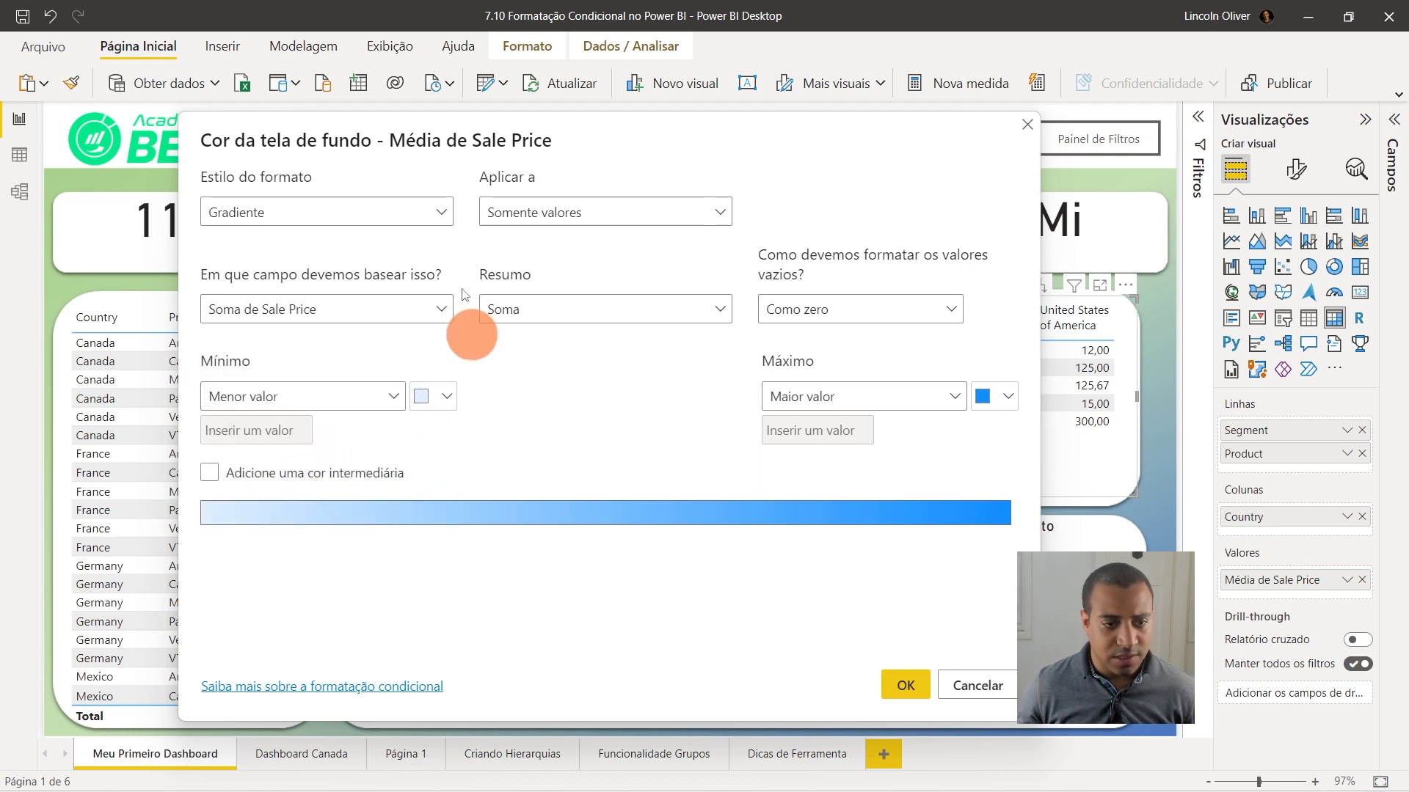
{"action": "left_click", "coordinate": [514, 308]}
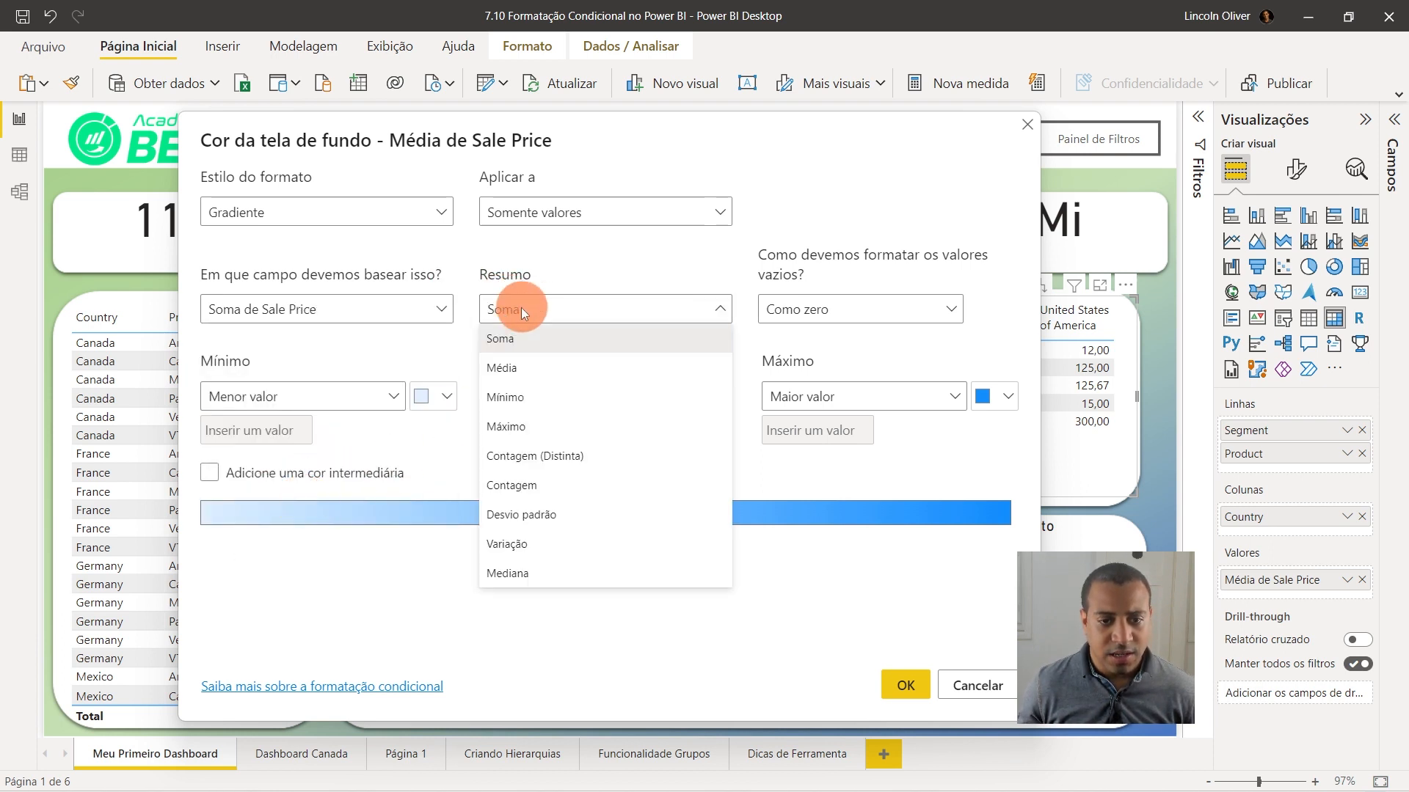
{"action": "left_click", "coordinate": [547, 367]}
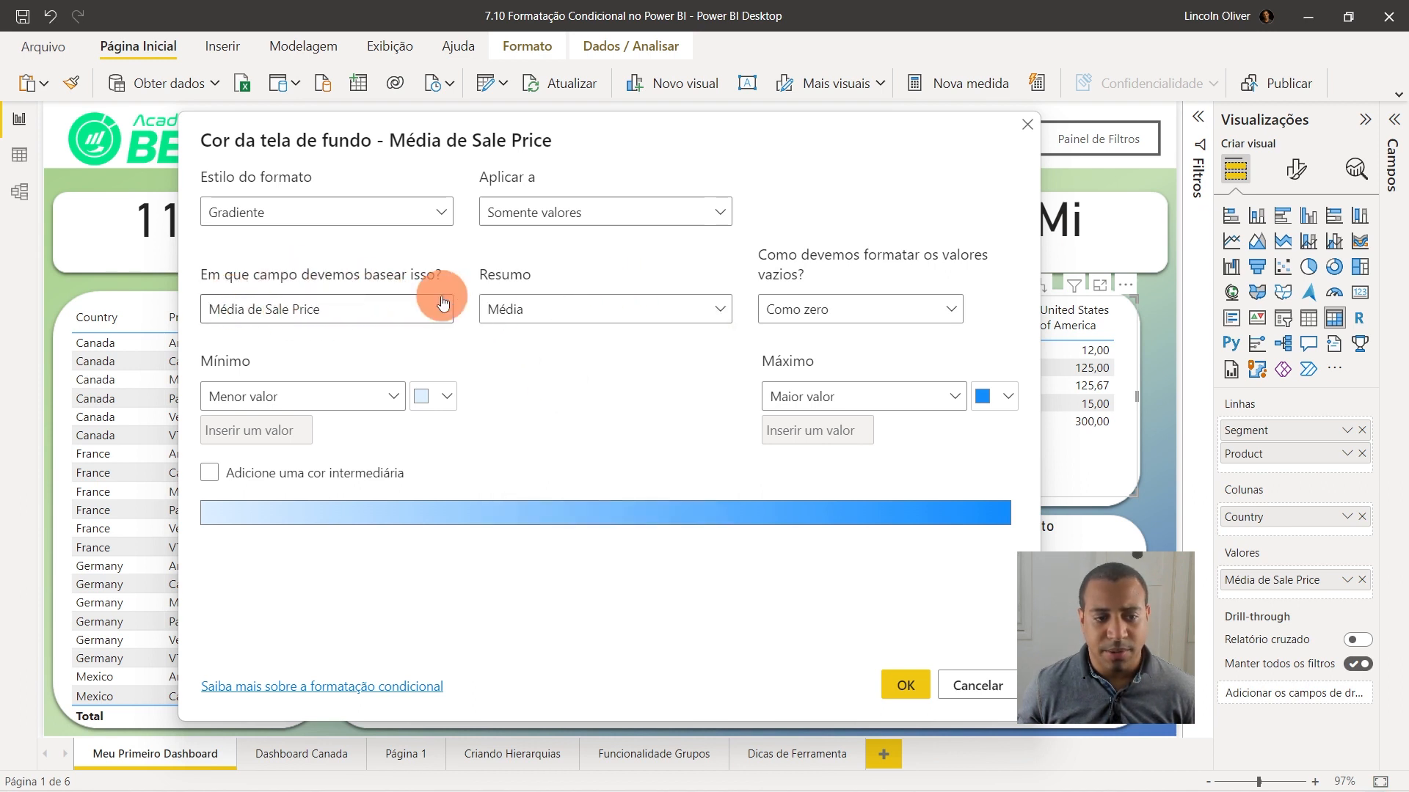
Examine the empty-value formatting choices and the minimum and maximum colour palettes, and briefly try out an intermediate colour in the gradient.
{"action": "left_click", "coordinate": [814, 309]}
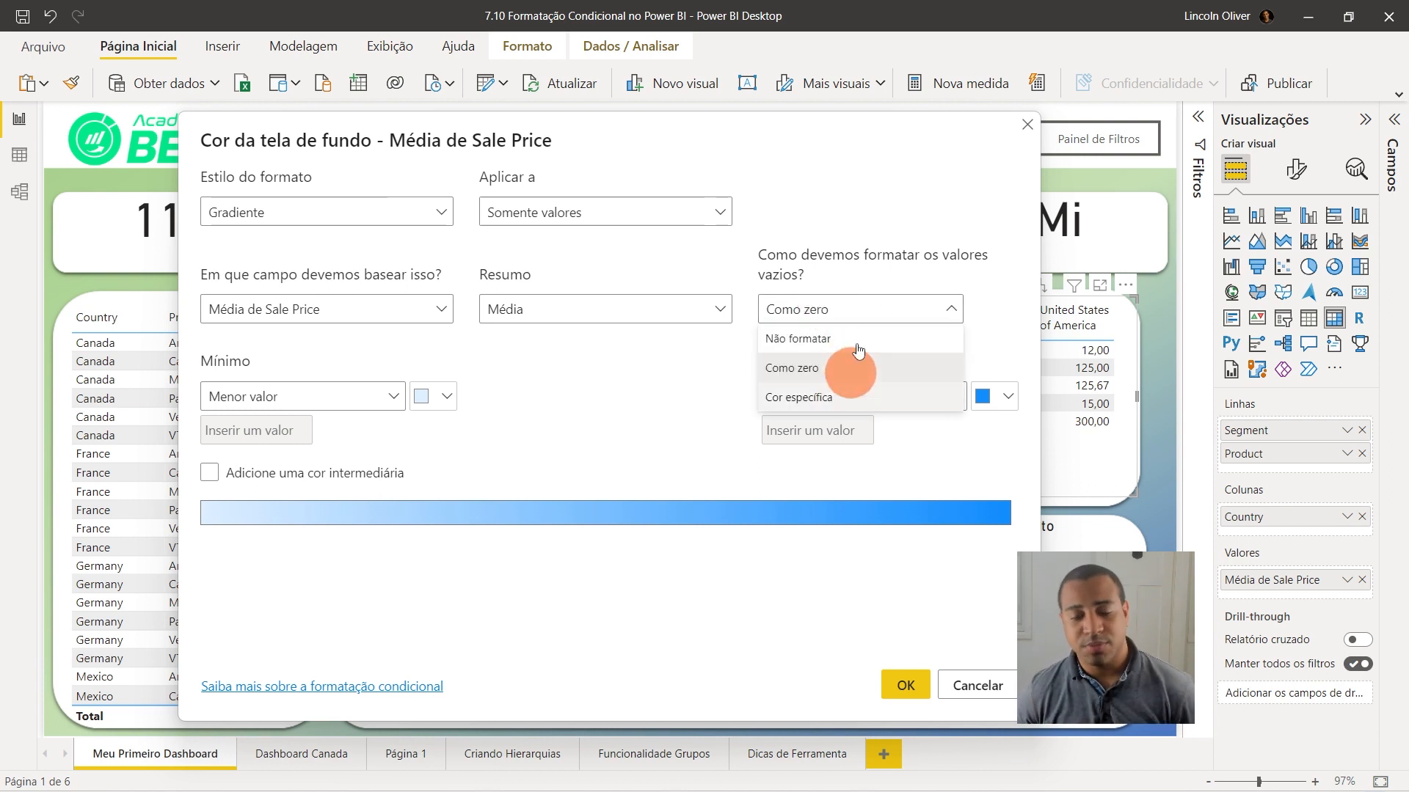
{"action": "left_click", "coordinate": [880, 268]}
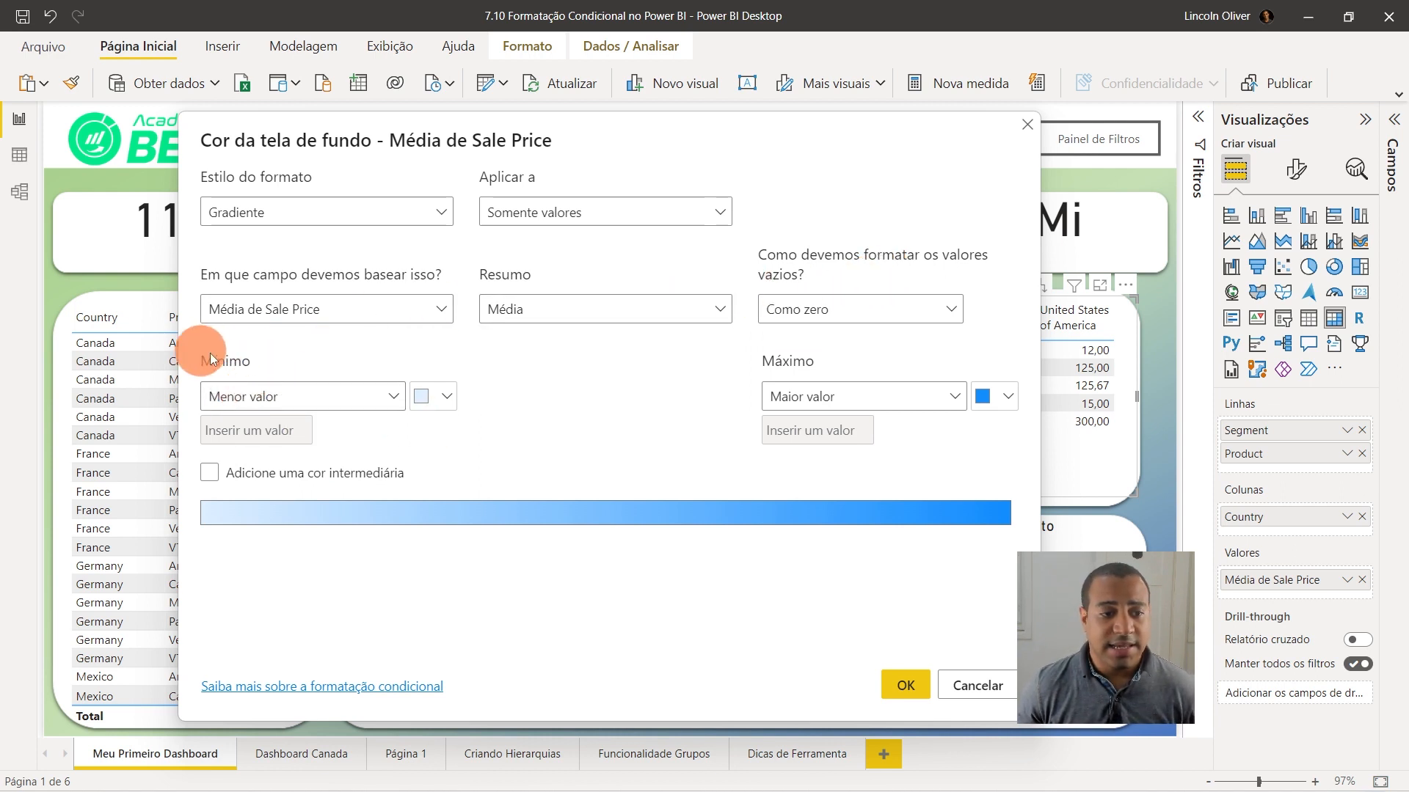
{"action": "left_click", "coordinate": [431, 397]}
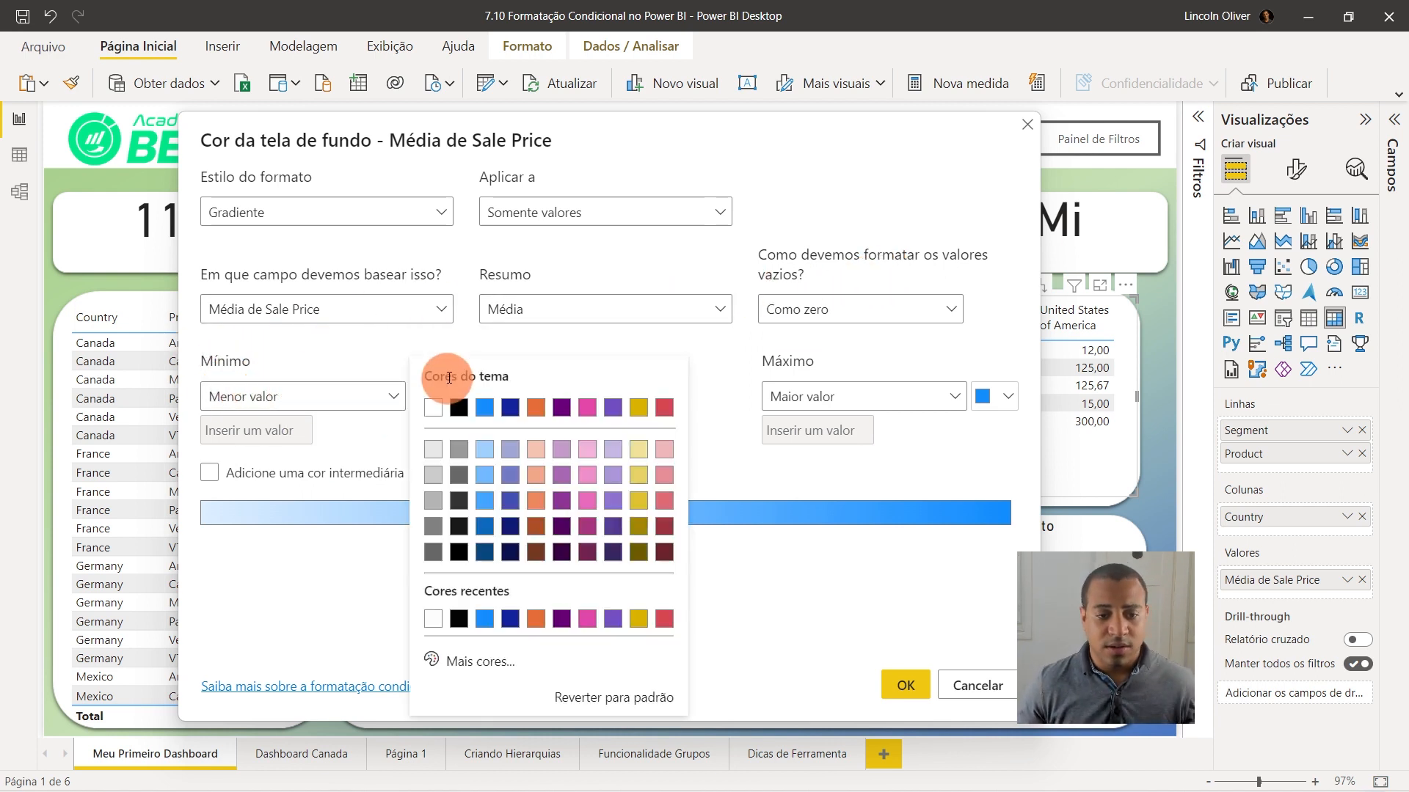
{"action": "left_click", "coordinate": [465, 332]}
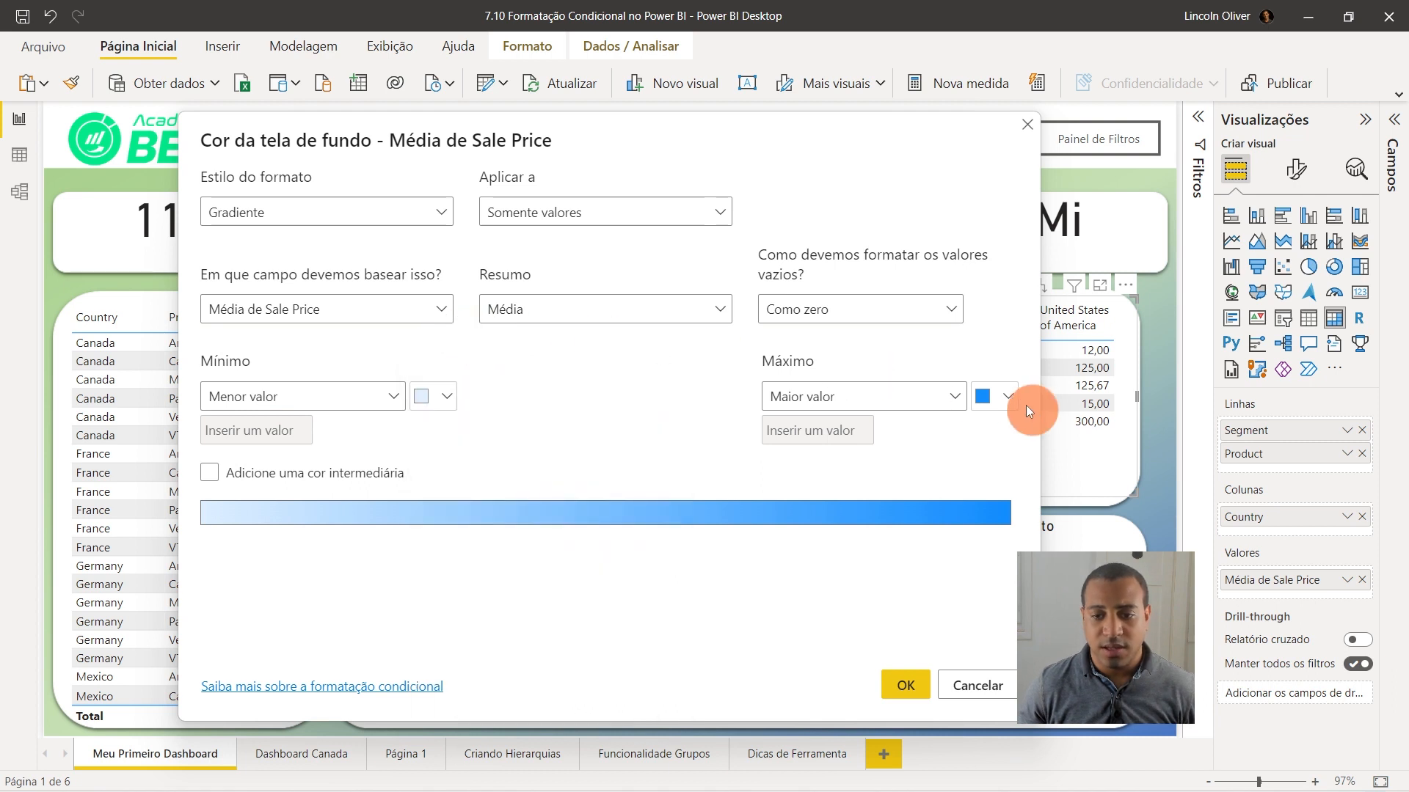
{"action": "left_click", "coordinate": [1002, 398]}
{"action": "left_click", "coordinate": [548, 425]}
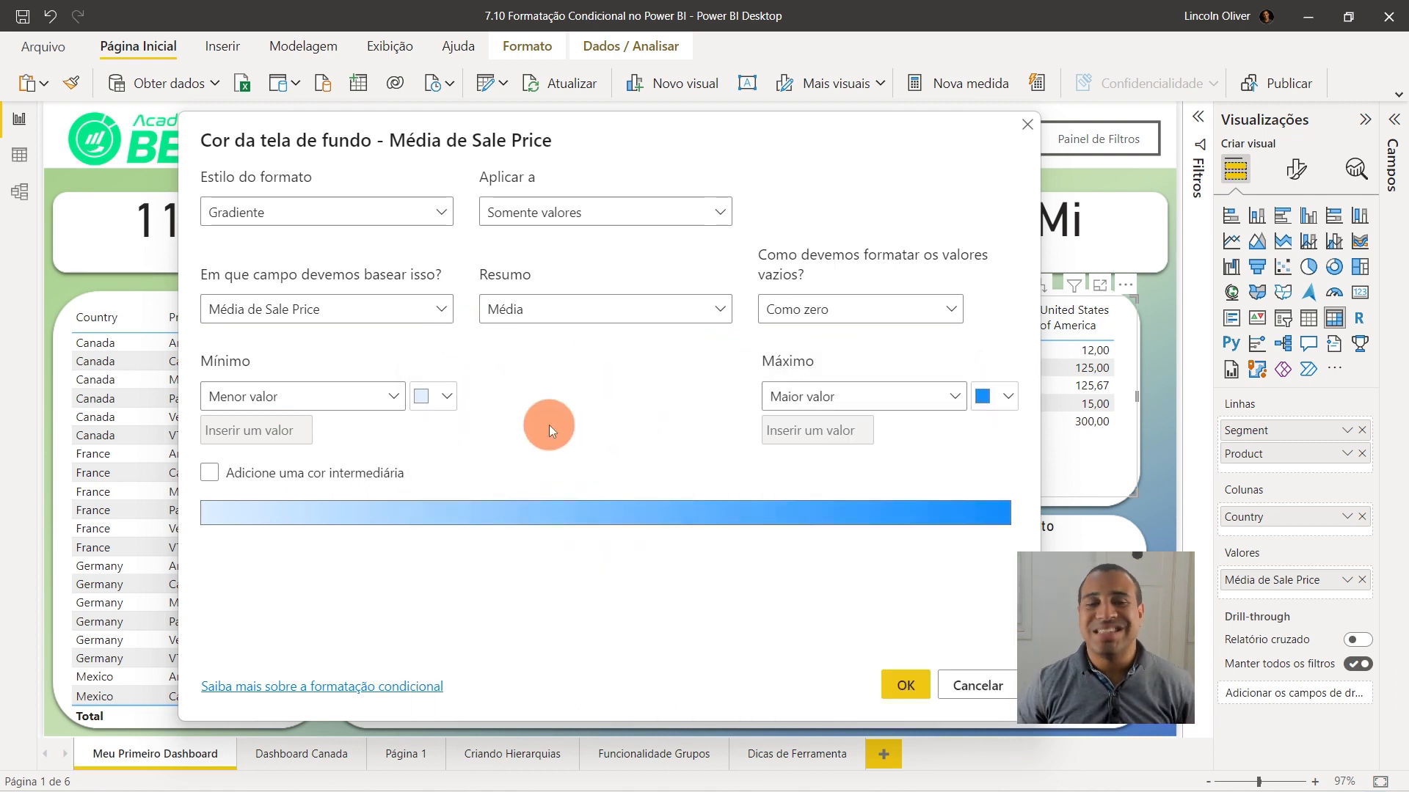
{"action": "left_click", "coordinate": [210, 474]}
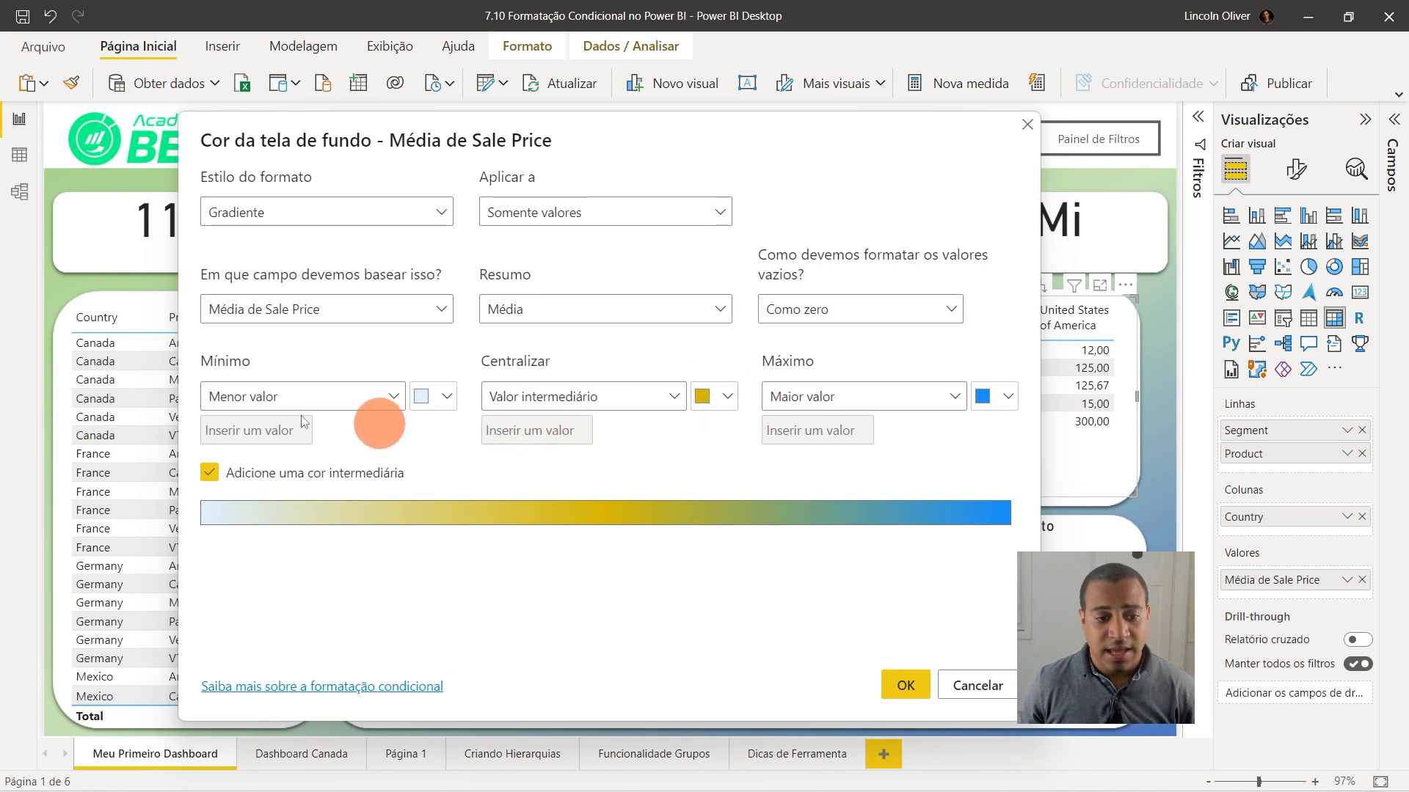
{"action": "left_click", "coordinate": [207, 475]}
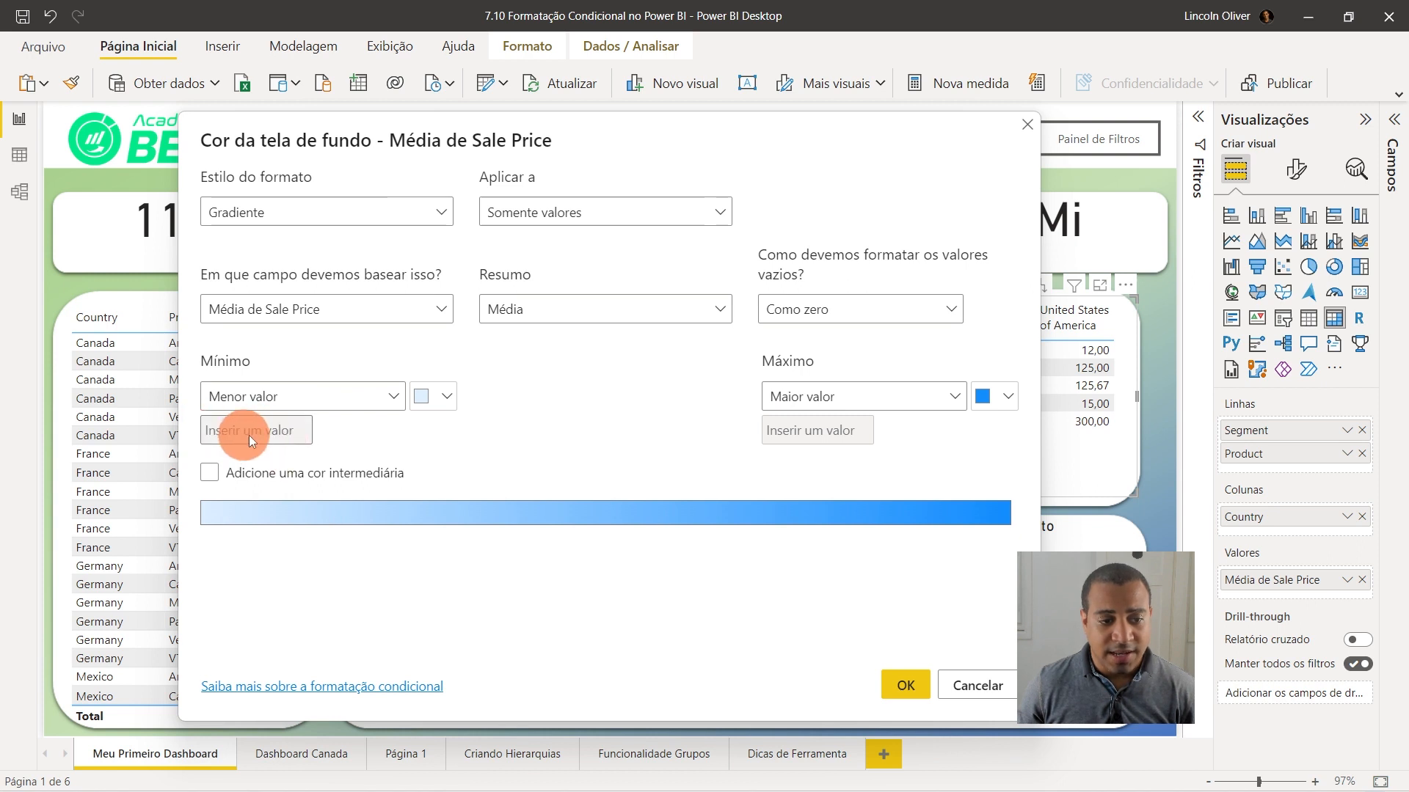
Switch the gradient's minimum to Personalizar with a value of 1.
{"action": "left_click", "coordinate": [361, 393]}
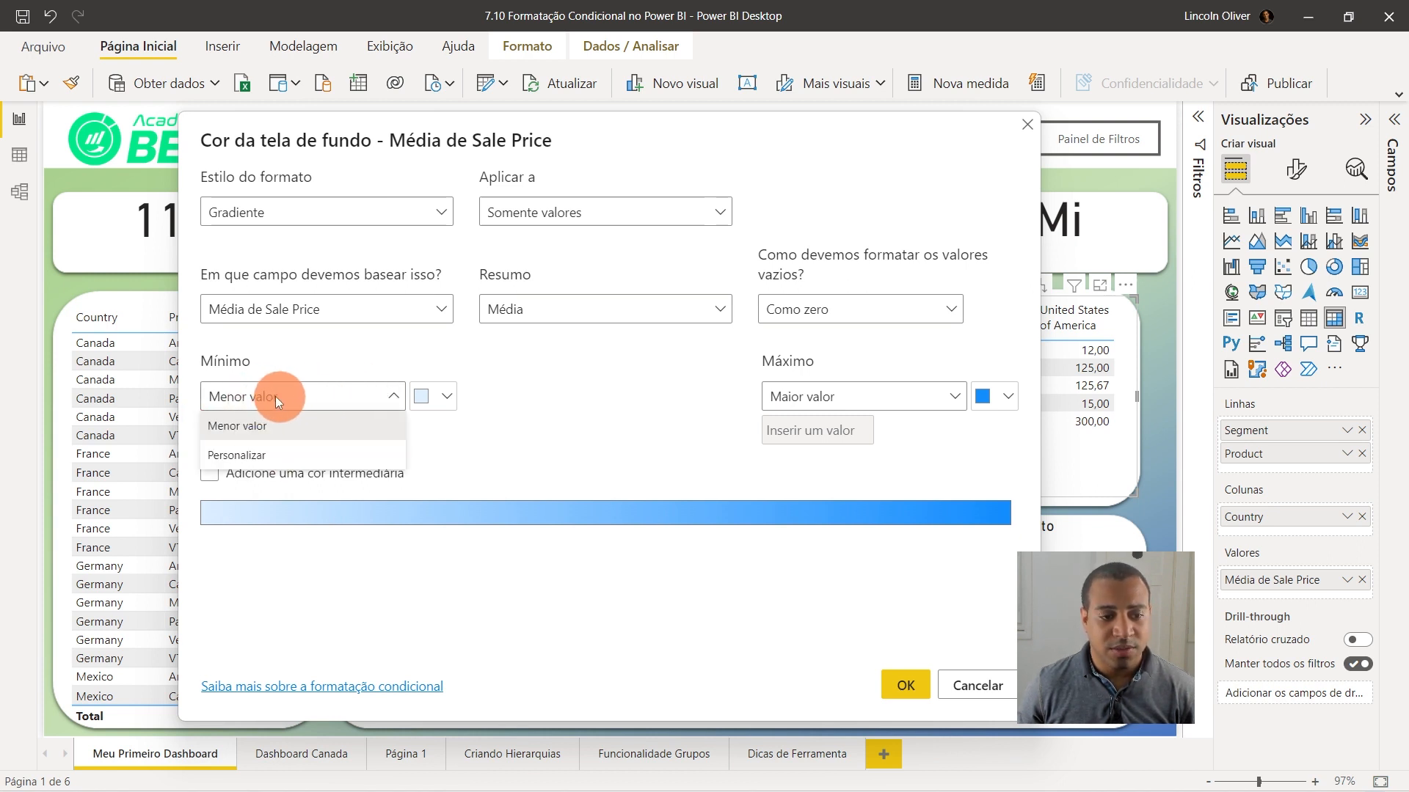
{"action": "left_click", "coordinate": [233, 454]}
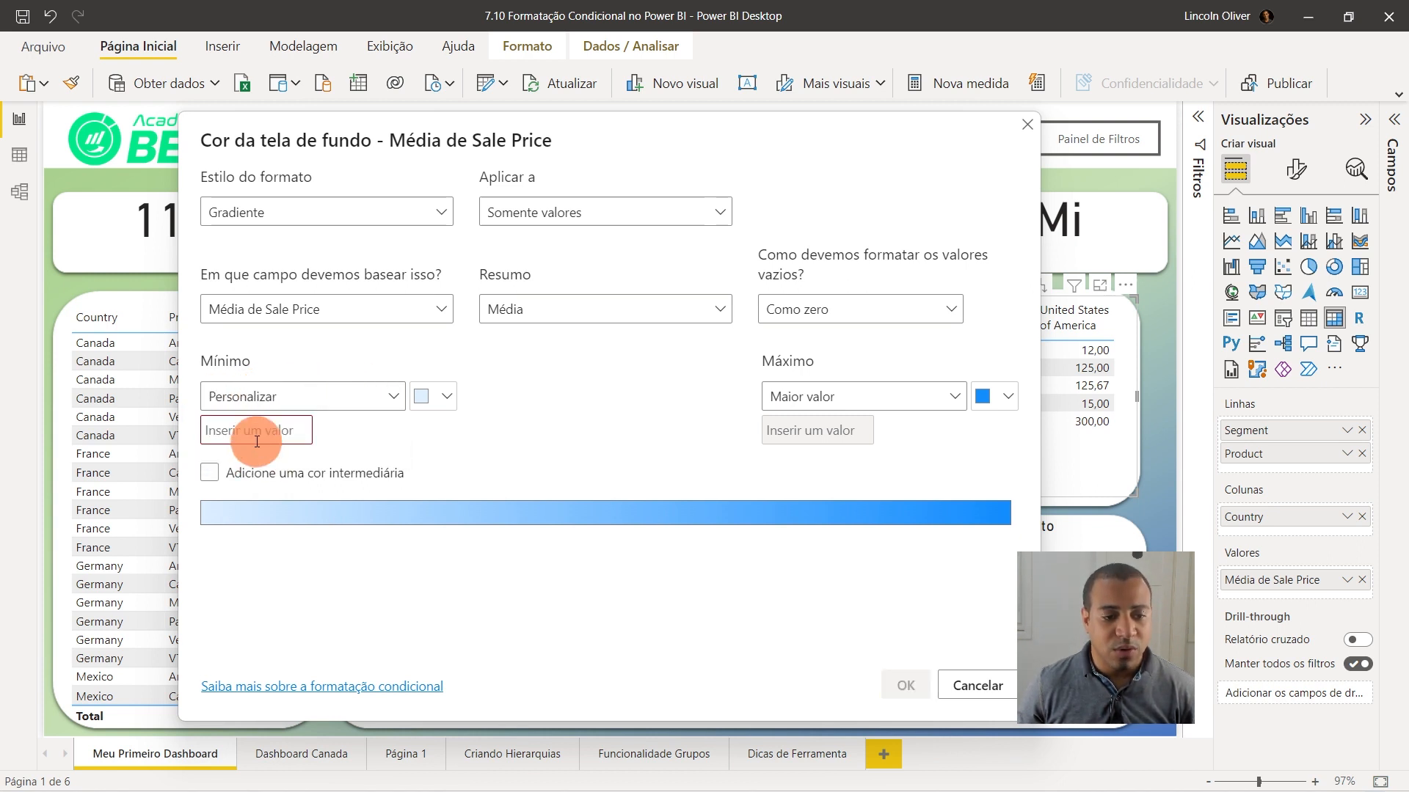
{"action": "left_click", "coordinate": [284, 440]}
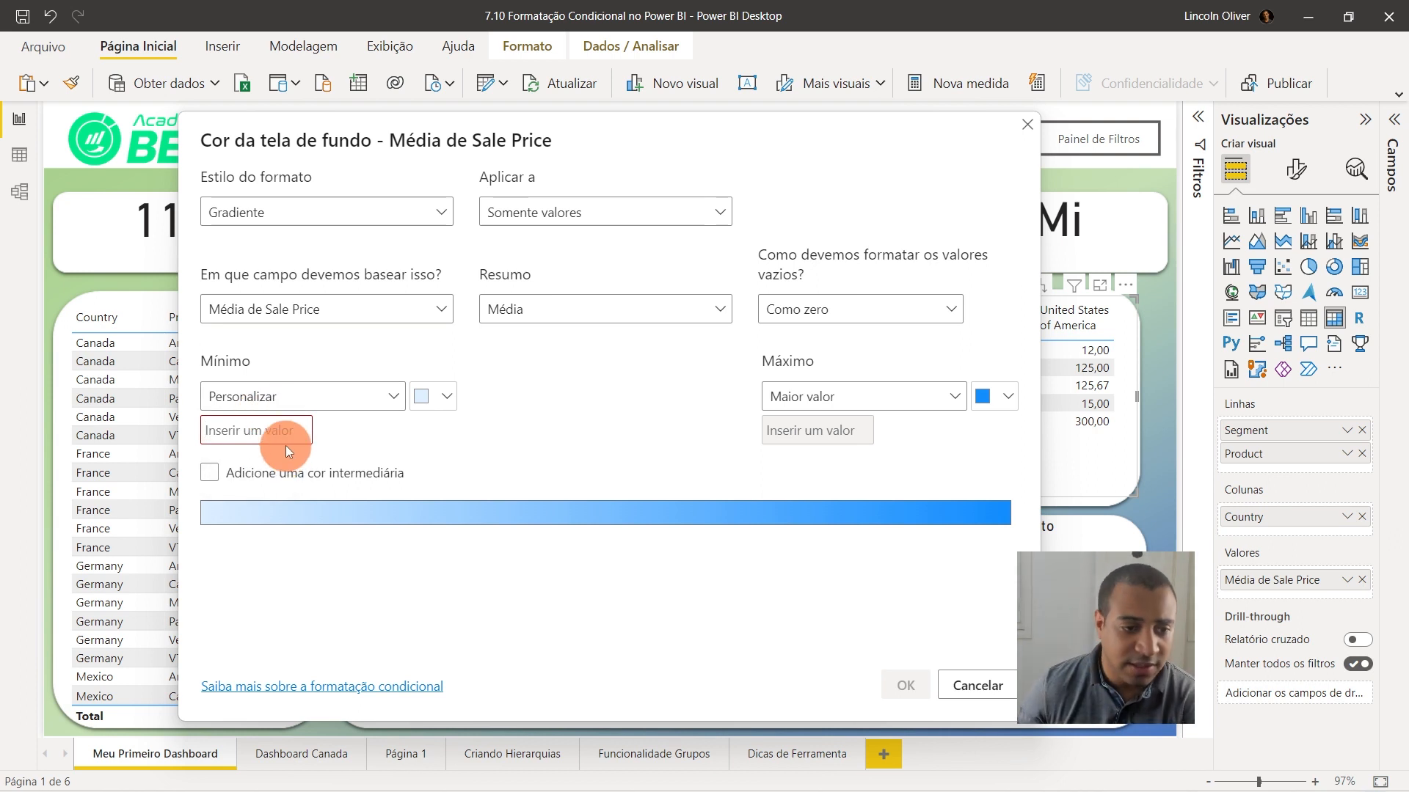
{"action": "type", "text": "1"}
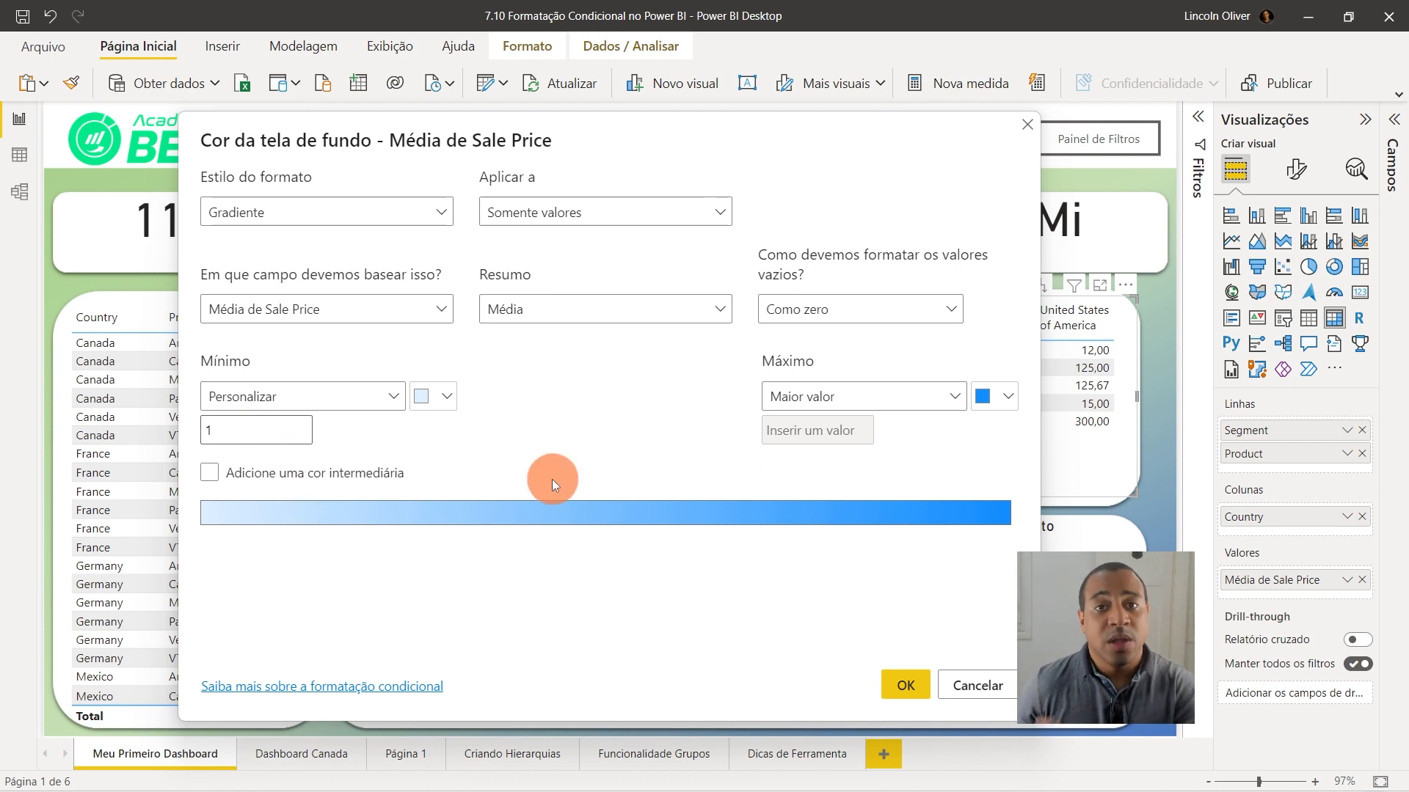
Switch the gradient's maximum to Personalizar with a value of 10.
{"action": "left_click", "coordinate": [895, 388]}
{"action": "left_click", "coordinate": [788, 370]}
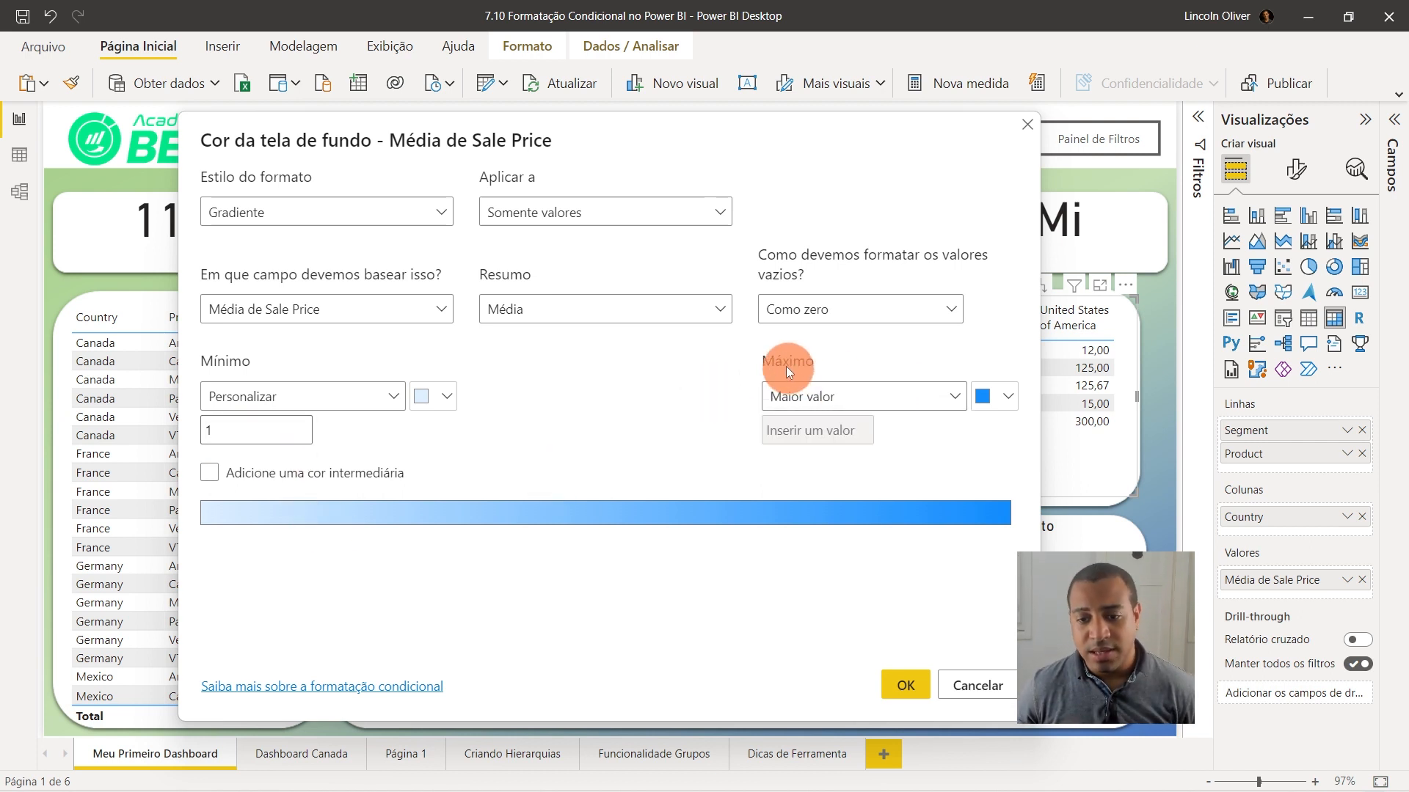
{"action": "left_click", "coordinate": [859, 411]}
{"action": "left_click", "coordinate": [821, 454]}
{"action": "left_click", "coordinate": [825, 429]}
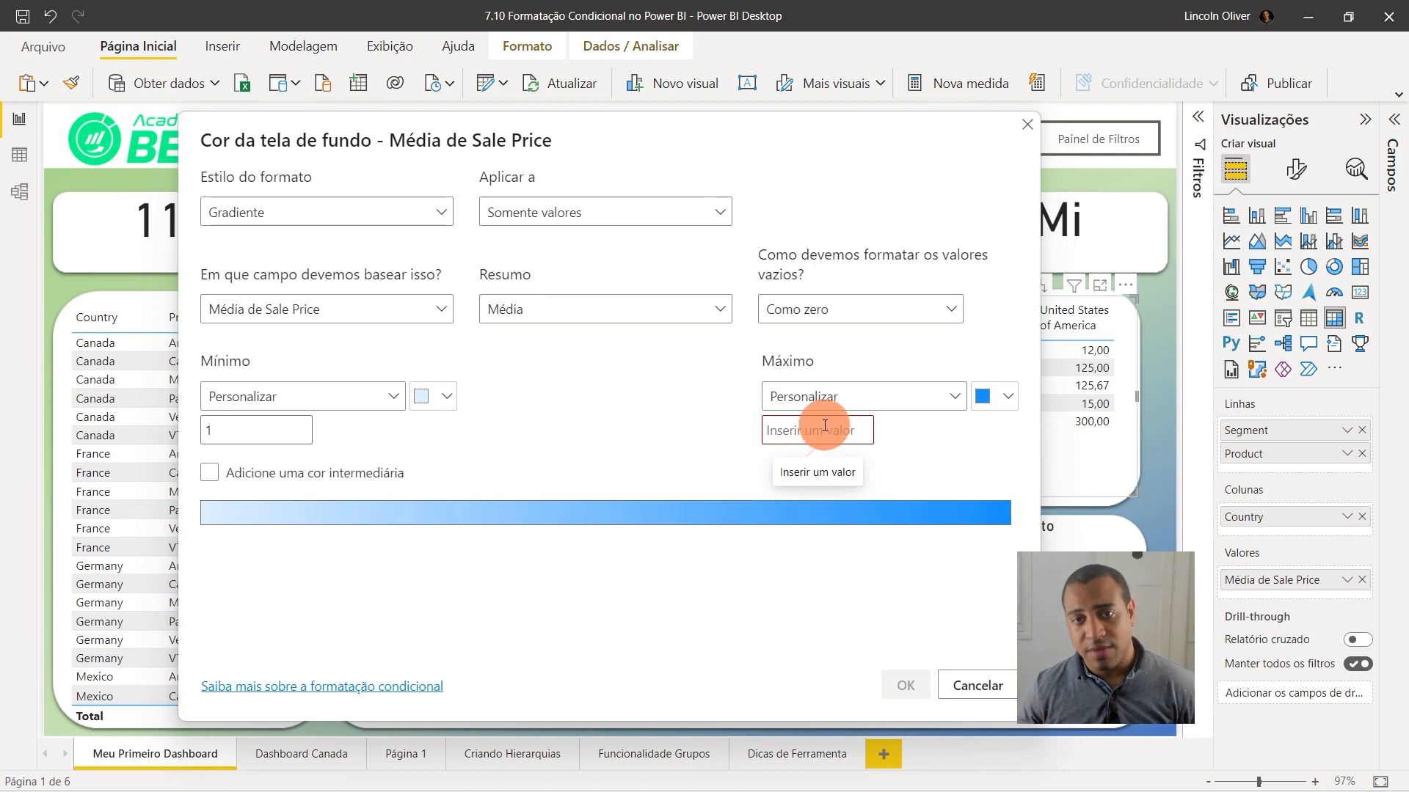
{"action": "type", "text": "10"}
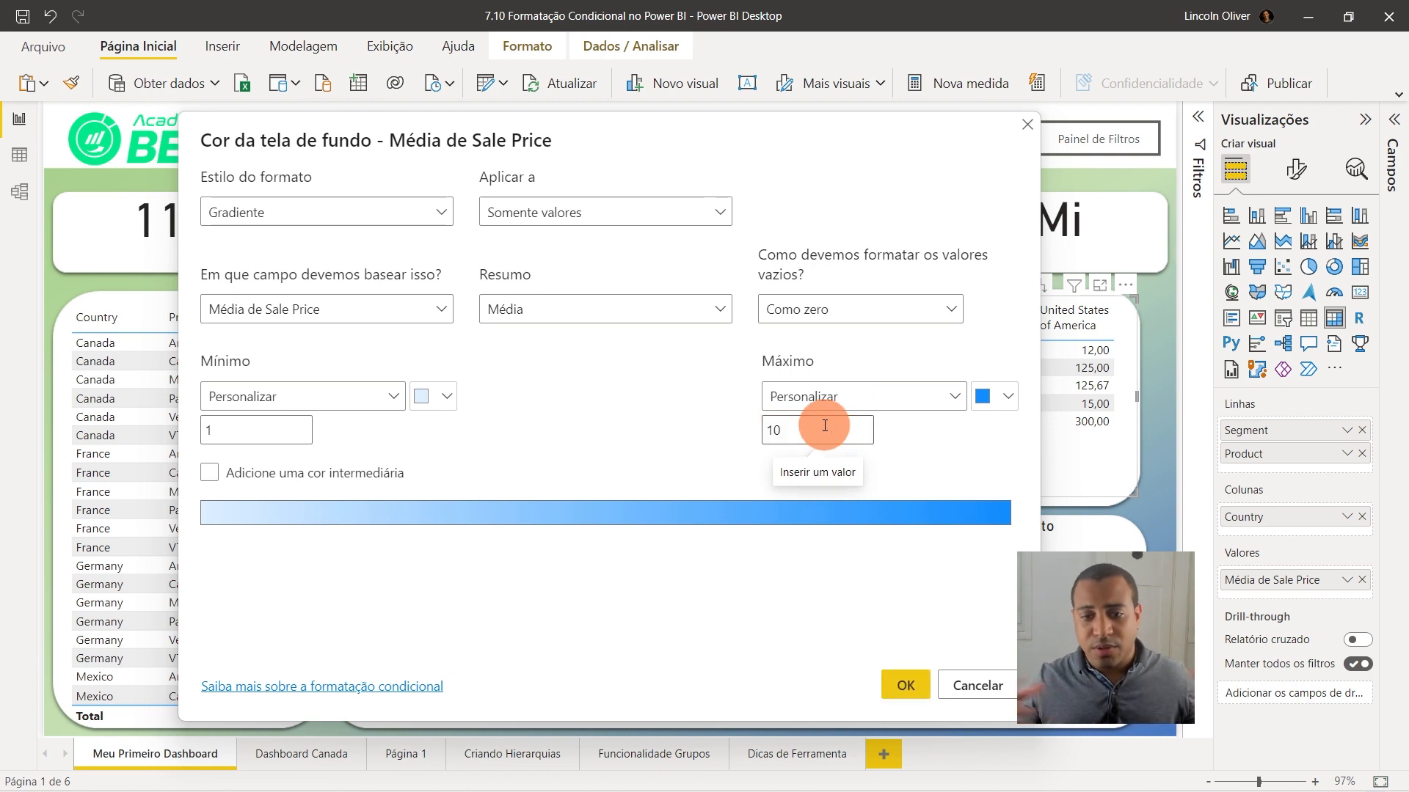
Return the gradient's maximum to Maior valor and its minimum to Menor valor.
{"action": "left_click", "coordinate": [852, 399]}
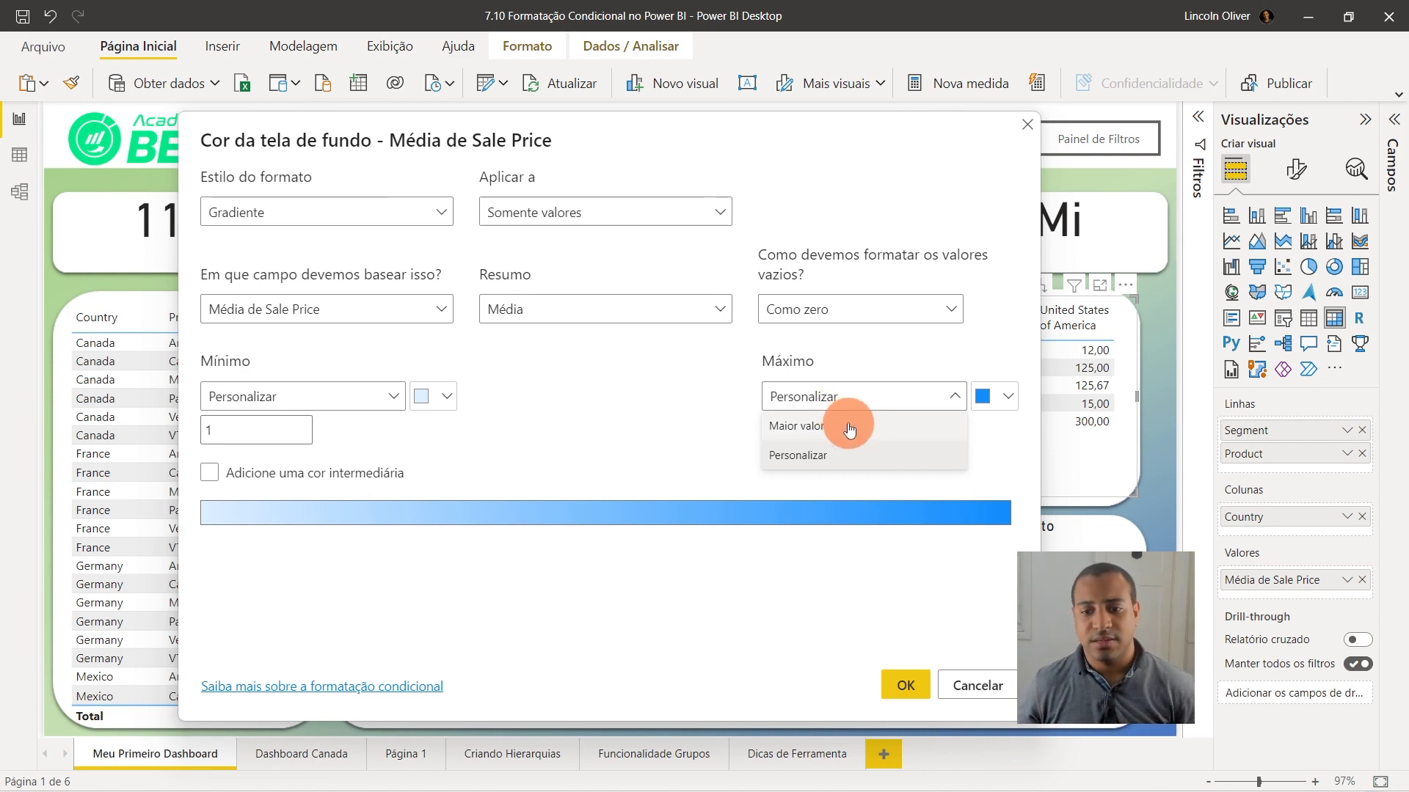
{"action": "left_click", "coordinate": [842, 428]}
{"action": "left_click", "coordinate": [332, 397]}
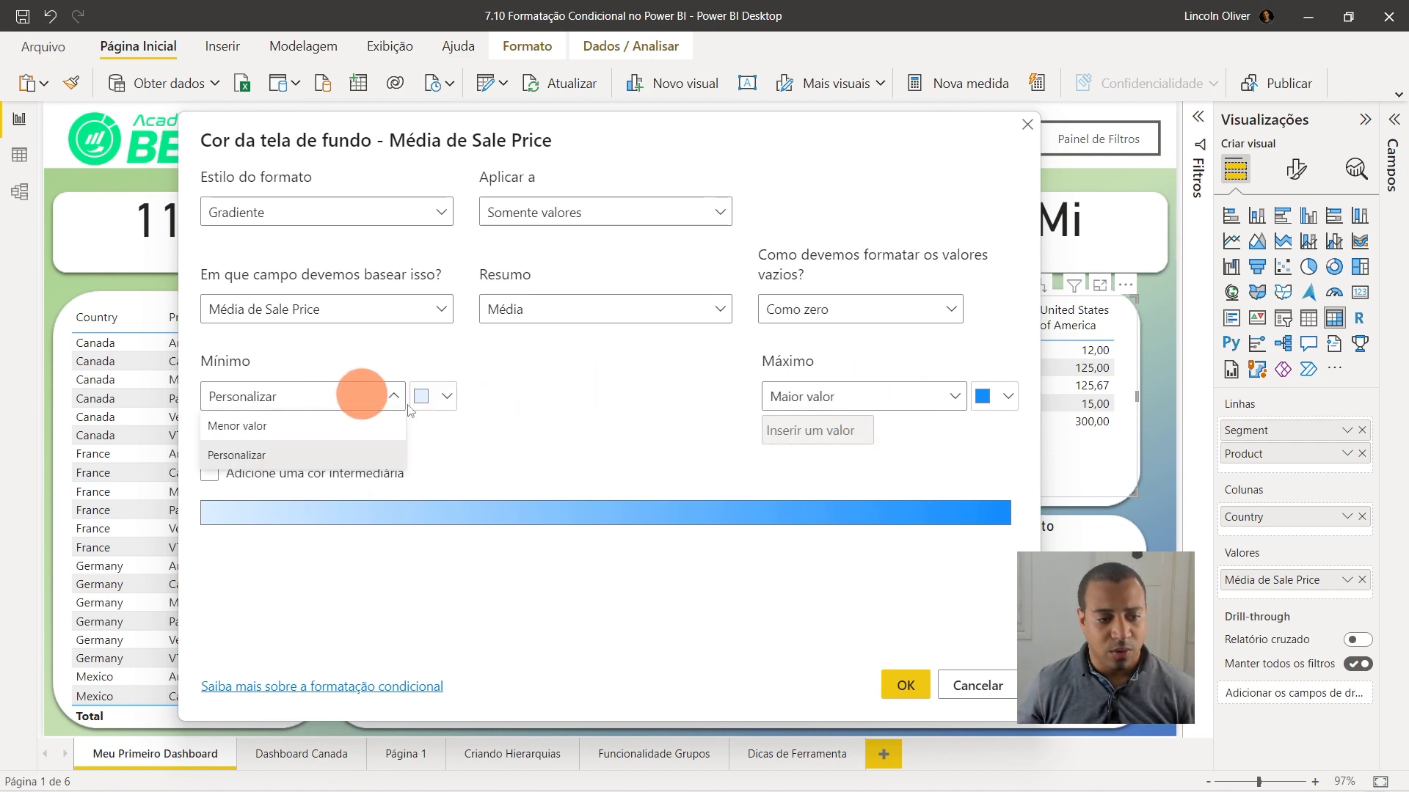
{"action": "left_click", "coordinate": [312, 426]}
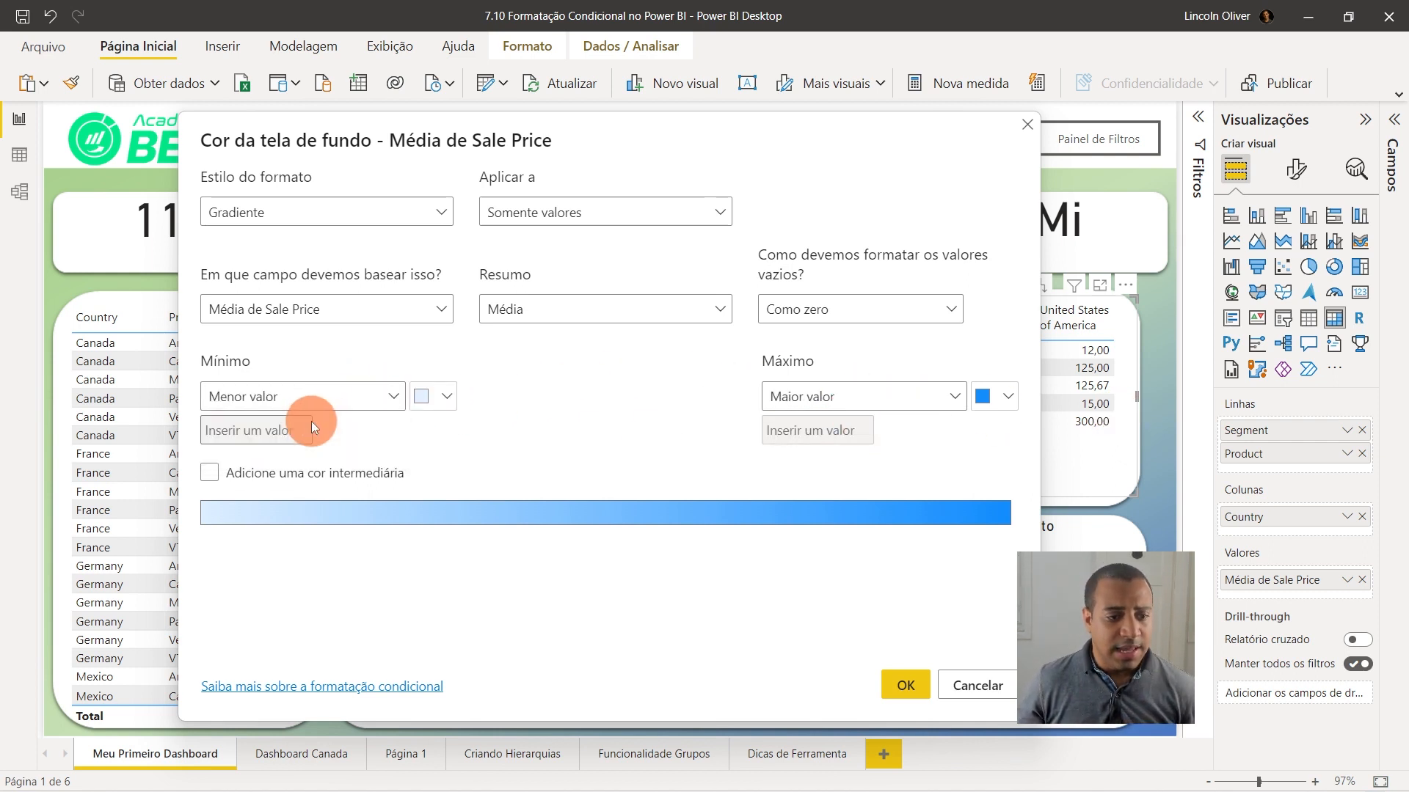
Add an intermediate colour to the gradient, keep it centred on Valor intermediário, and apply the background formatting to the matrix.
{"action": "left_click", "coordinate": [209, 472]}
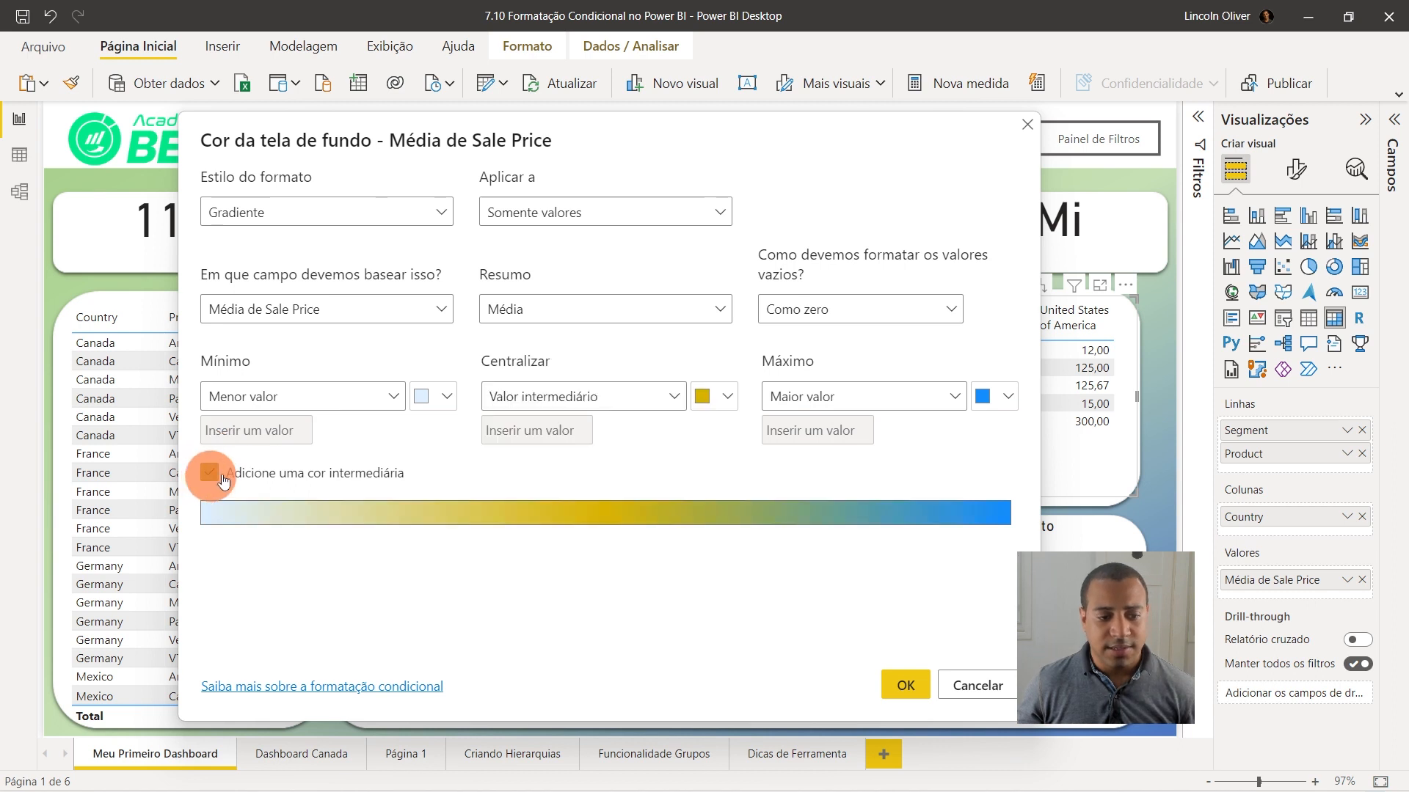
{"action": "left_click", "coordinate": [584, 398]}
{"action": "left_click", "coordinate": [635, 373]}
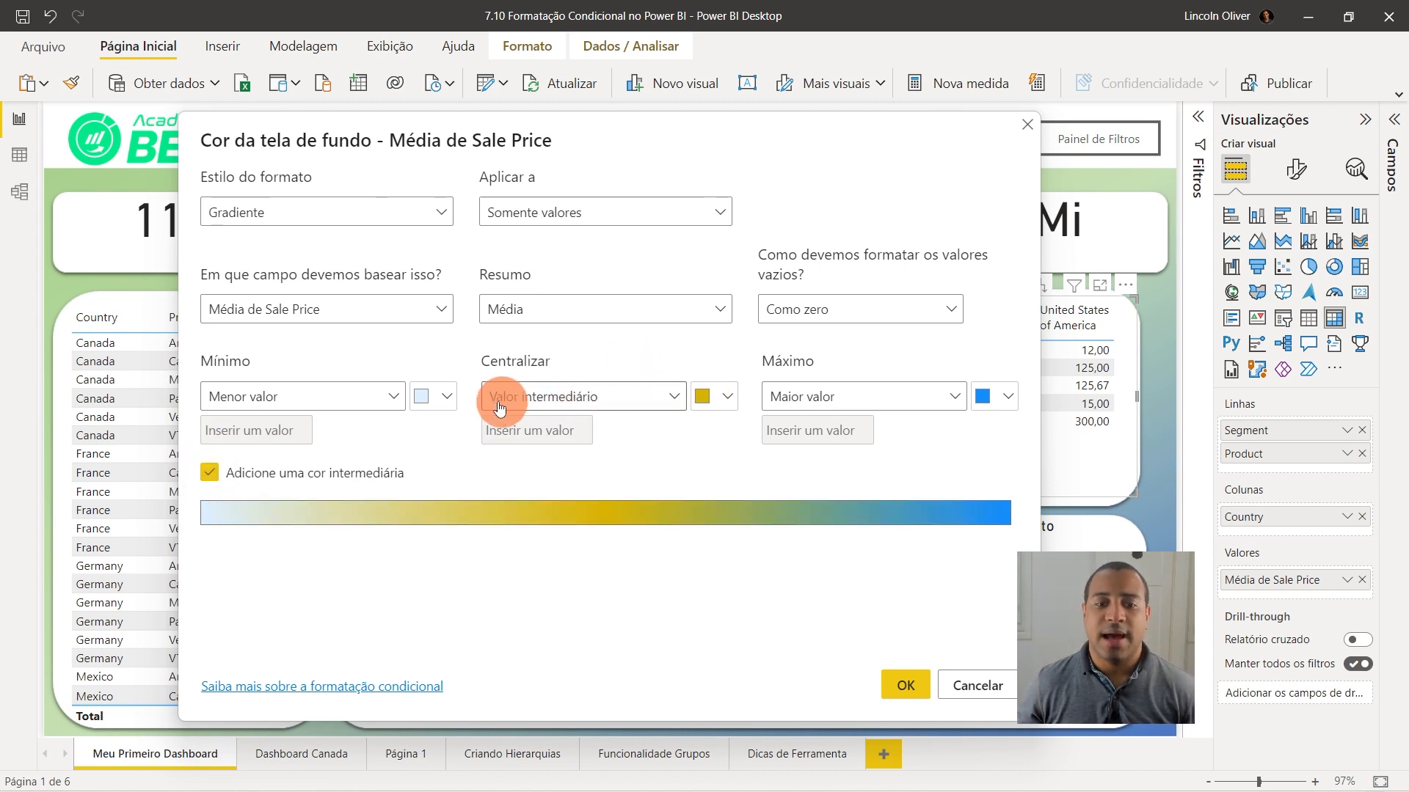
{"action": "left_click", "coordinate": [661, 402]}
{"action": "left_click", "coordinate": [498, 457]}
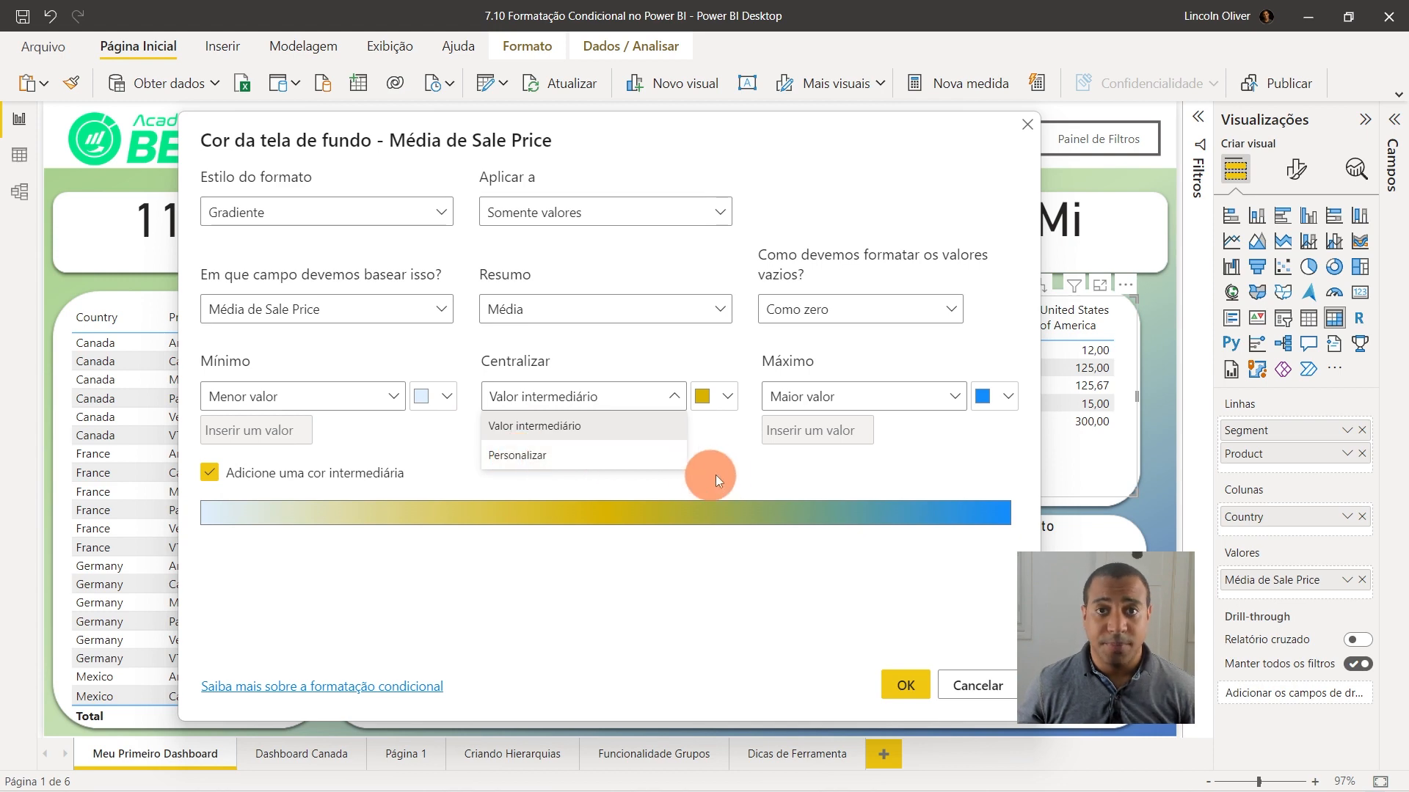
{"action": "left_click", "coordinate": [906, 685]}
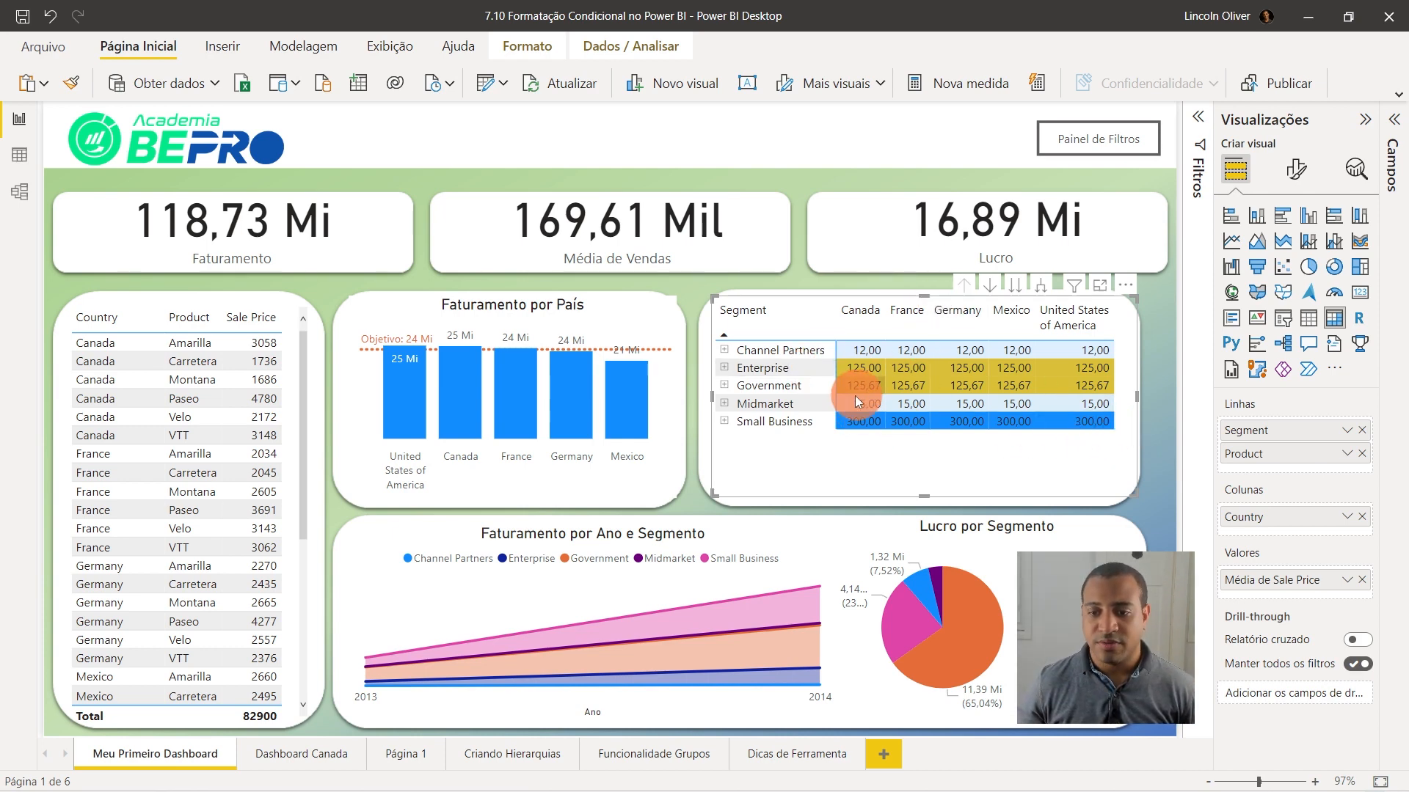
Reopen the background colour formatting of Média de Sale Price and change the format style to Regras.
{"action": "mouse_move", "coordinate": [1019, 402]}
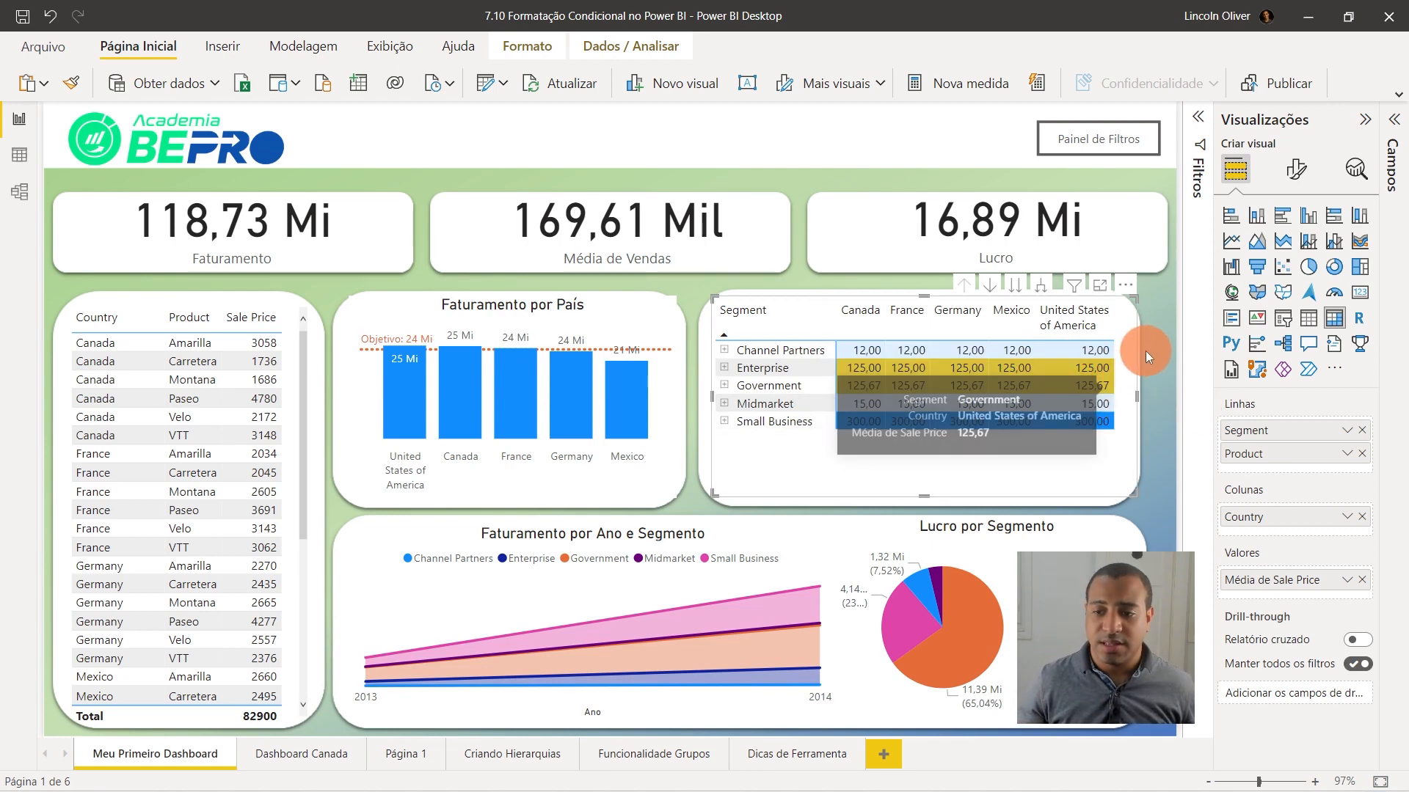
{"action": "mouse_move", "coordinate": [956, 403]}
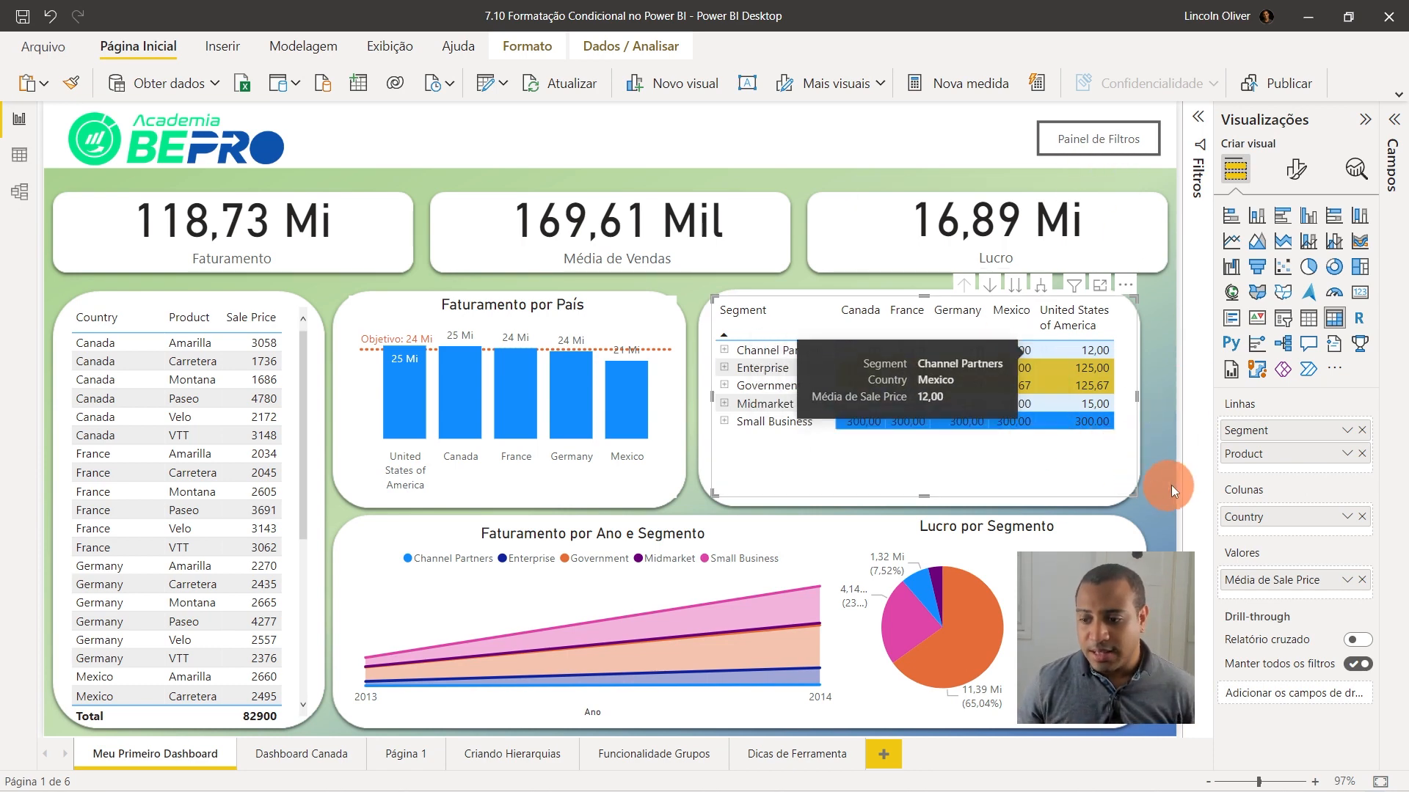
{"action": "left_click", "coordinate": [1345, 581]}
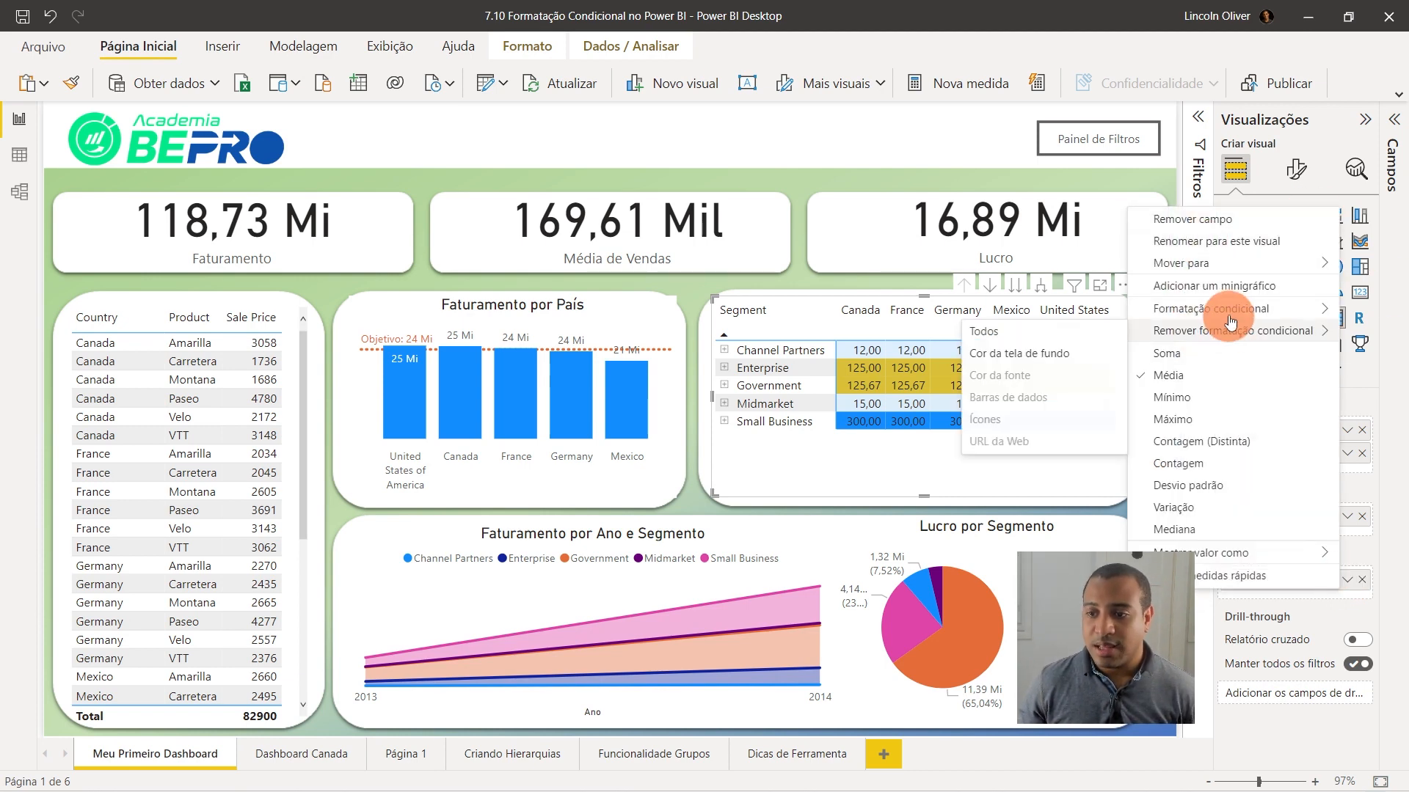
{"action": "mouse_move", "coordinate": [1232, 312]}
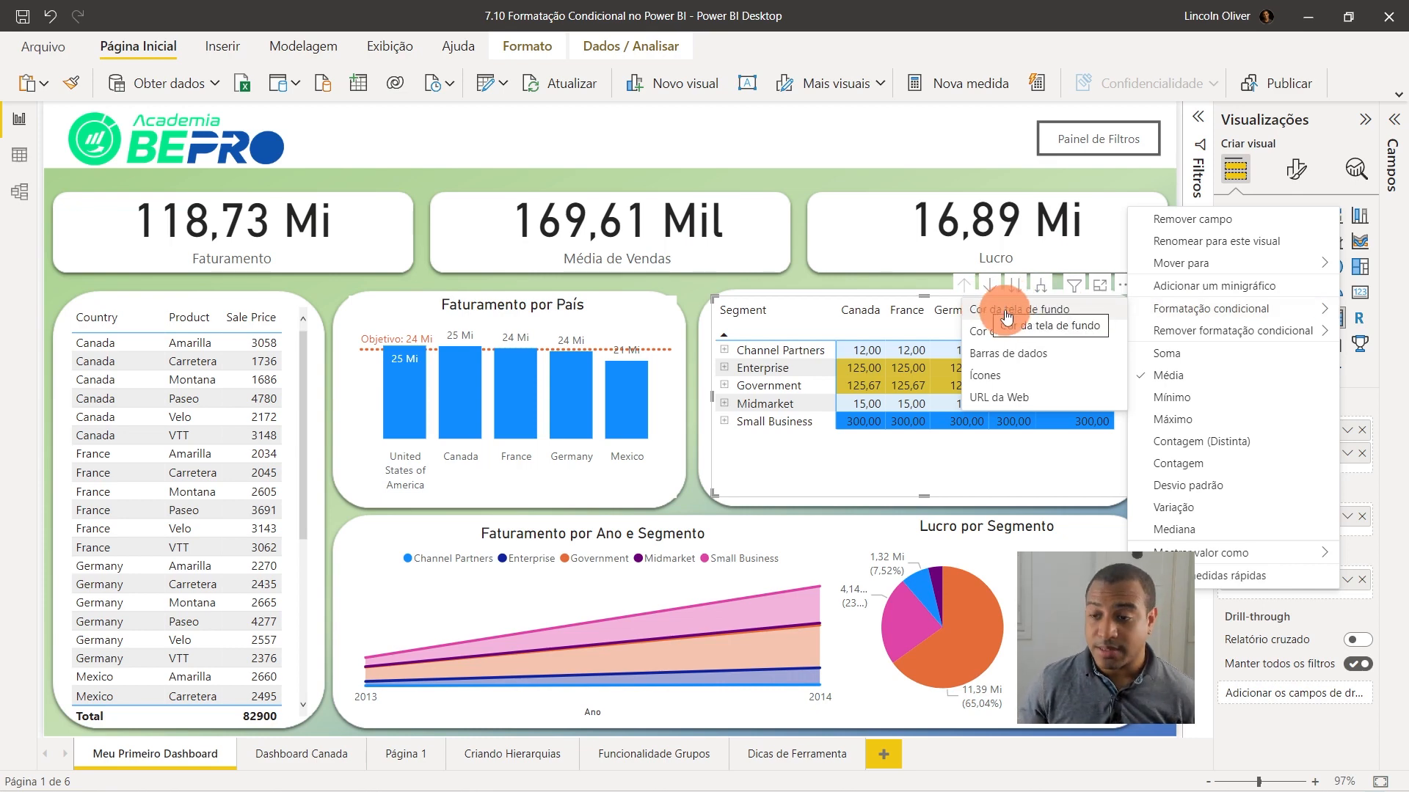
{"action": "mouse_move", "coordinate": [1262, 330]}
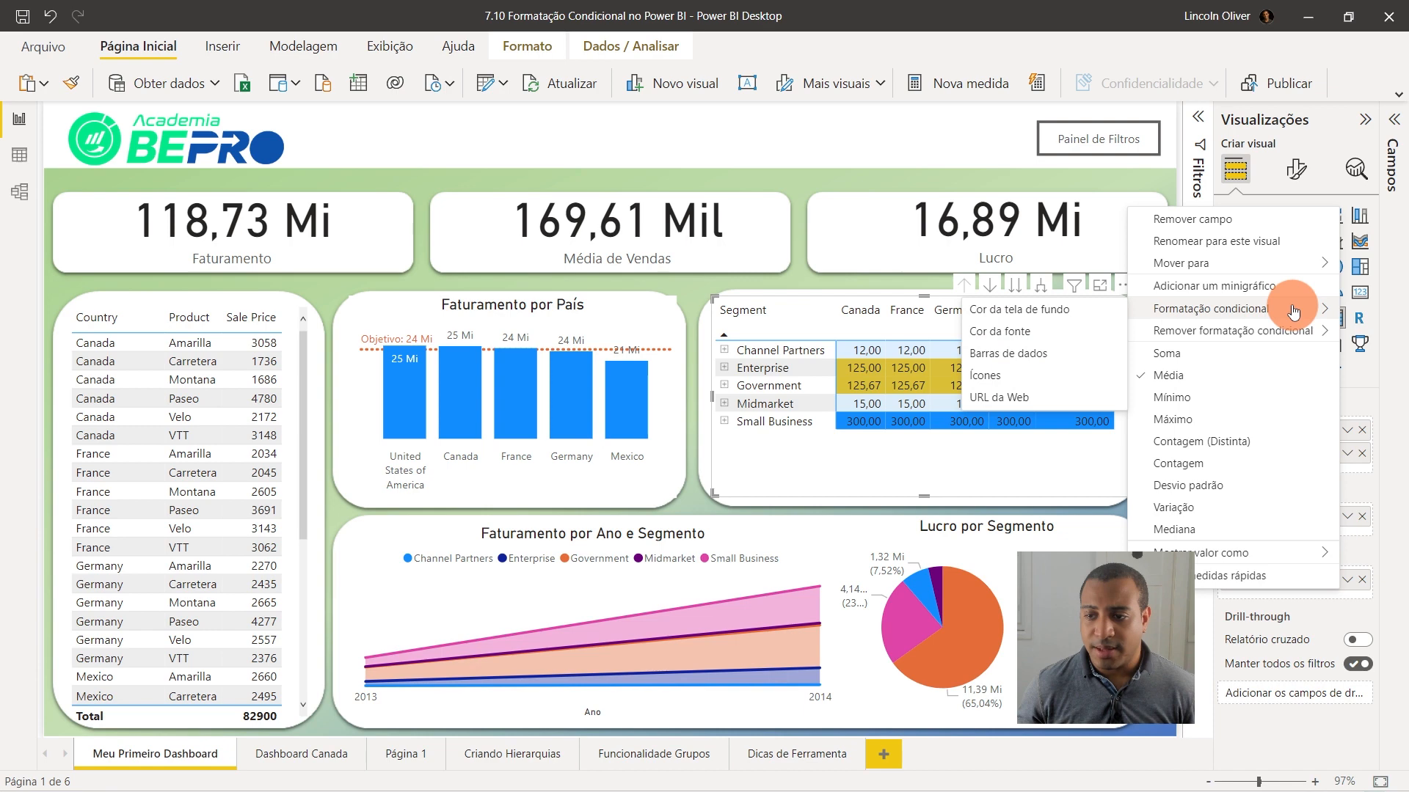
{"action": "left_click", "coordinate": [949, 319]}
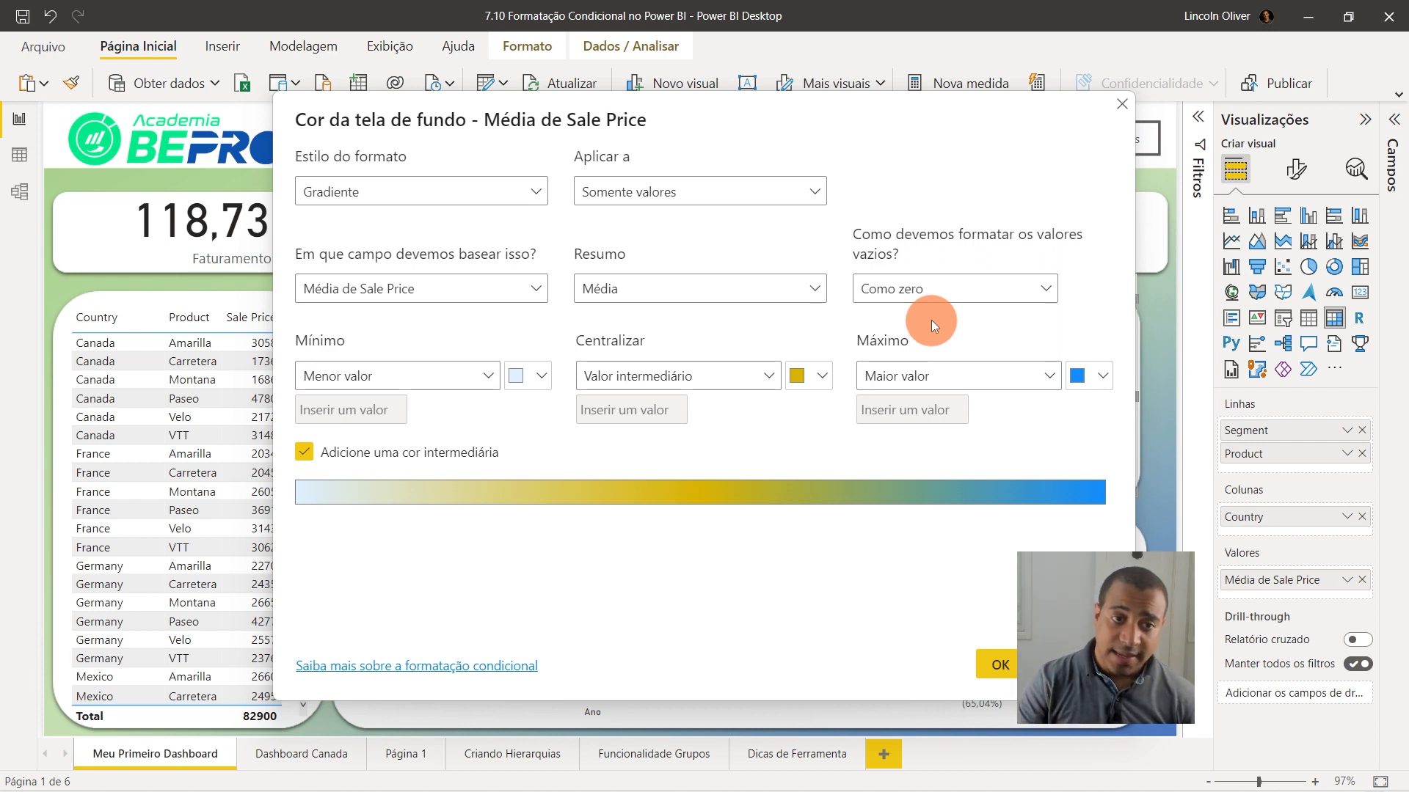
{"action": "left_click", "coordinate": [409, 194]}
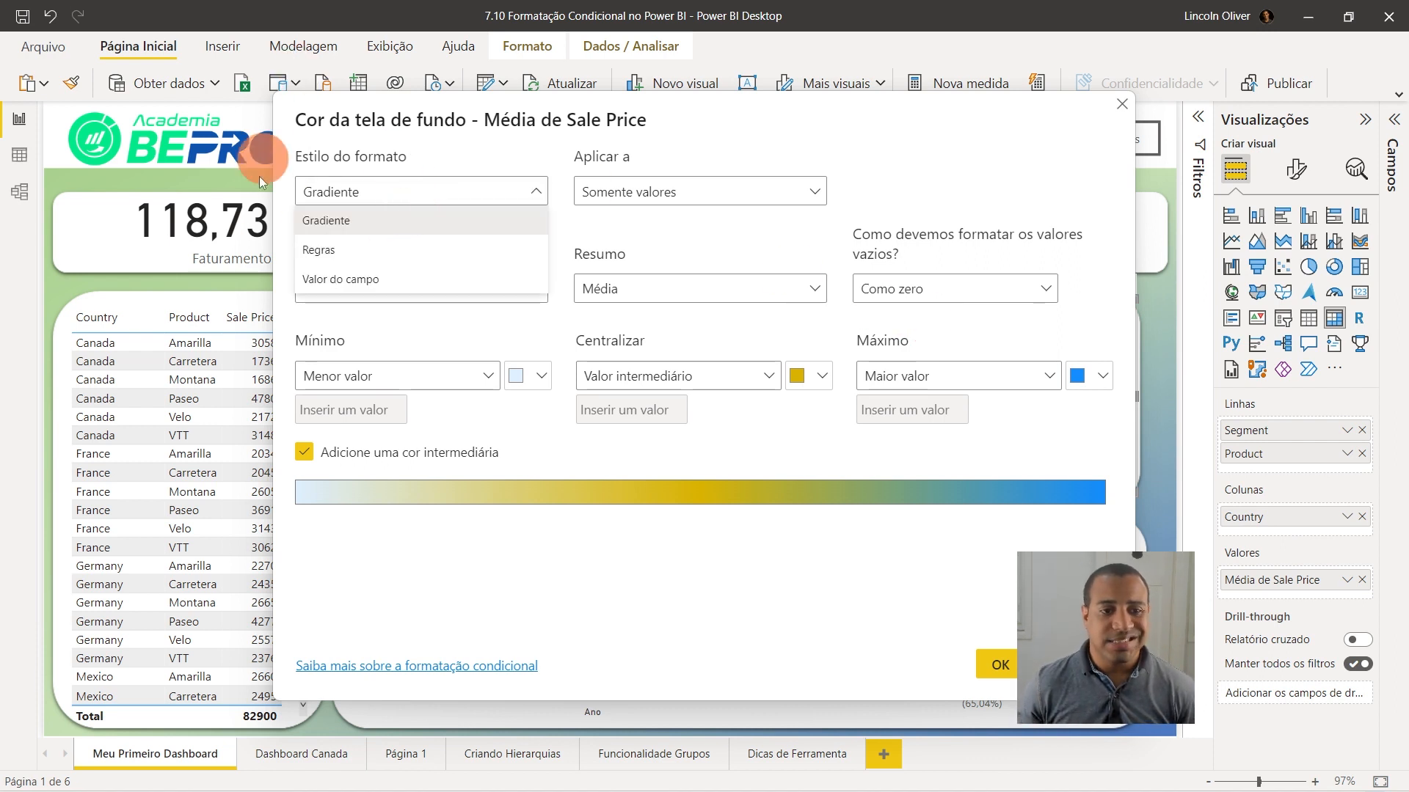
{"action": "left_click", "coordinate": [342, 251]}
{"action": "mouse_move", "coordinate": [628, 102]}
{"action": "left_mouse_down"}
{"action": "mouse_move", "coordinate": [598, 150]}
{"action": "mouse_move", "coordinate": [639, 82]}
{"action": "left_mouse_up"}
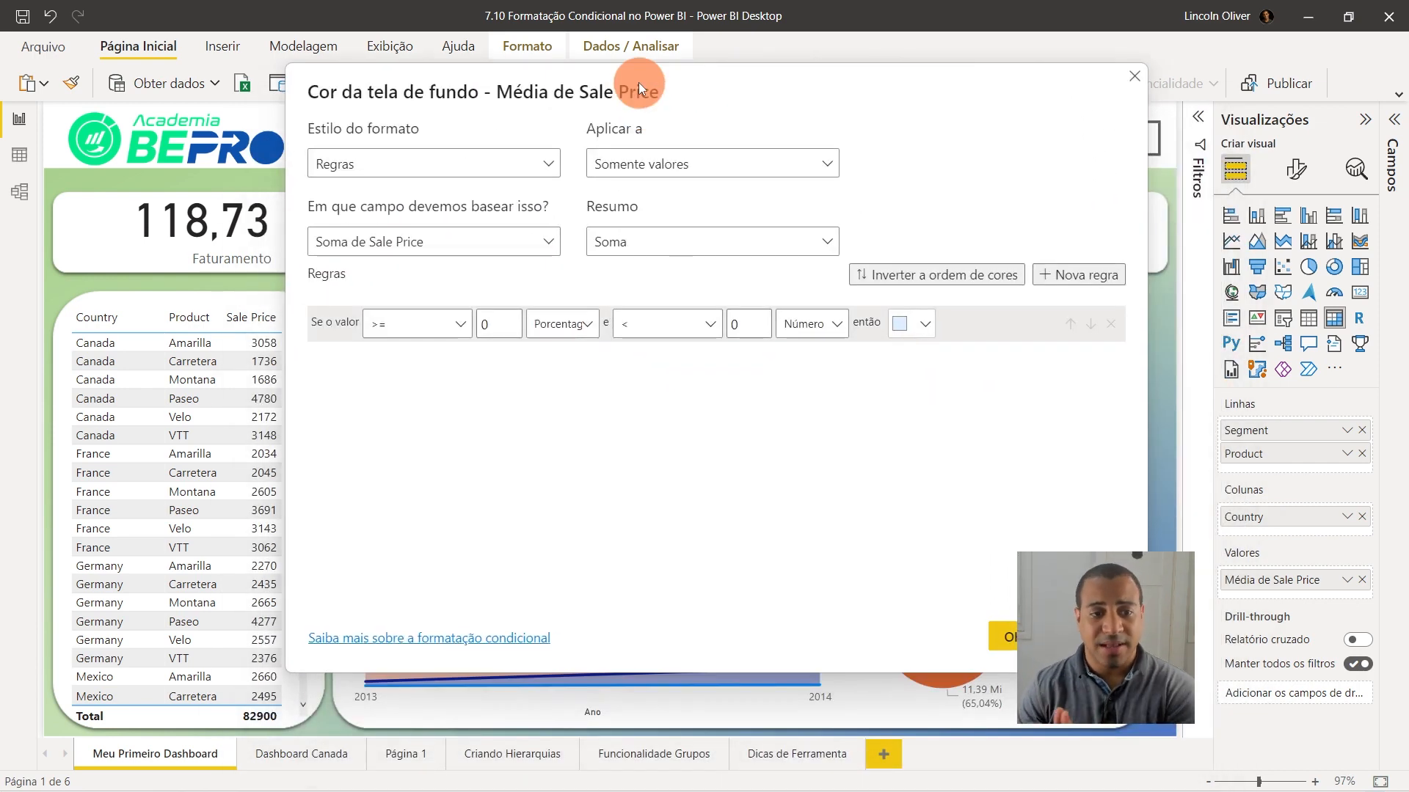
Examine the base fields, summary functions and value or total choices for the rules, plus the number or percentage options of the first rule.
{"action": "left_click", "coordinate": [470, 243]}
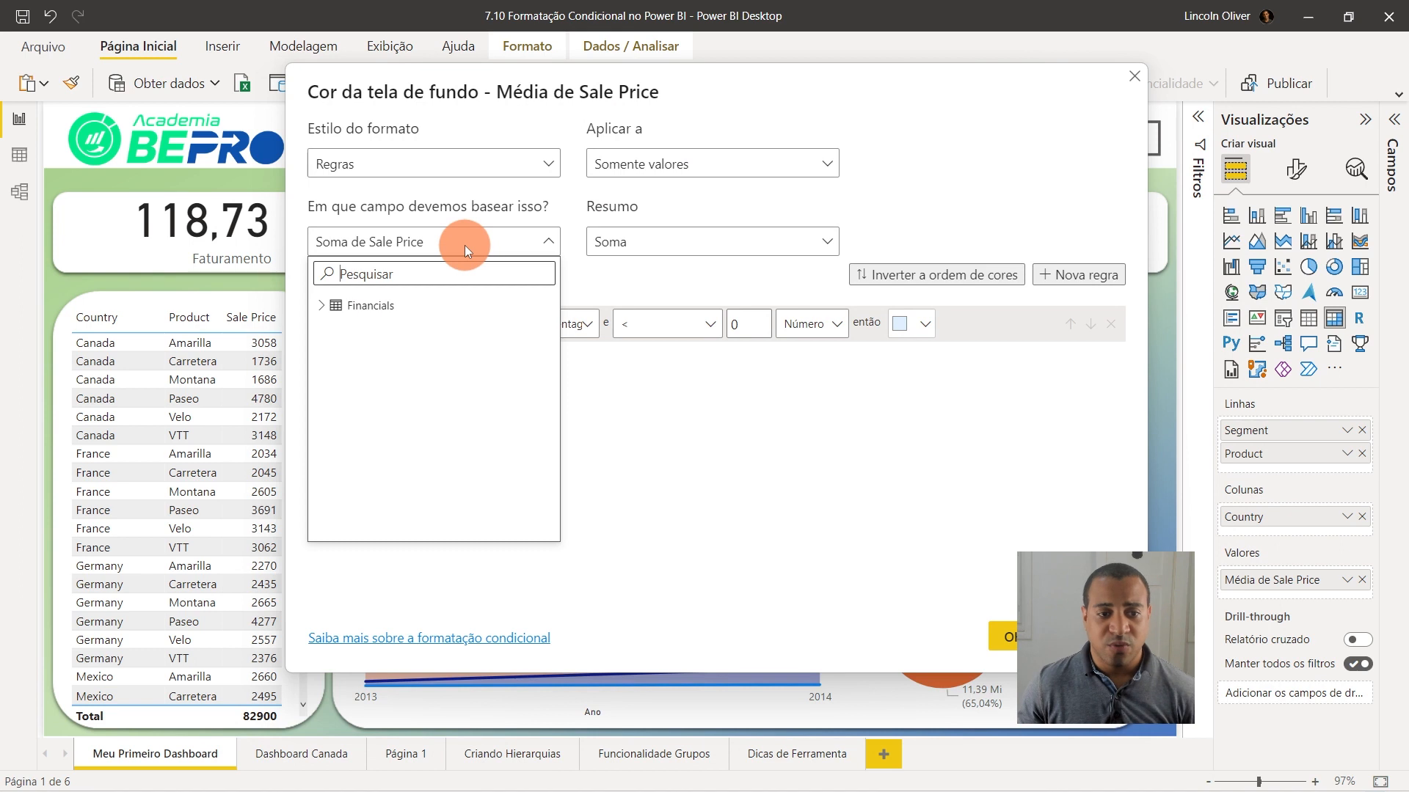
{"action": "left_click", "coordinate": [322, 304]}
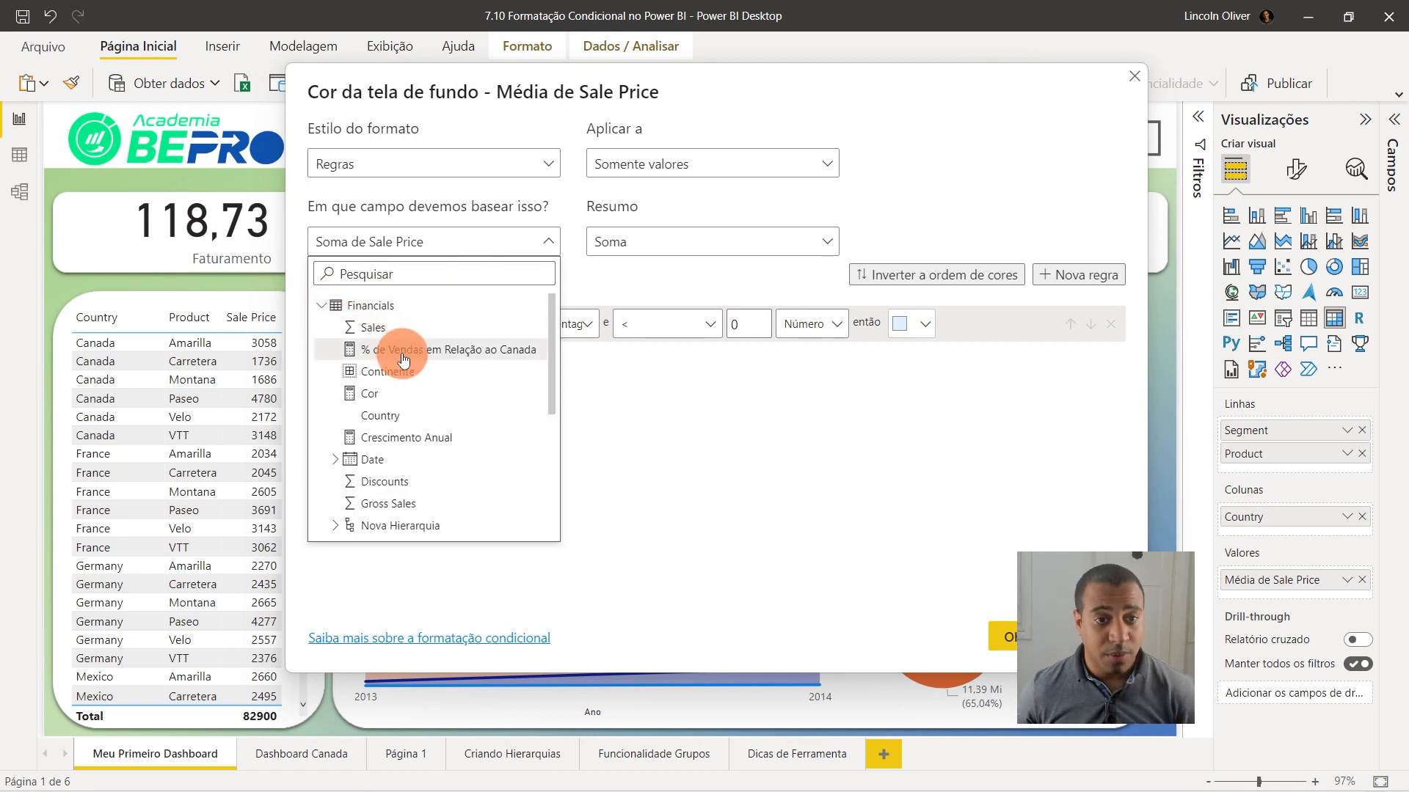
{"action": "left_click", "coordinate": [699, 192]}
{"action": "left_click", "coordinate": [671, 253]}
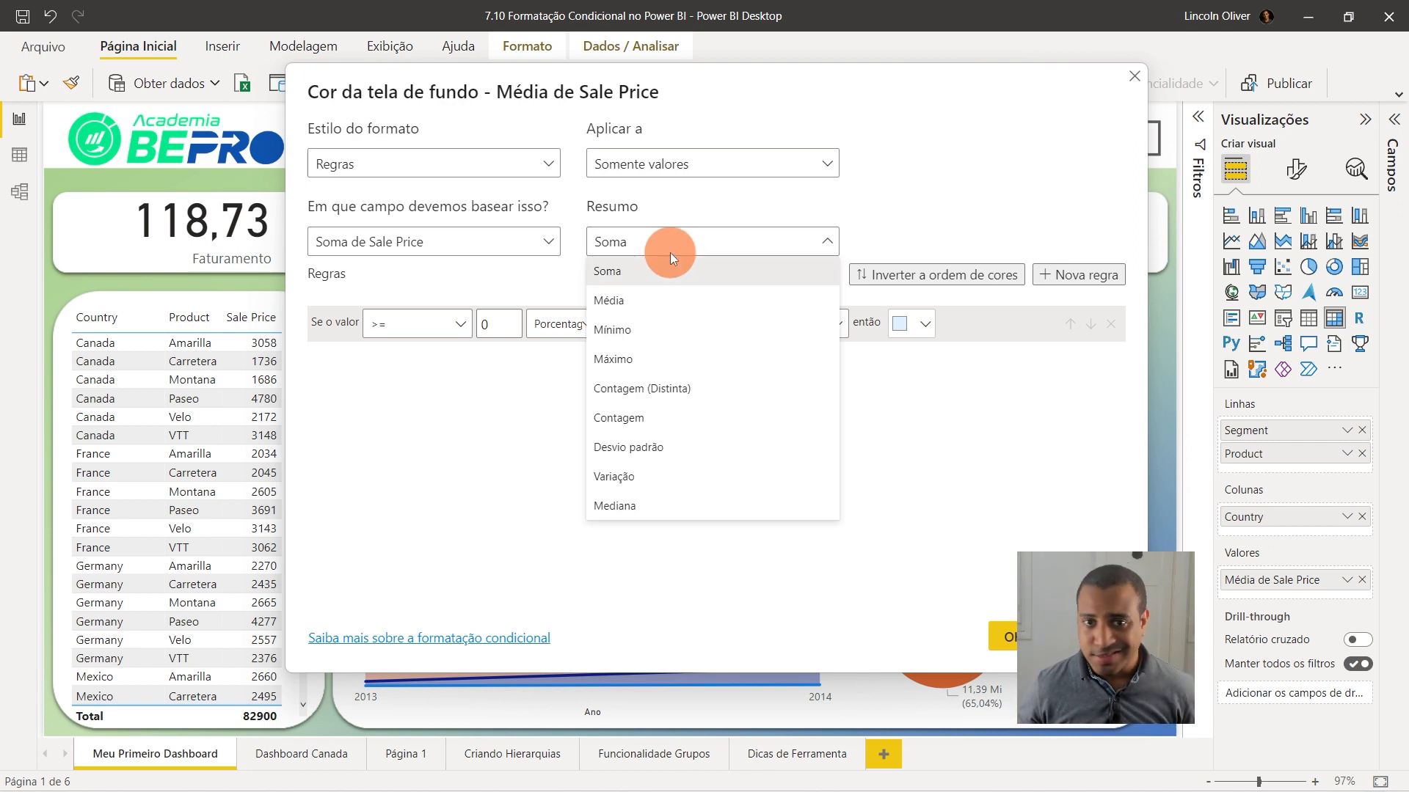
{"action": "left_click", "coordinate": [821, 158]}
{"action": "left_click", "coordinate": [819, 159]}
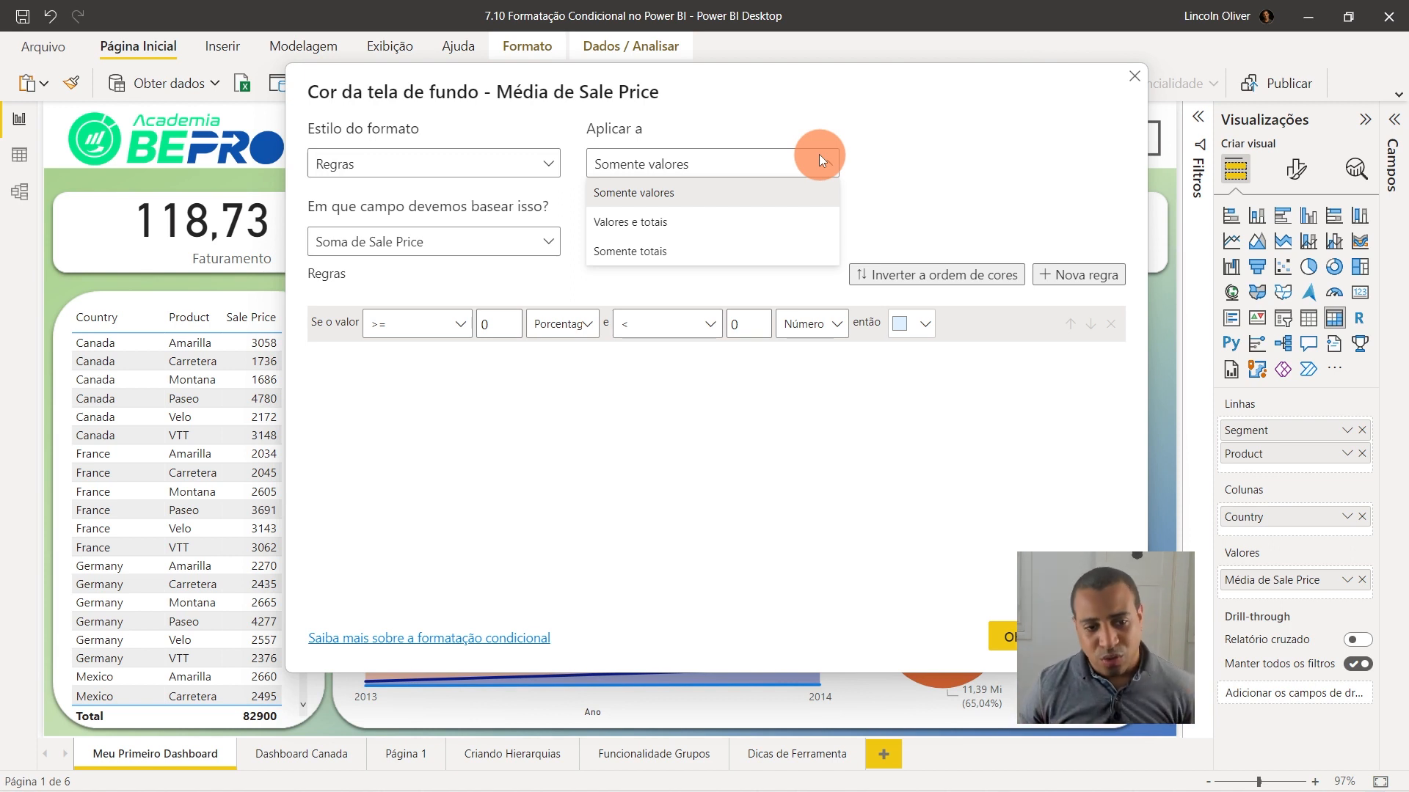
{"action": "left_click", "coordinate": [494, 420]}
{"action": "left_click", "coordinate": [584, 328]}
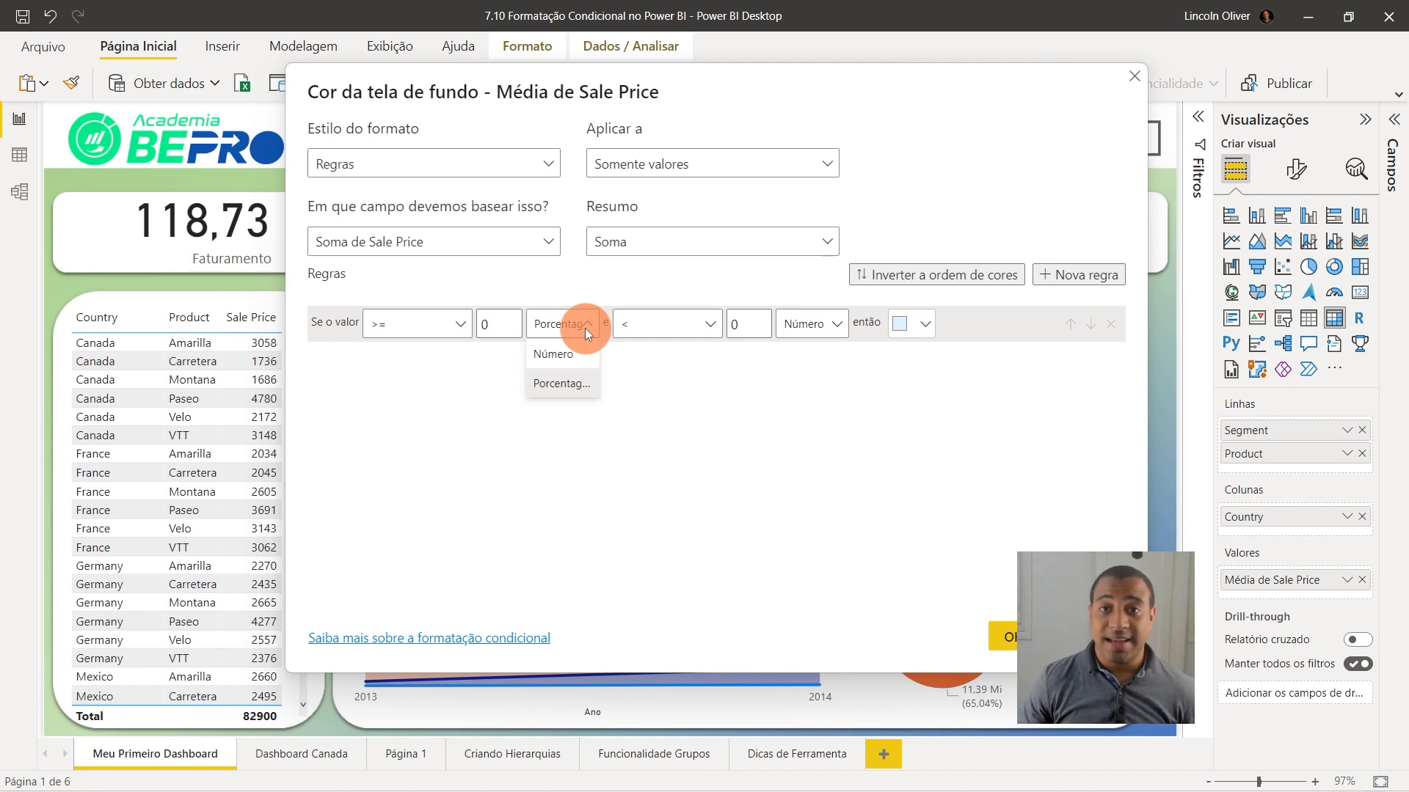
{"action": "left_click", "coordinate": [618, 400]}
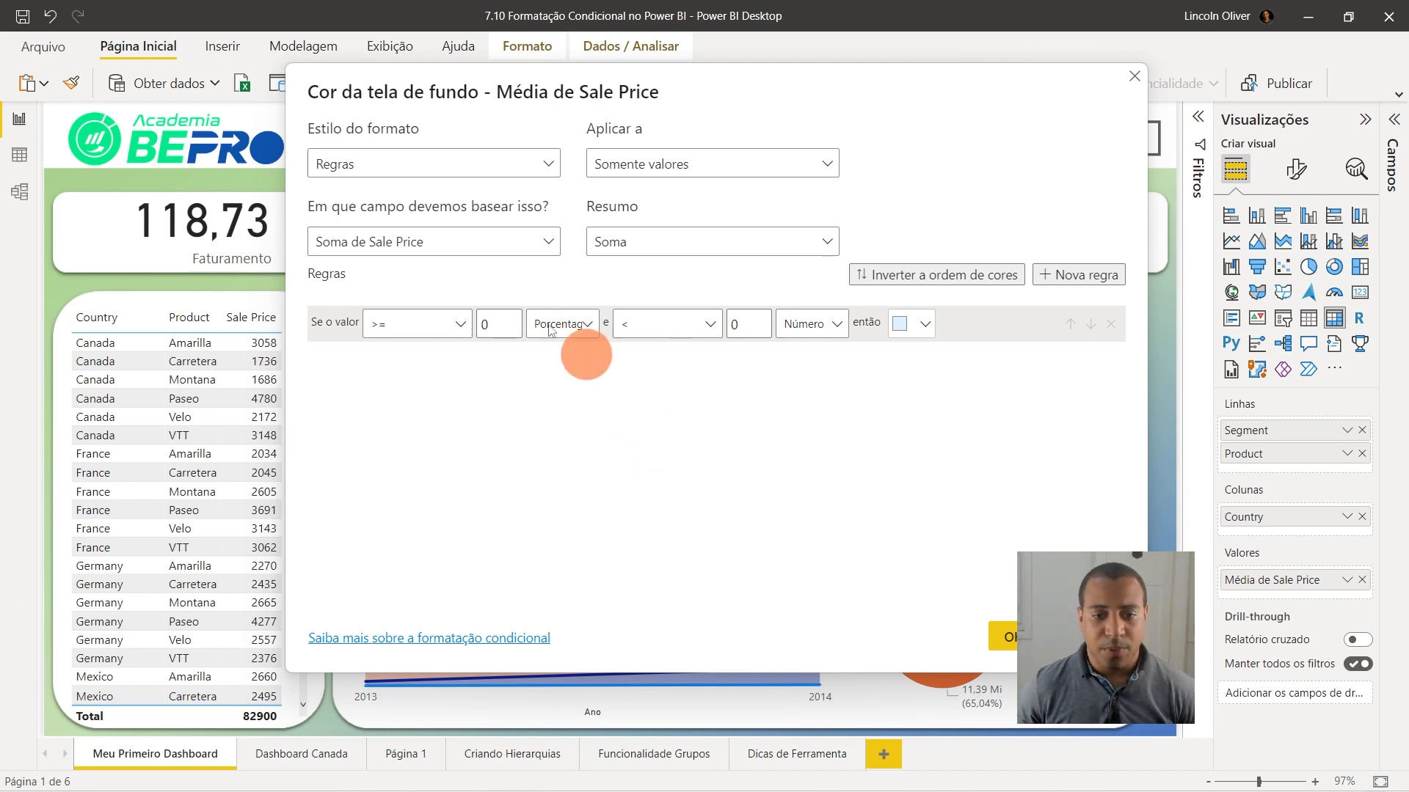
Make the first rule apply to numbers greater than or equal to 100 and give it a red background.
{"action": "left_click", "coordinate": [567, 321]}
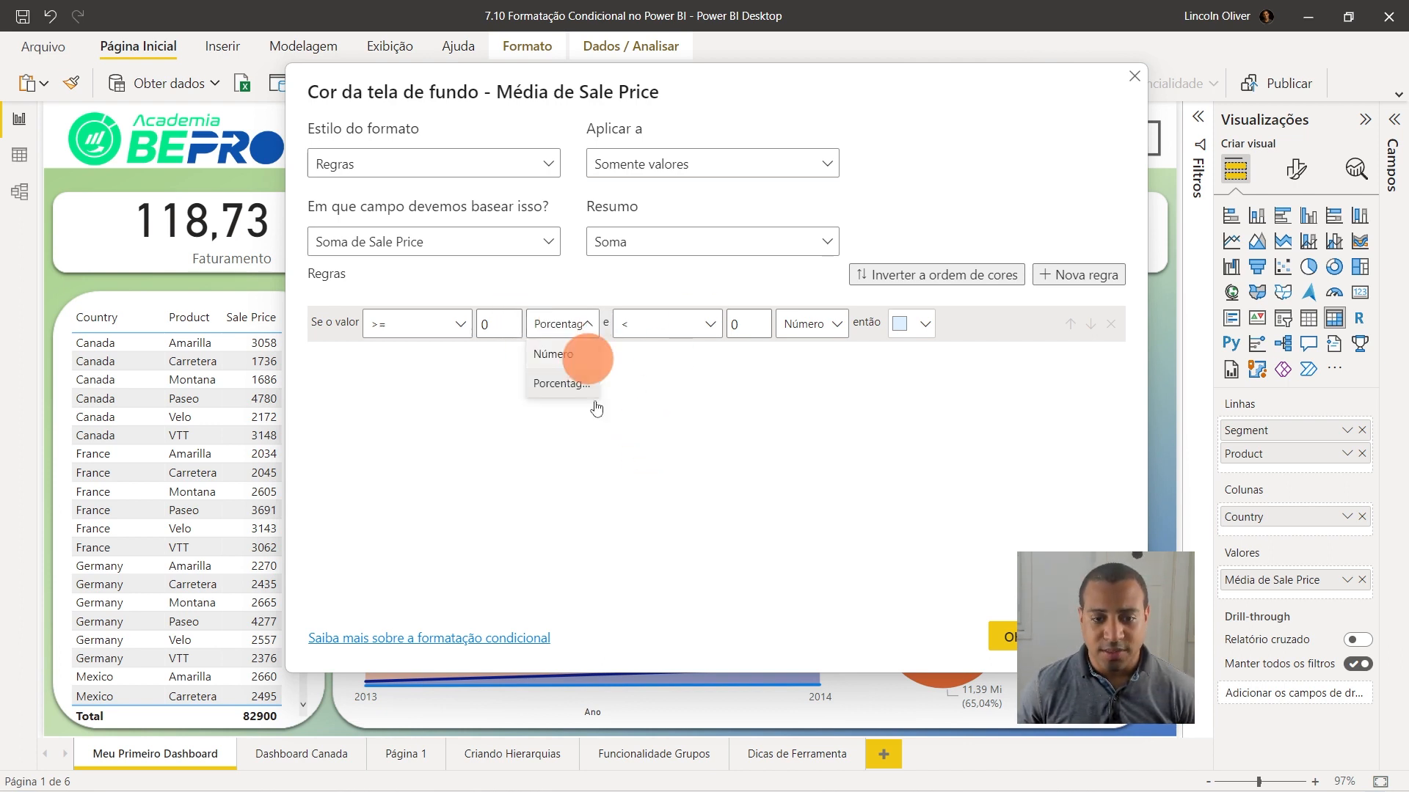
{"action": "left_click", "coordinate": [578, 355]}
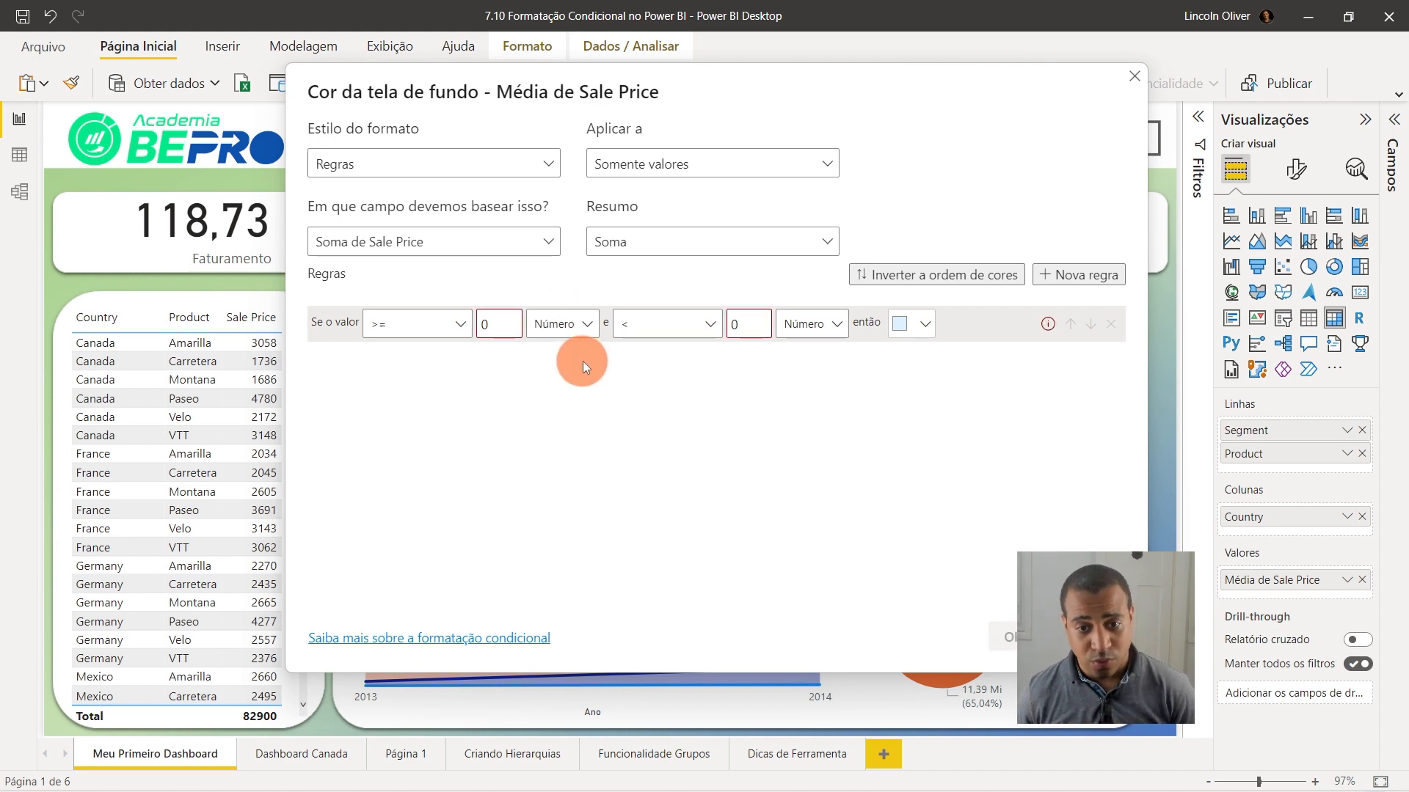
{"action": "left_click", "coordinate": [384, 323]}
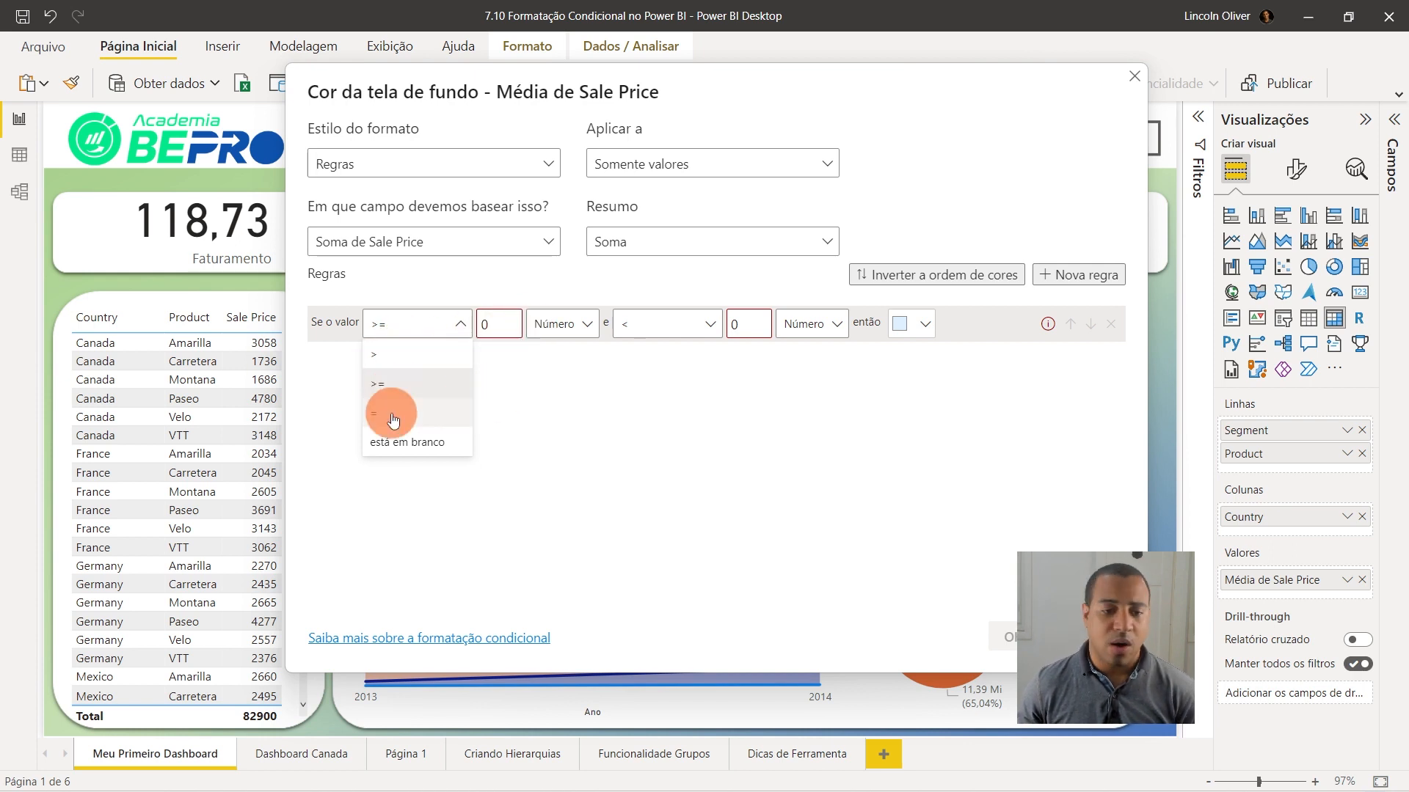
{"action": "left_click", "coordinate": [503, 323]}
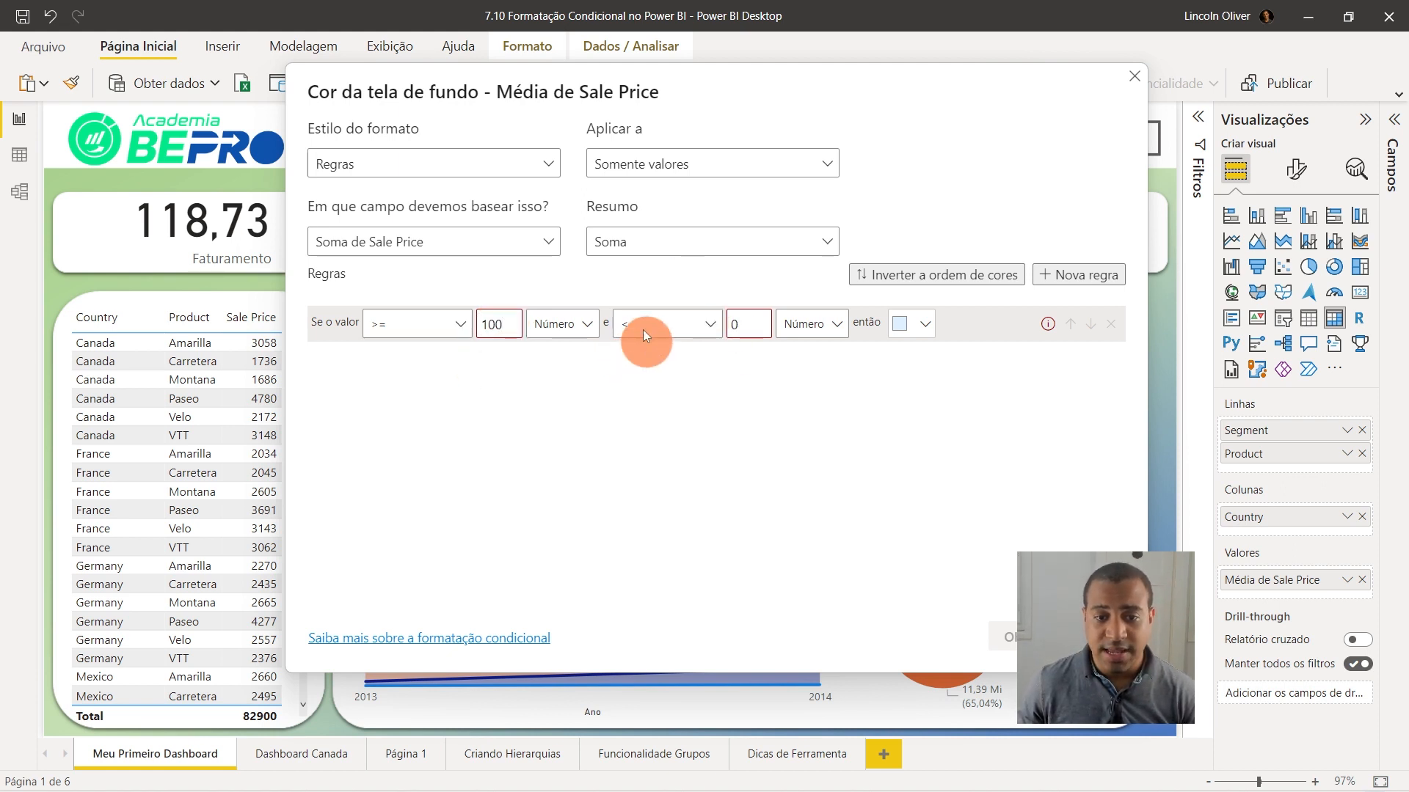
{"action": "left_click", "coordinate": [927, 324]}
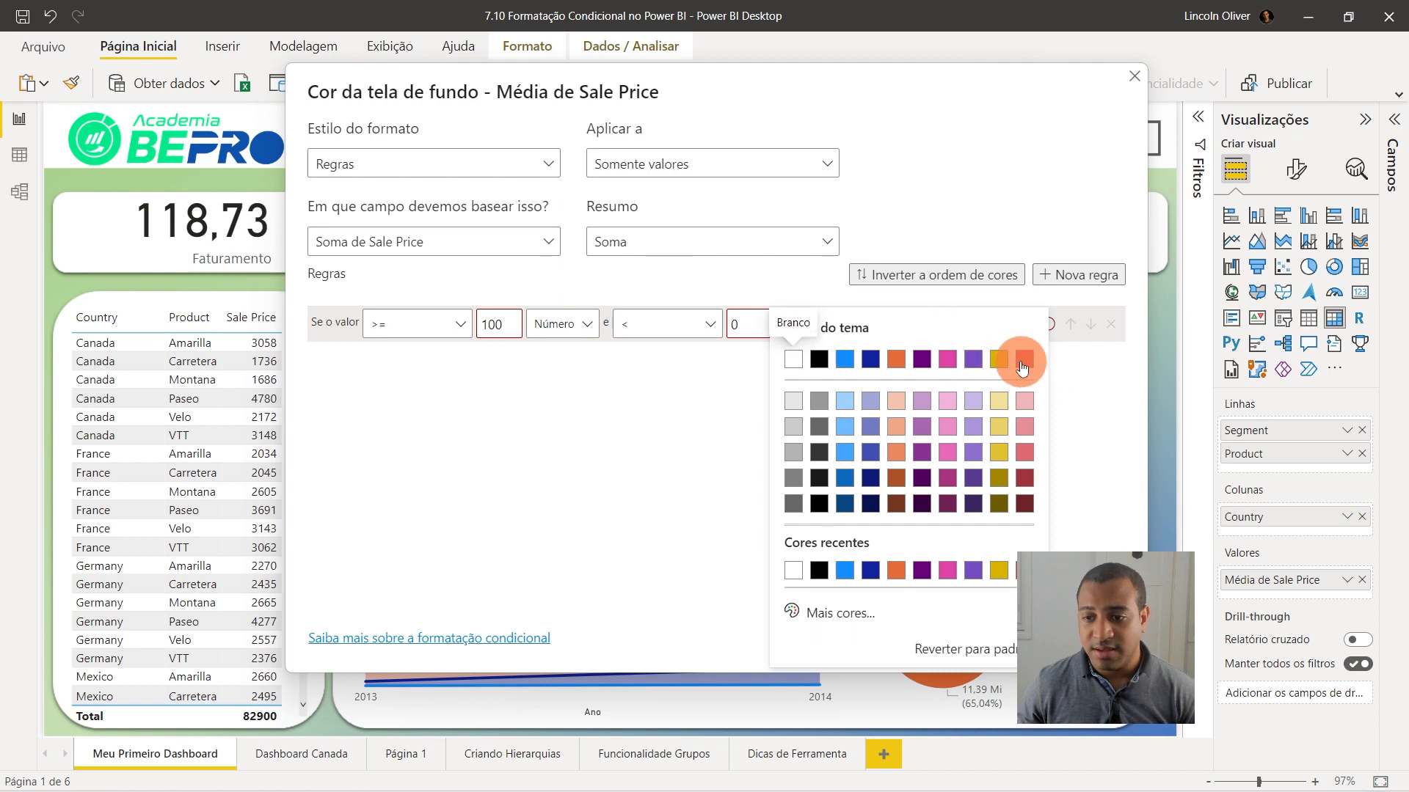
{"action": "left_click", "coordinate": [1022, 359]}
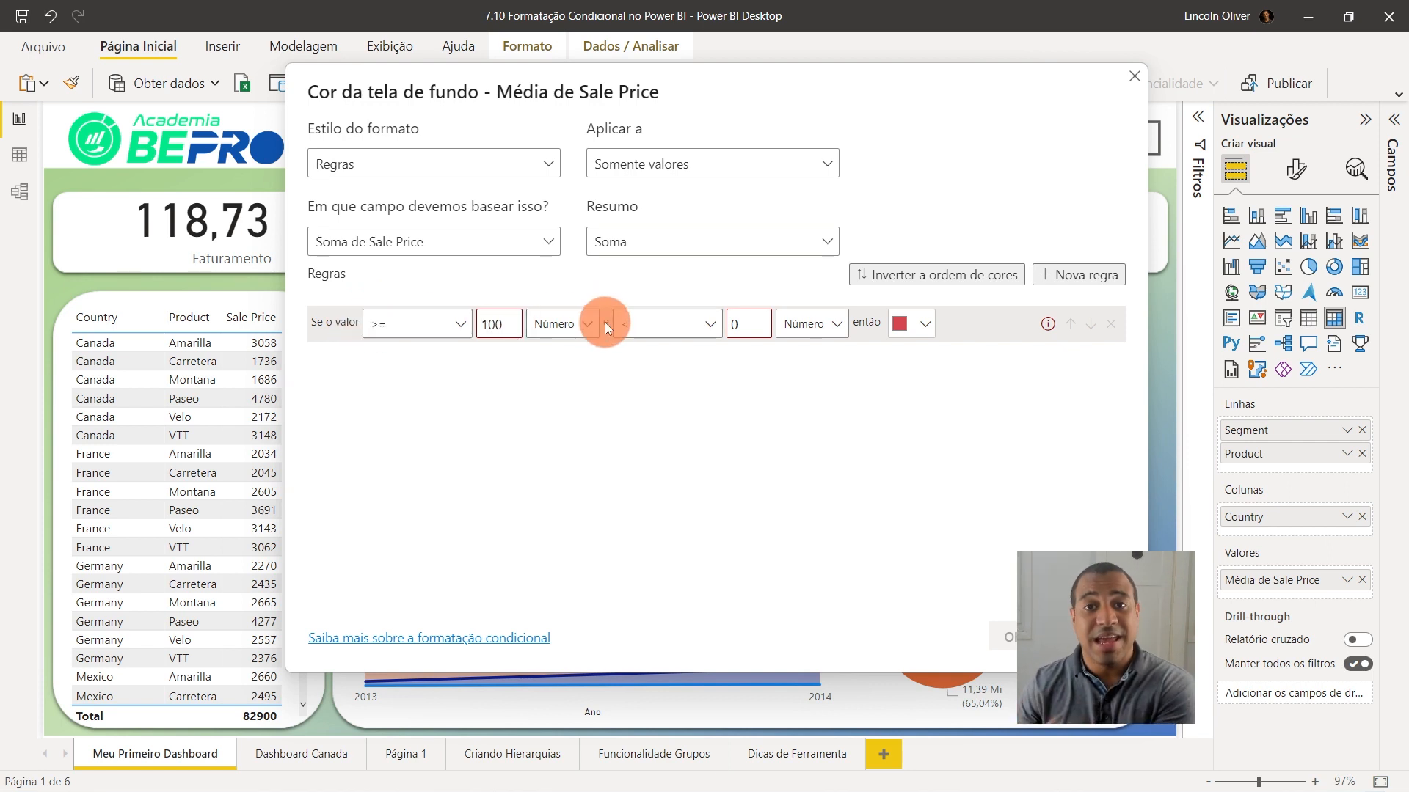
Clear the upper limit of the red rule so it extends to Máx.
{"action": "double_click", "coordinate": [753, 328]}
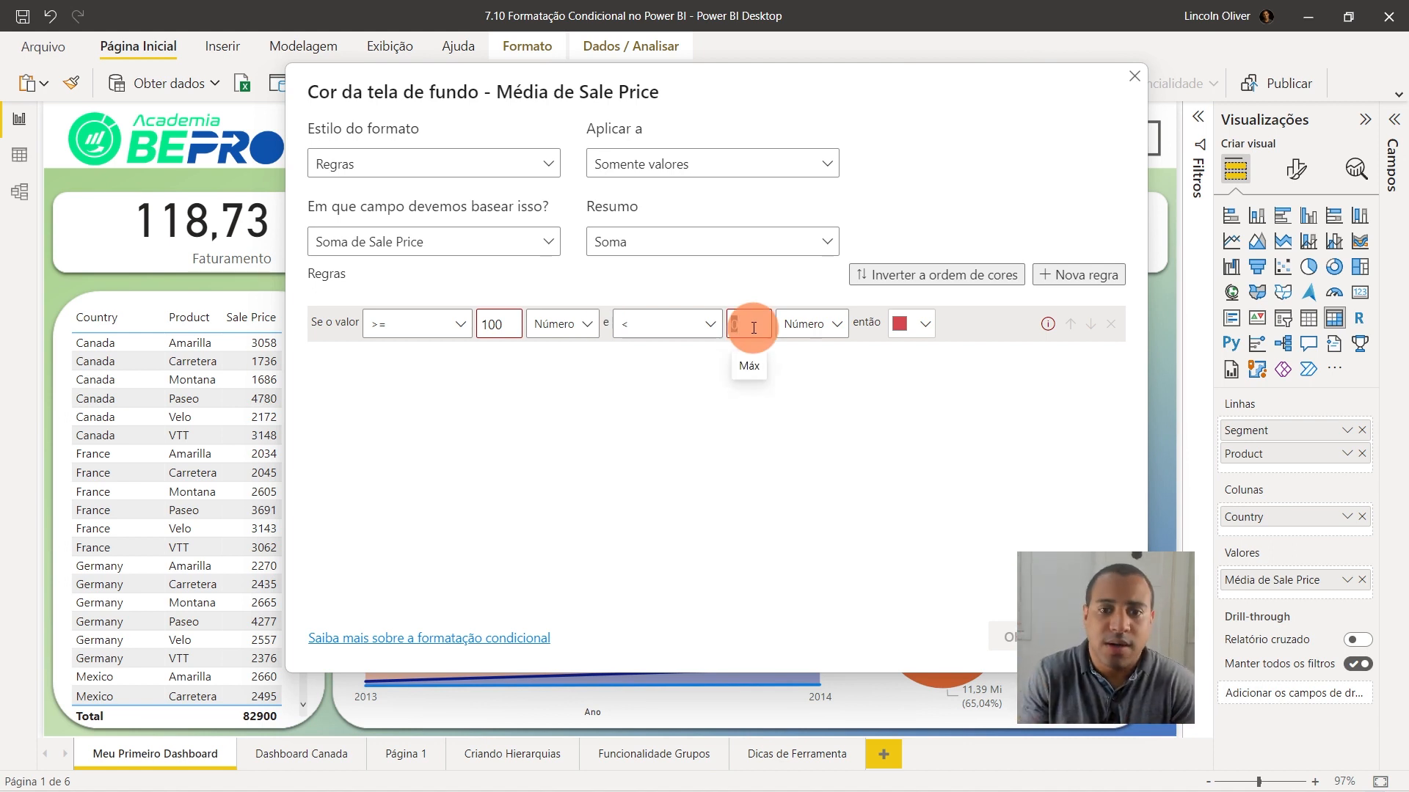
{"action": "left_click", "coordinate": [757, 324]}
{"action": "key", "text": "BackSpace"}
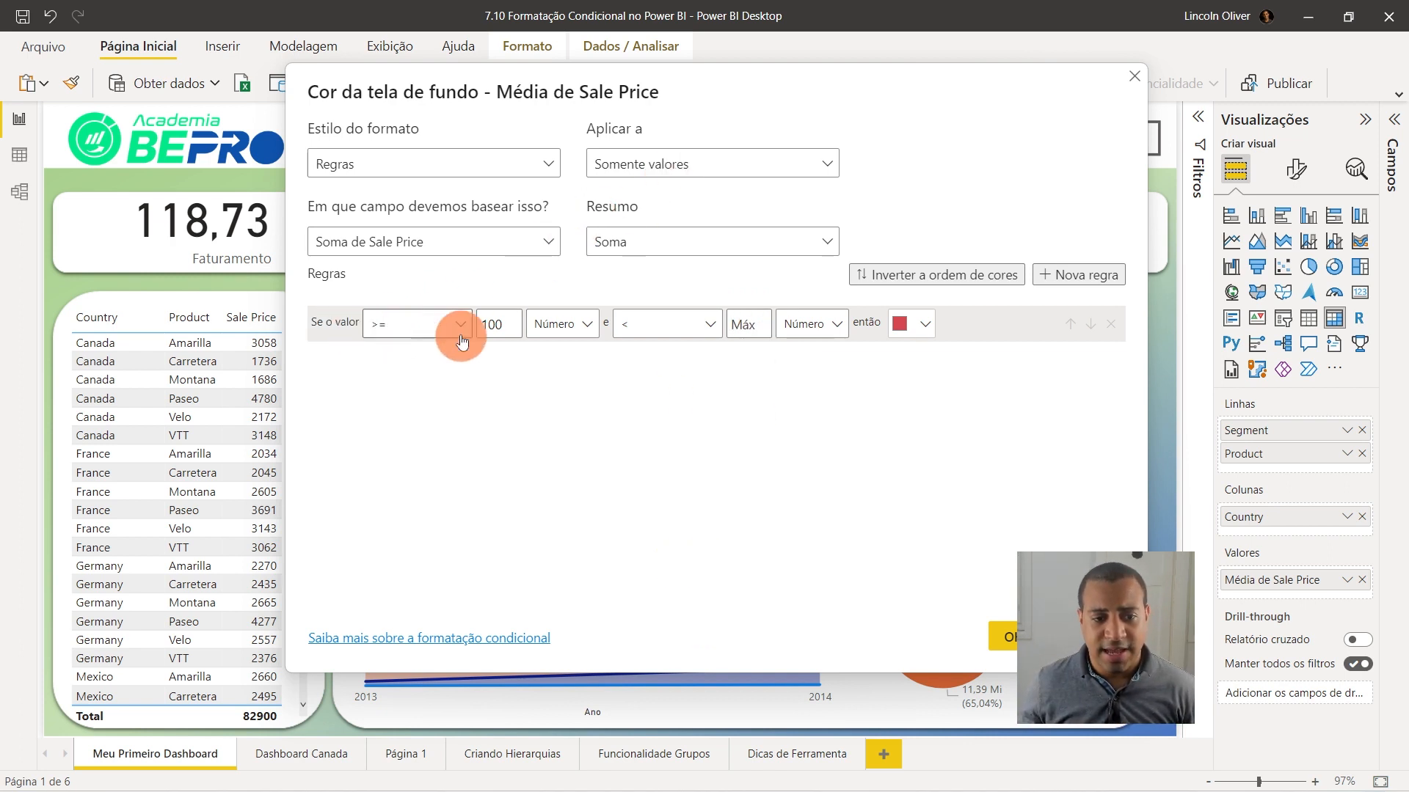
{"action": "left_click", "coordinate": [756, 323]}
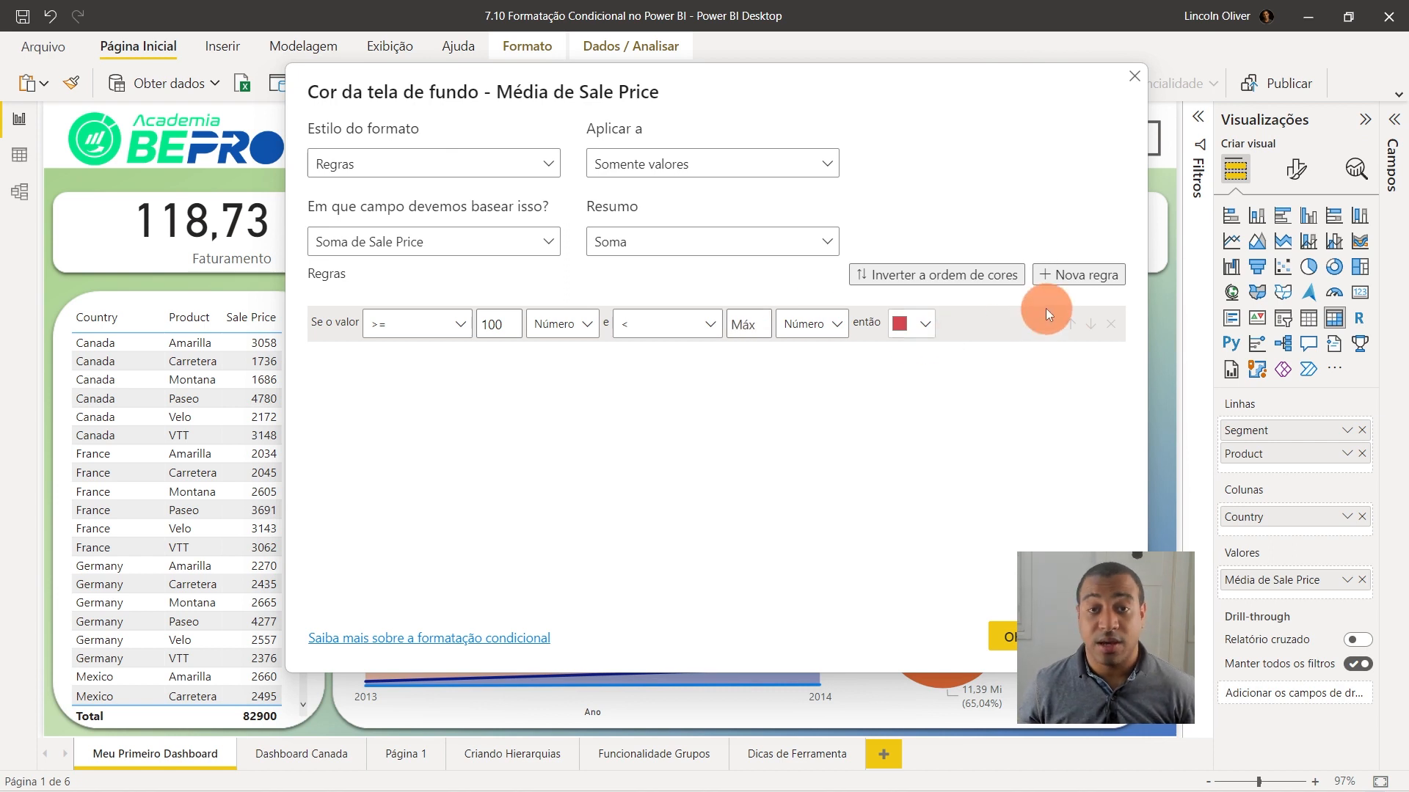
Add a second rule using Número that covers values from Mín to below 100.
{"action": "left_click", "coordinate": [1103, 281]}
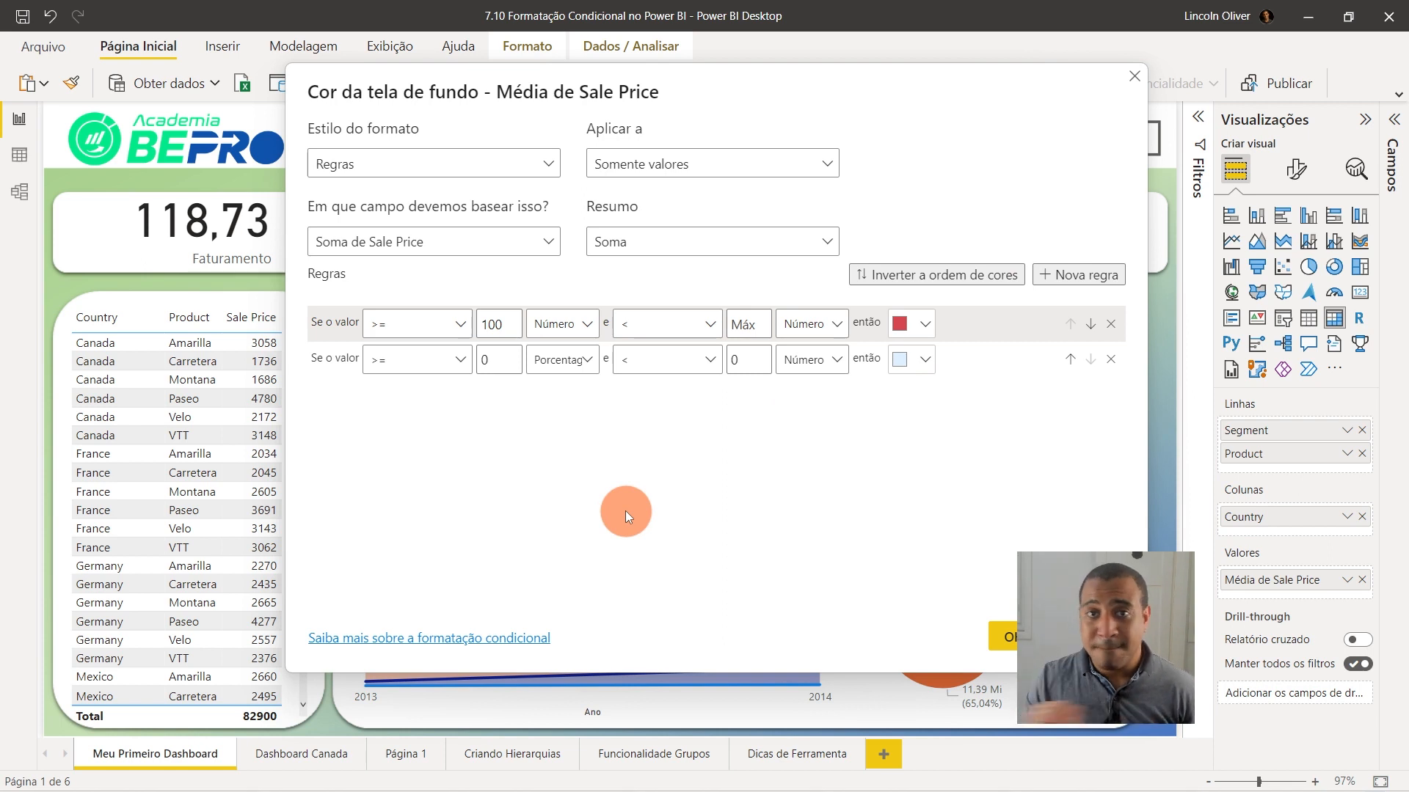
{"action": "left_click", "coordinate": [571, 377]}
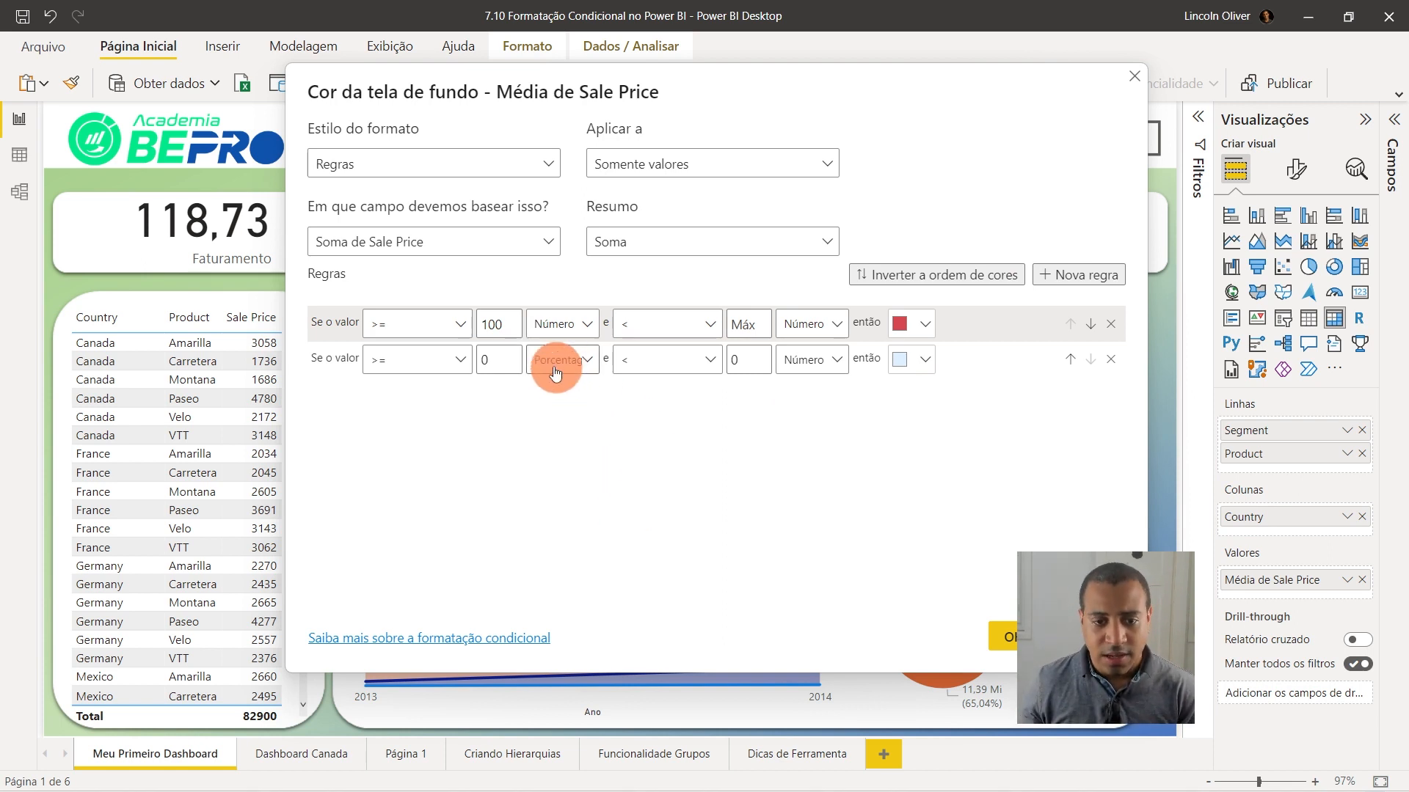
{"action": "left_click", "coordinate": [561, 408]}
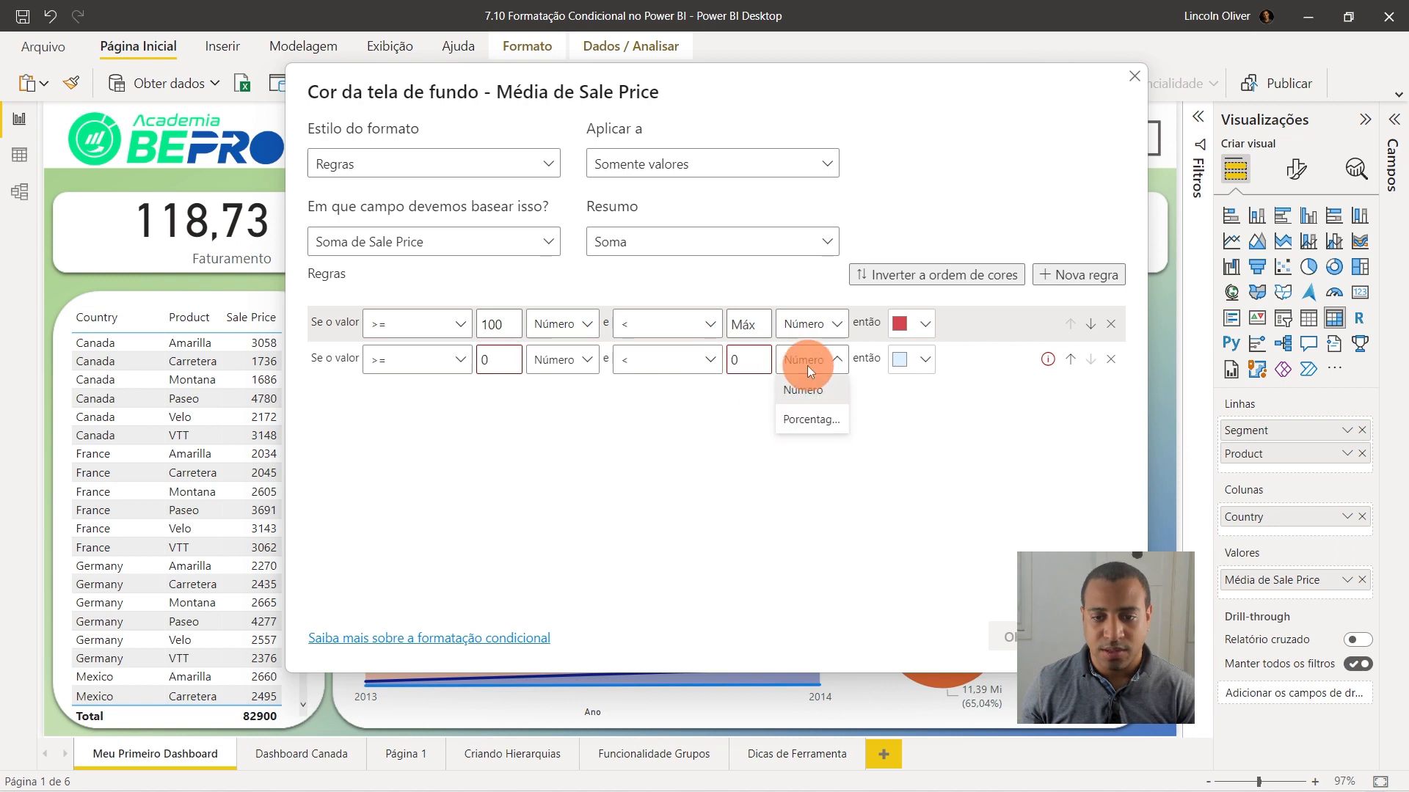
{"action": "double_click", "coordinate": [748, 362]}
{"action": "type", "text": "100"}
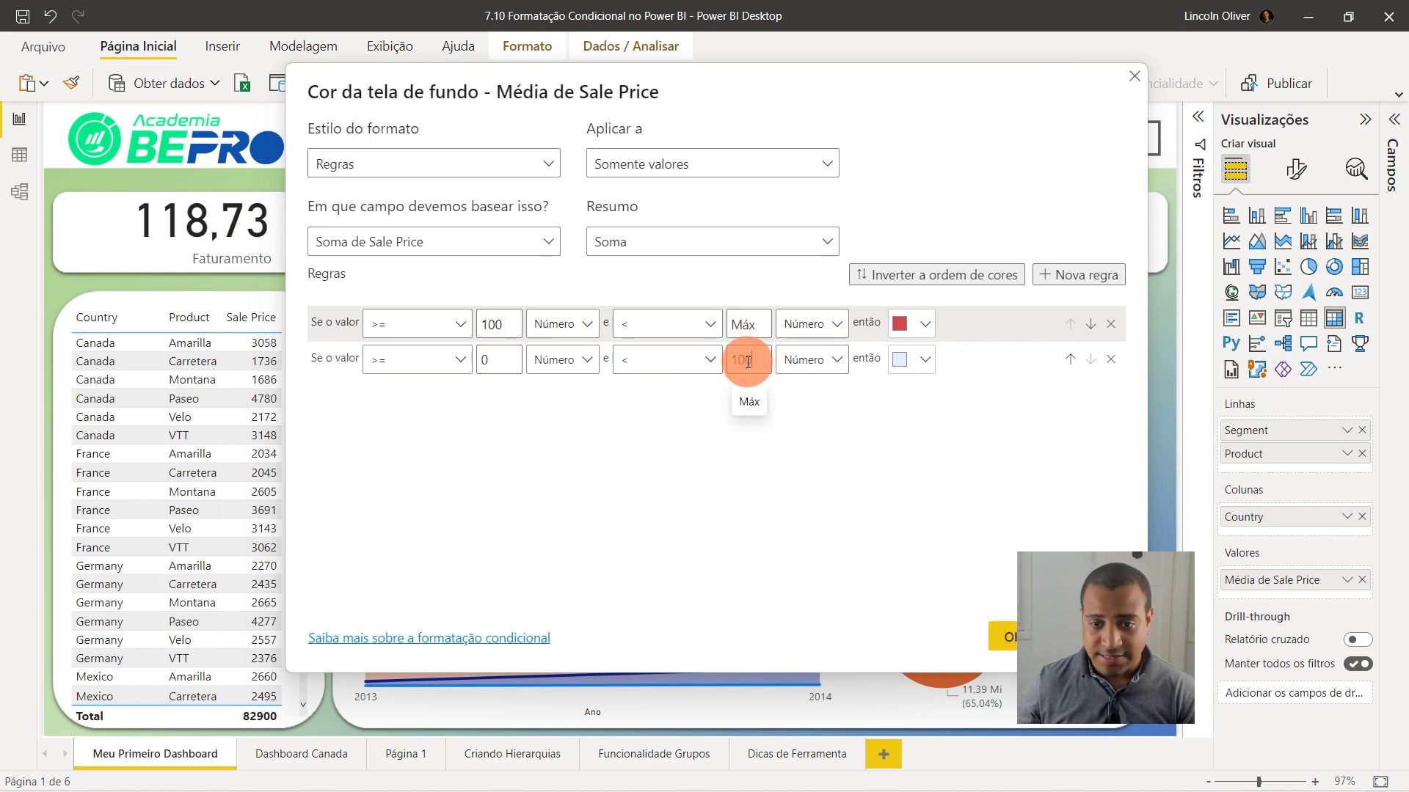
{"action": "key", "text": "BackSpace"}
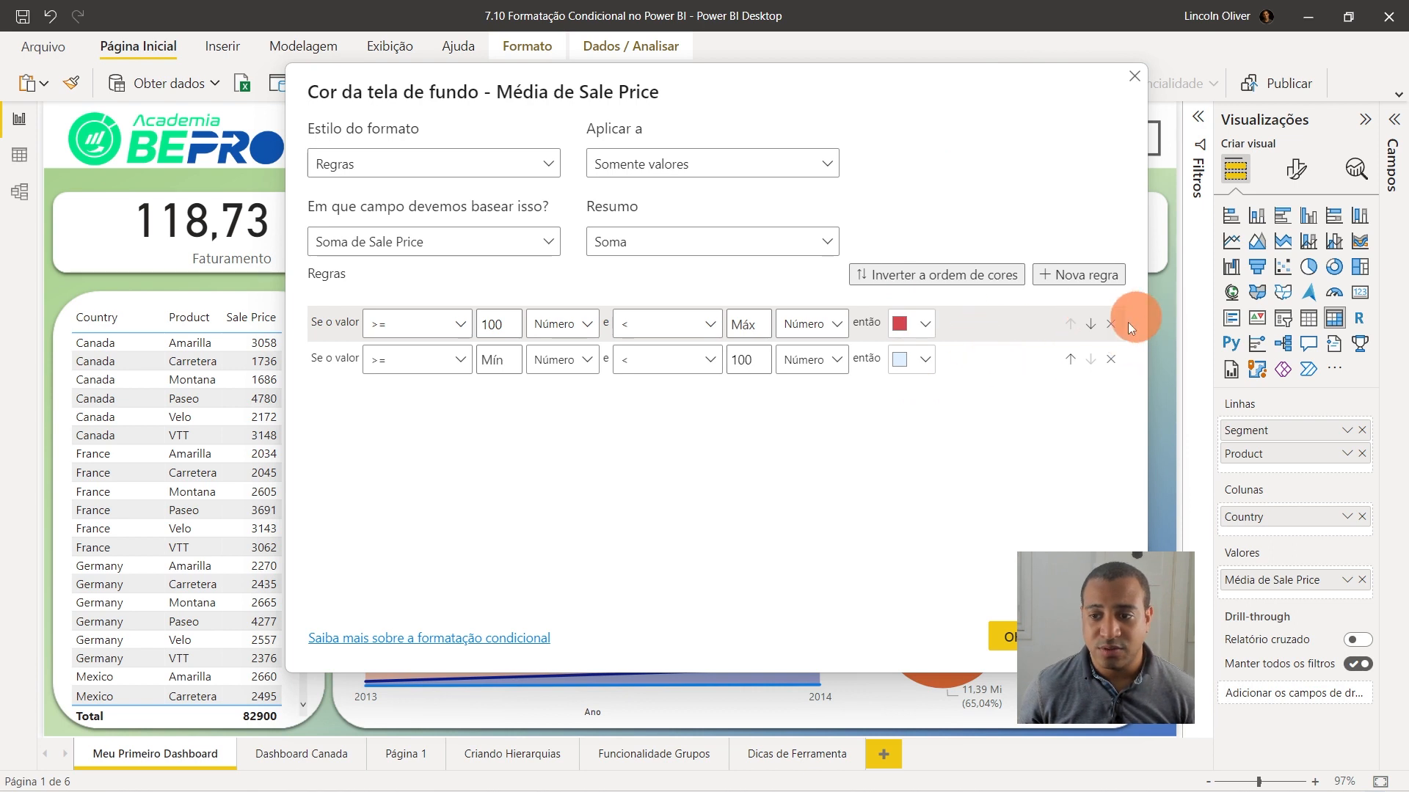
Move the Mín to 100 rule above the red rule and apply the rules to the matrix.
{"action": "left_click", "coordinate": [1074, 360]}
{"action": "left_click", "coordinate": [1091, 324]}
{"action": "left_click", "coordinate": [1073, 360]}
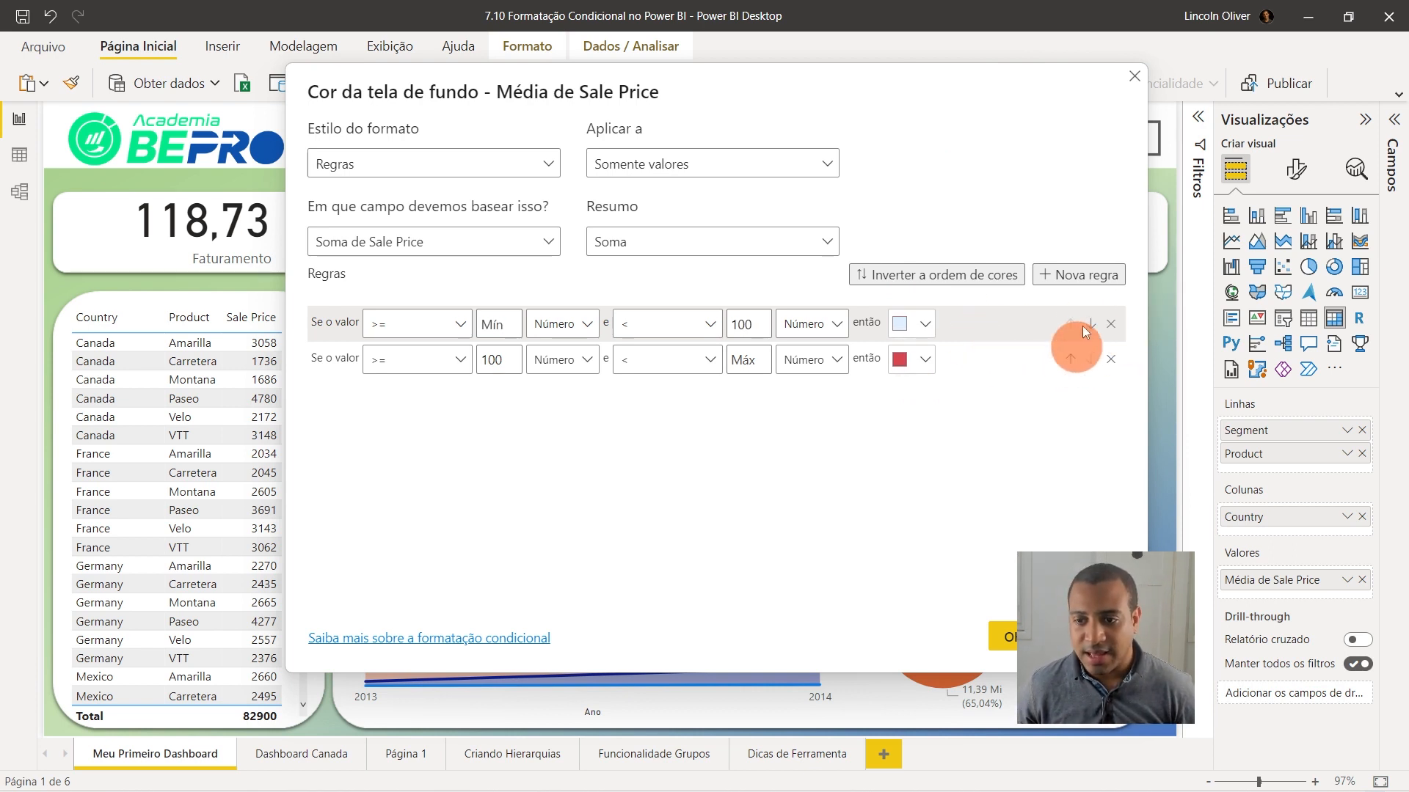
{"action": "left_click", "coordinate": [1090, 277]}
{"action": "left_click", "coordinate": [1111, 397]}
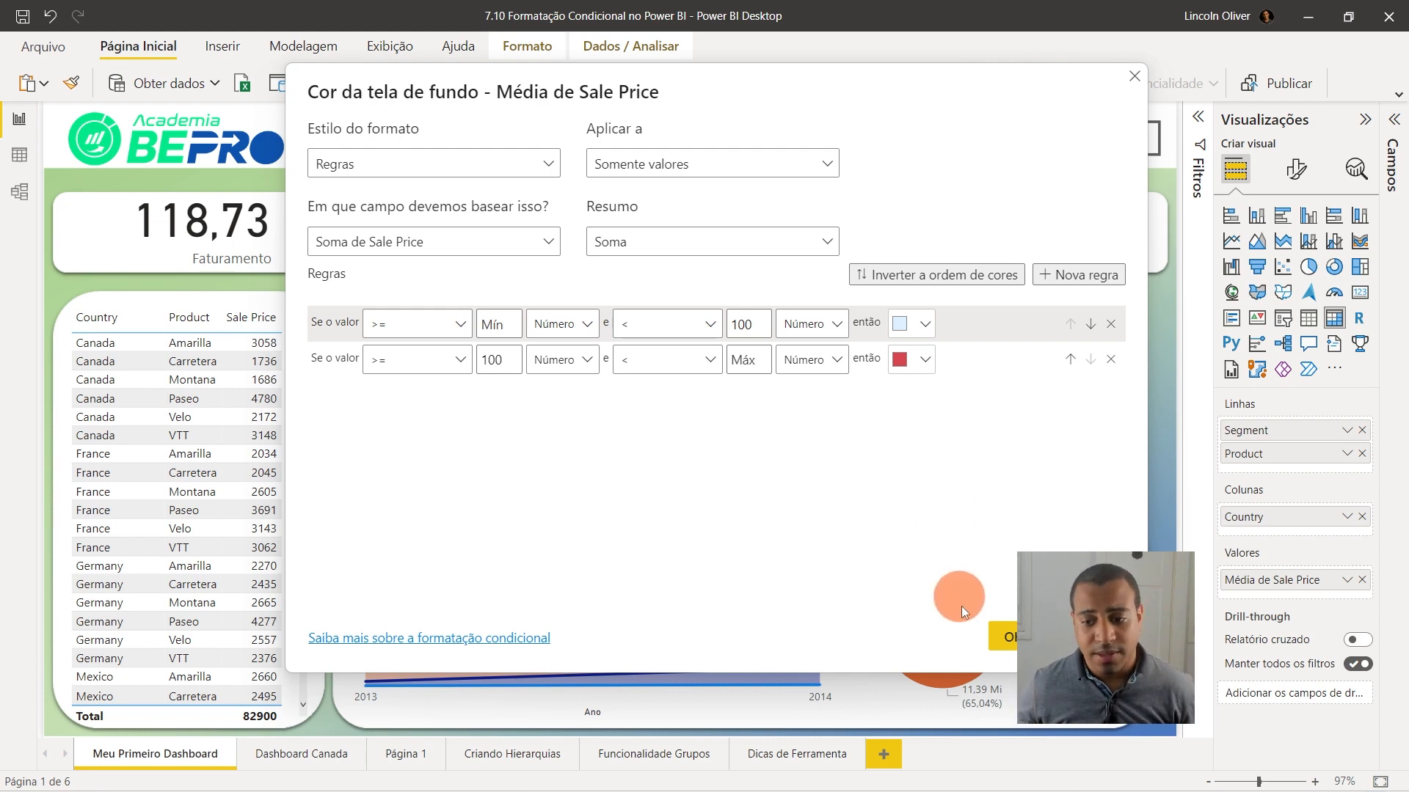
{"action": "left_click", "coordinate": [1007, 635]}
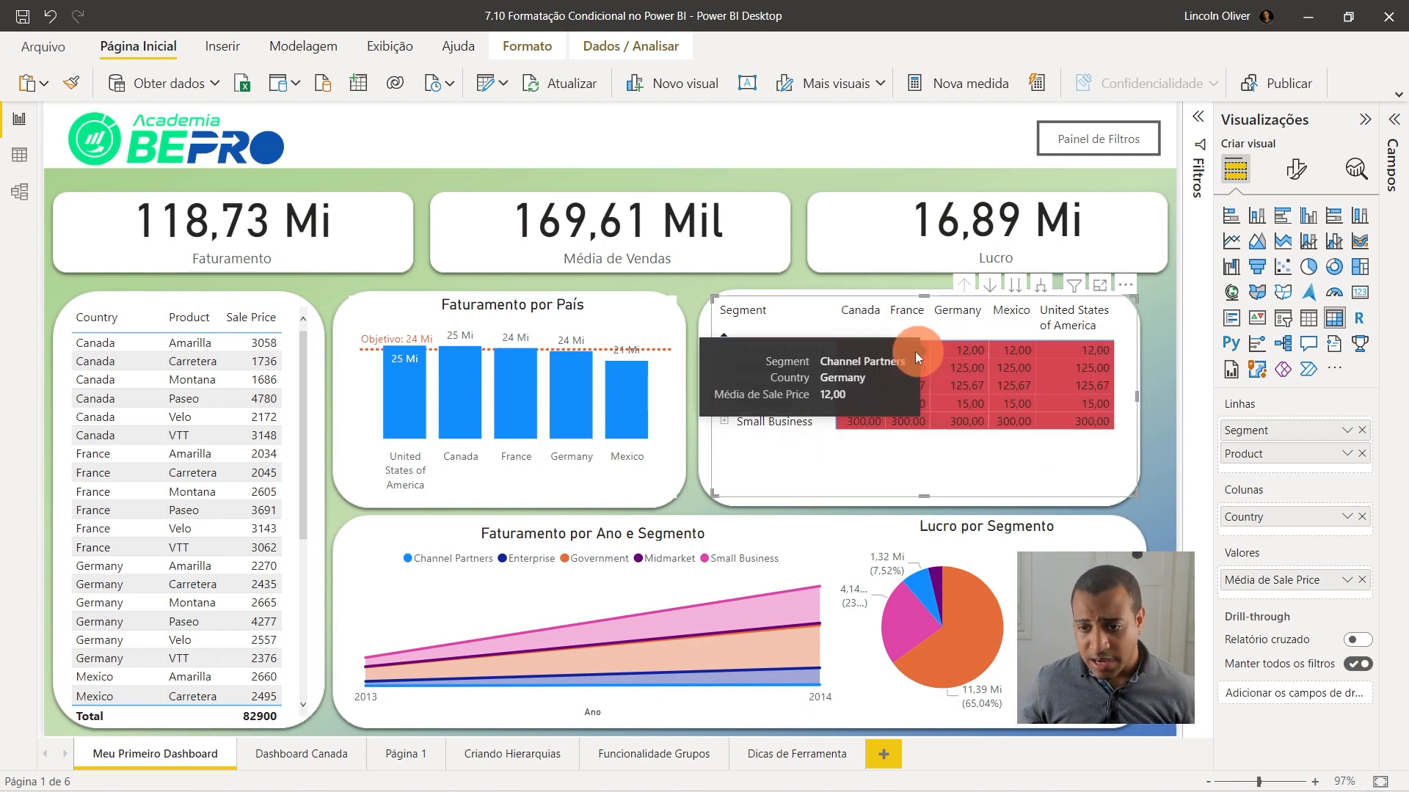
Reopen the background colour rules of Média de Sale Price, change the summary to Média and apply them.
{"action": "left_click", "coordinate": [1346, 578]}
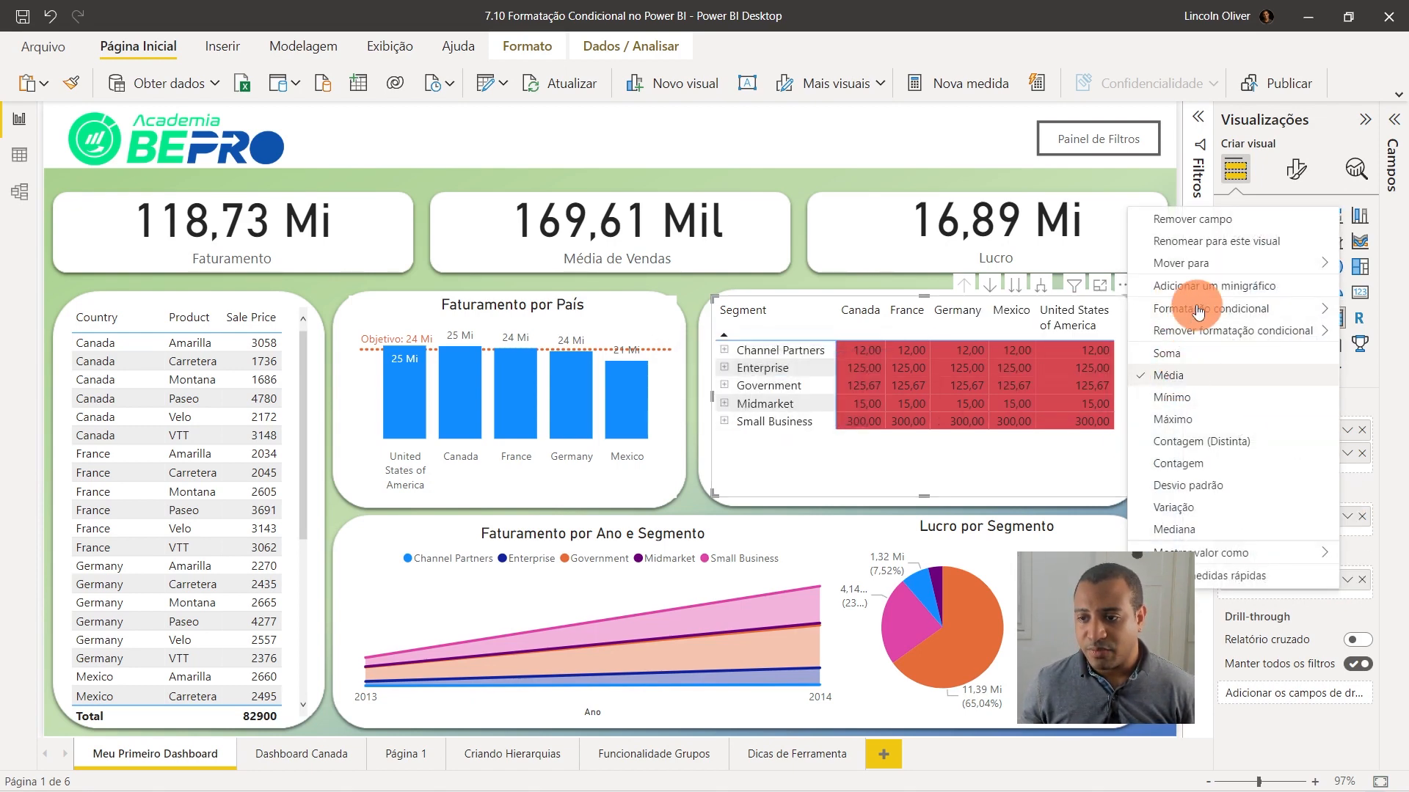
{"action": "mouse_move", "coordinate": [1198, 312]}
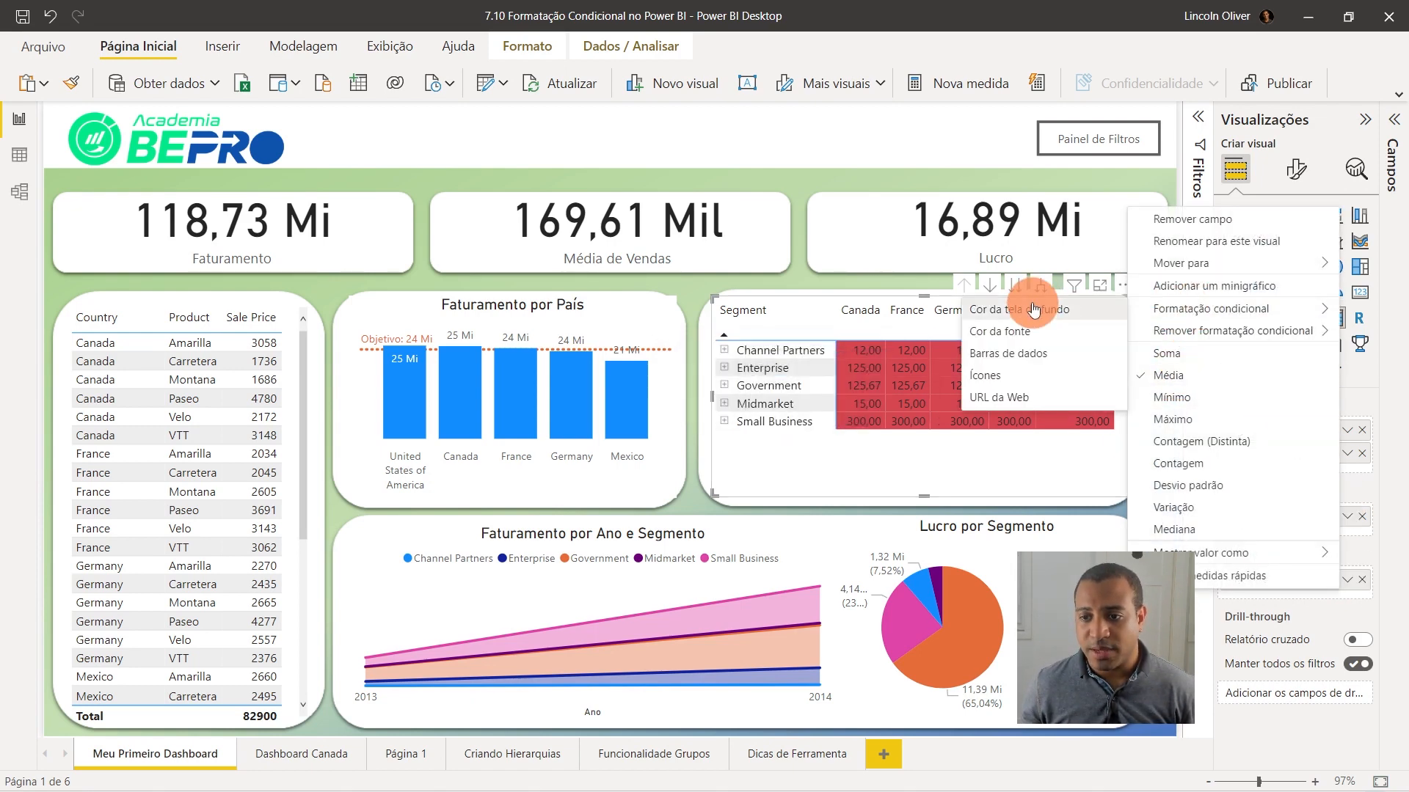
{"action": "left_click", "coordinate": [996, 293]}
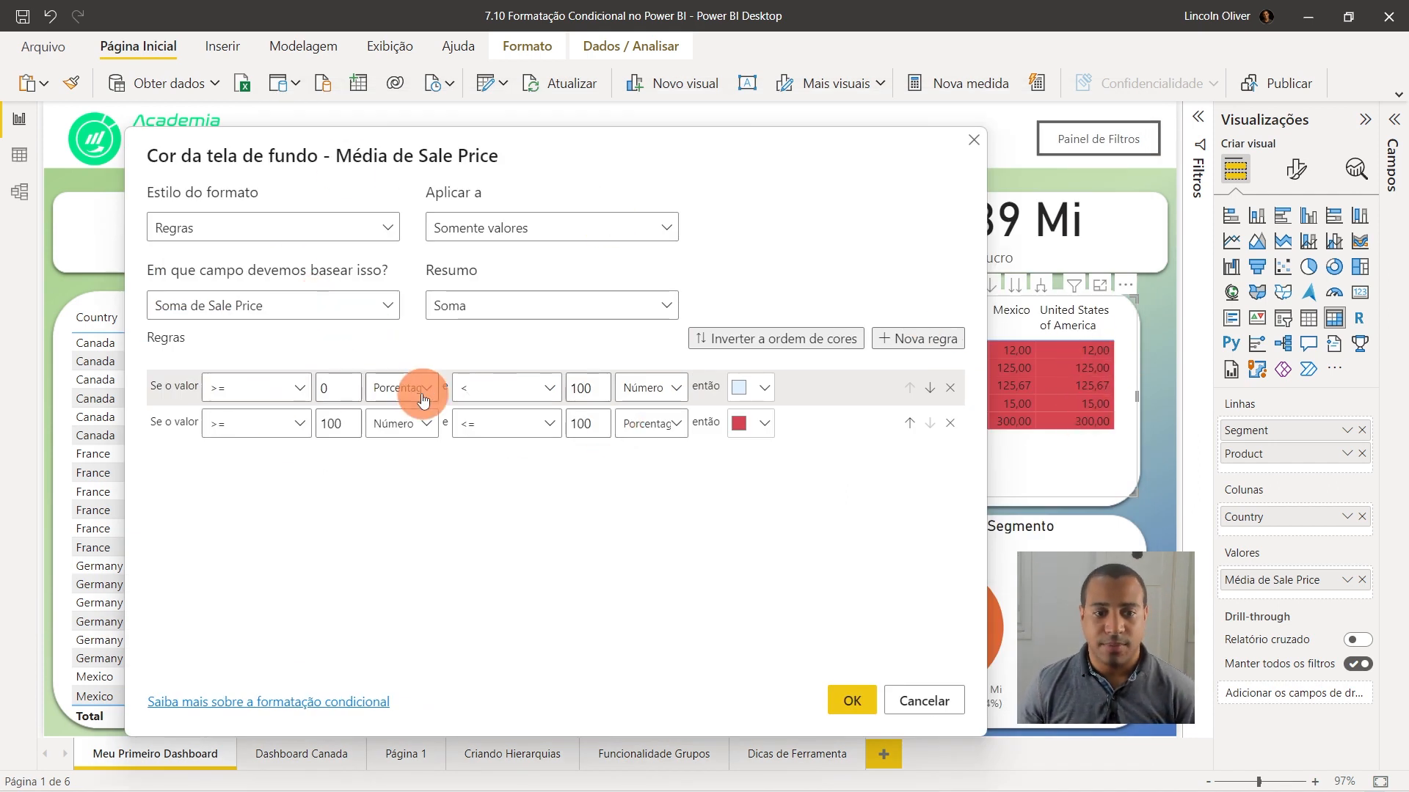
{"action": "left_click", "coordinate": [332, 314]}
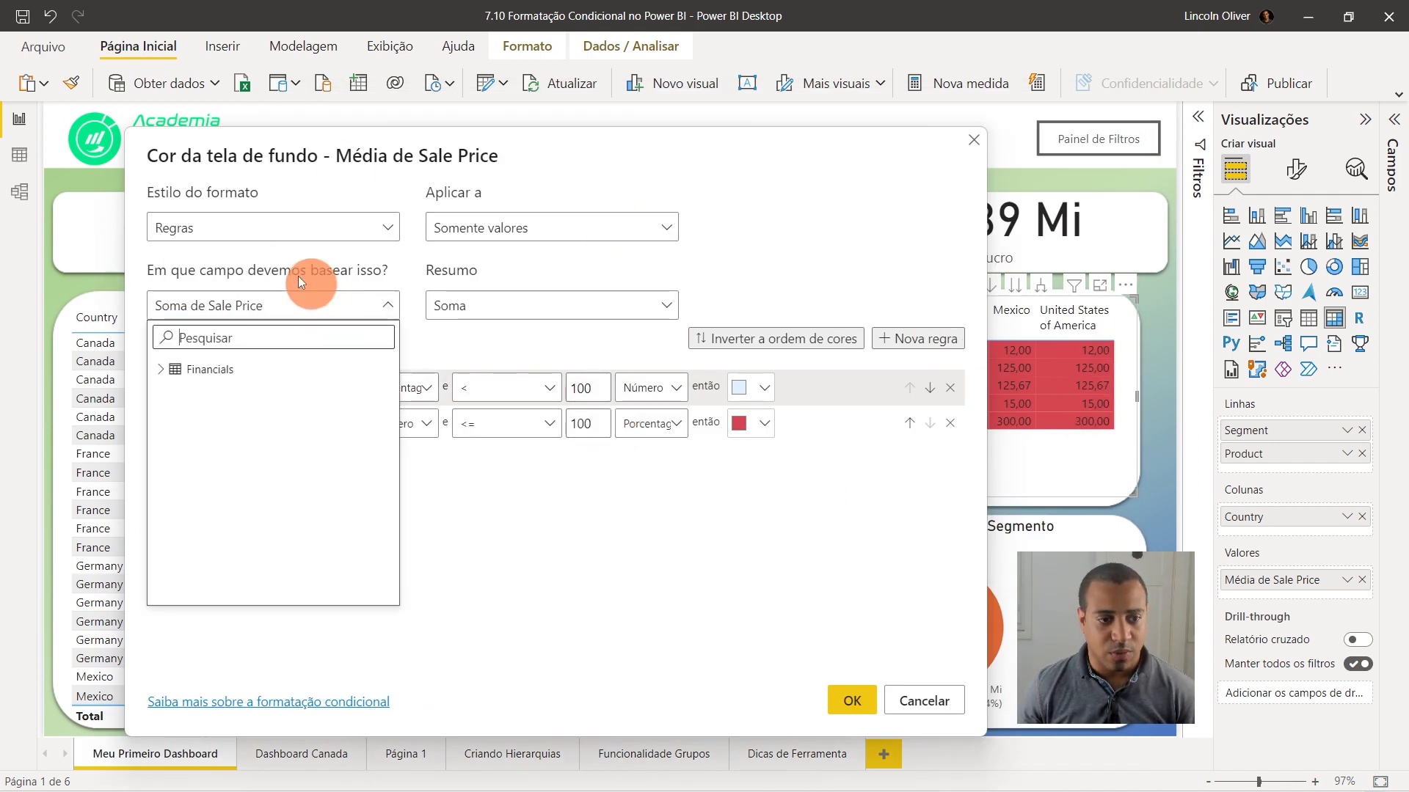
{"action": "left_click", "coordinate": [160, 369]}
{"action": "left_click", "coordinate": [646, 306]}
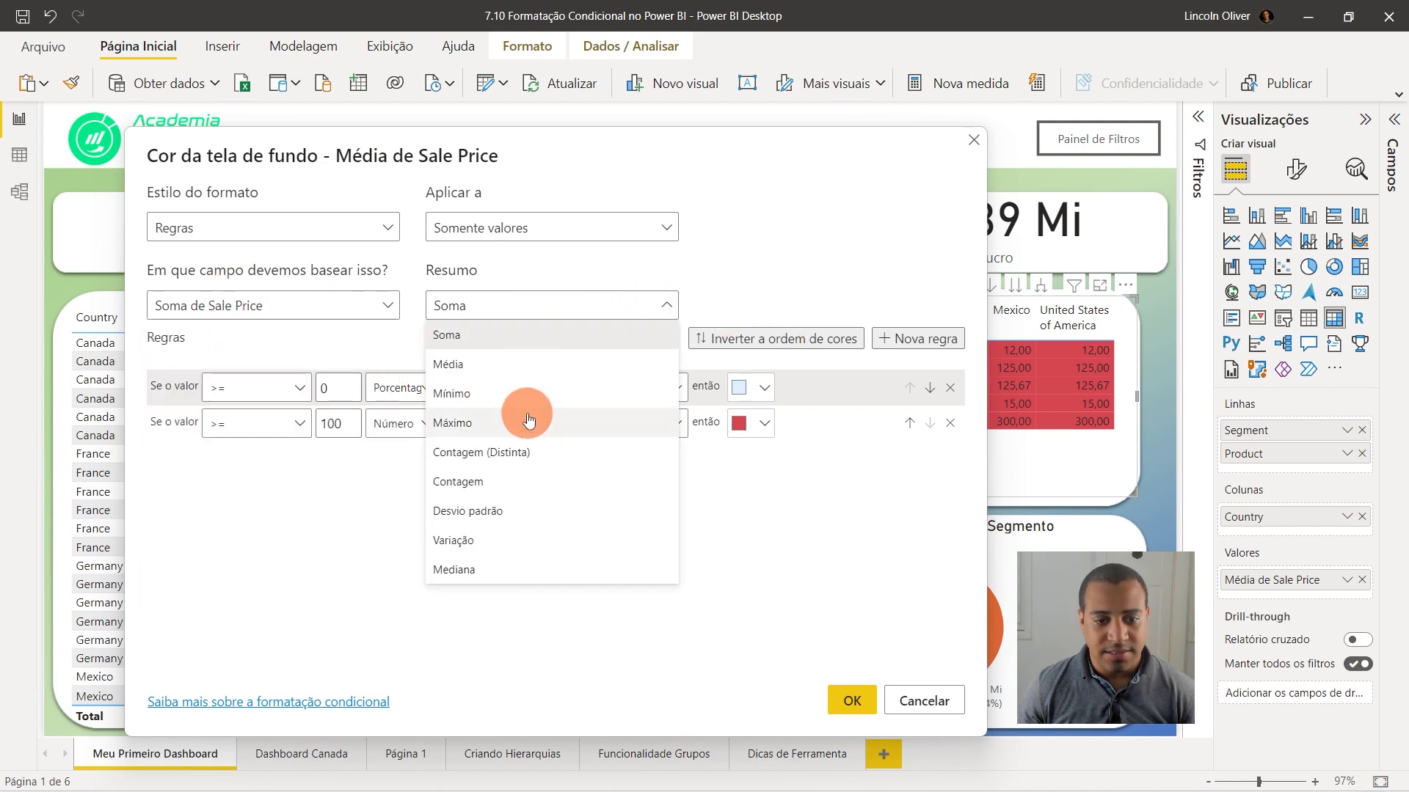
{"action": "left_click", "coordinate": [538, 365]}
{"action": "left_click", "coordinate": [850, 700]}
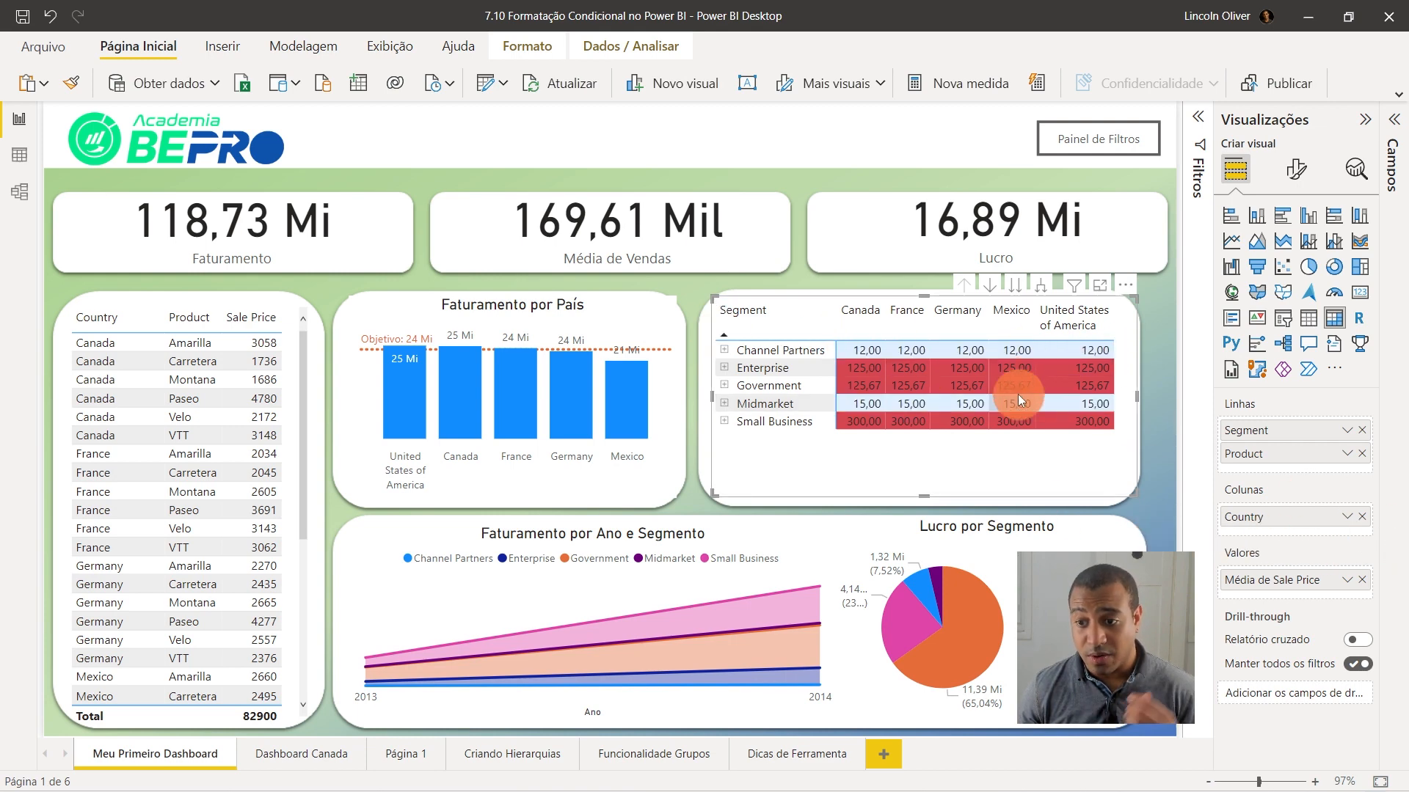
Reopen the background colour rules of Média de Sale Price and review their limits and colours.
{"action": "mouse_move", "coordinate": [1019, 394]}
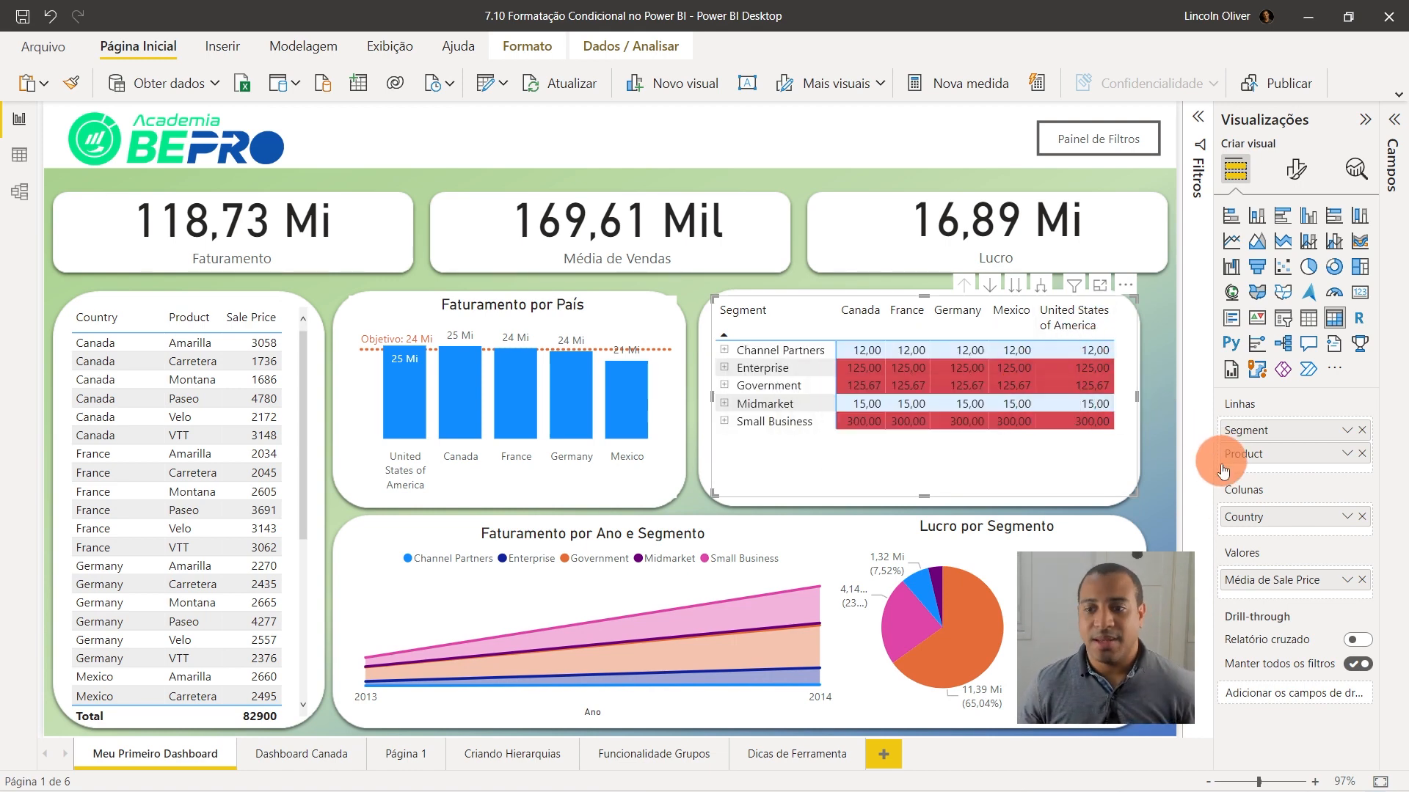
{"action": "left_click", "coordinate": [1343, 581]}
{"action": "mouse_move", "coordinate": [1178, 551]}
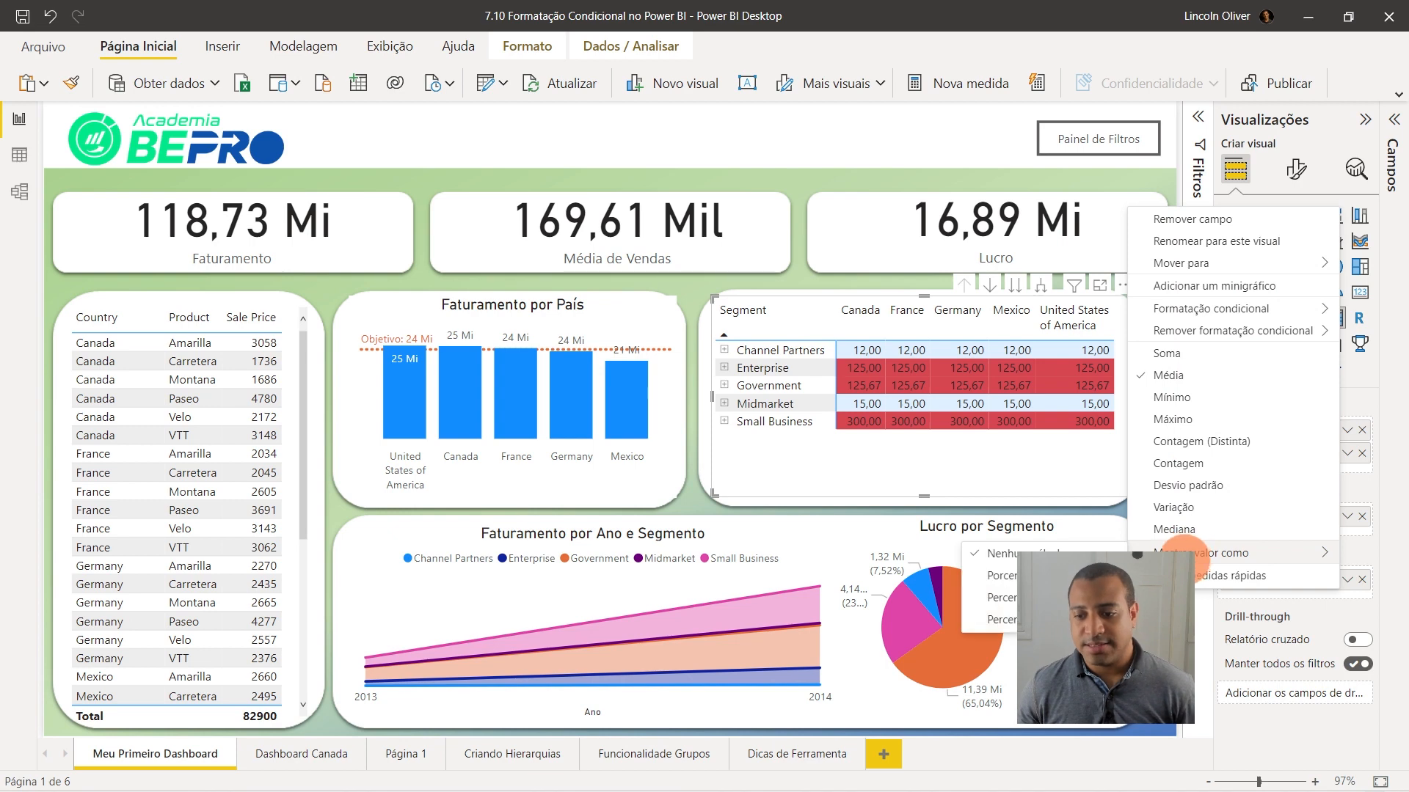
{"action": "mouse_move", "coordinate": [1189, 308]}
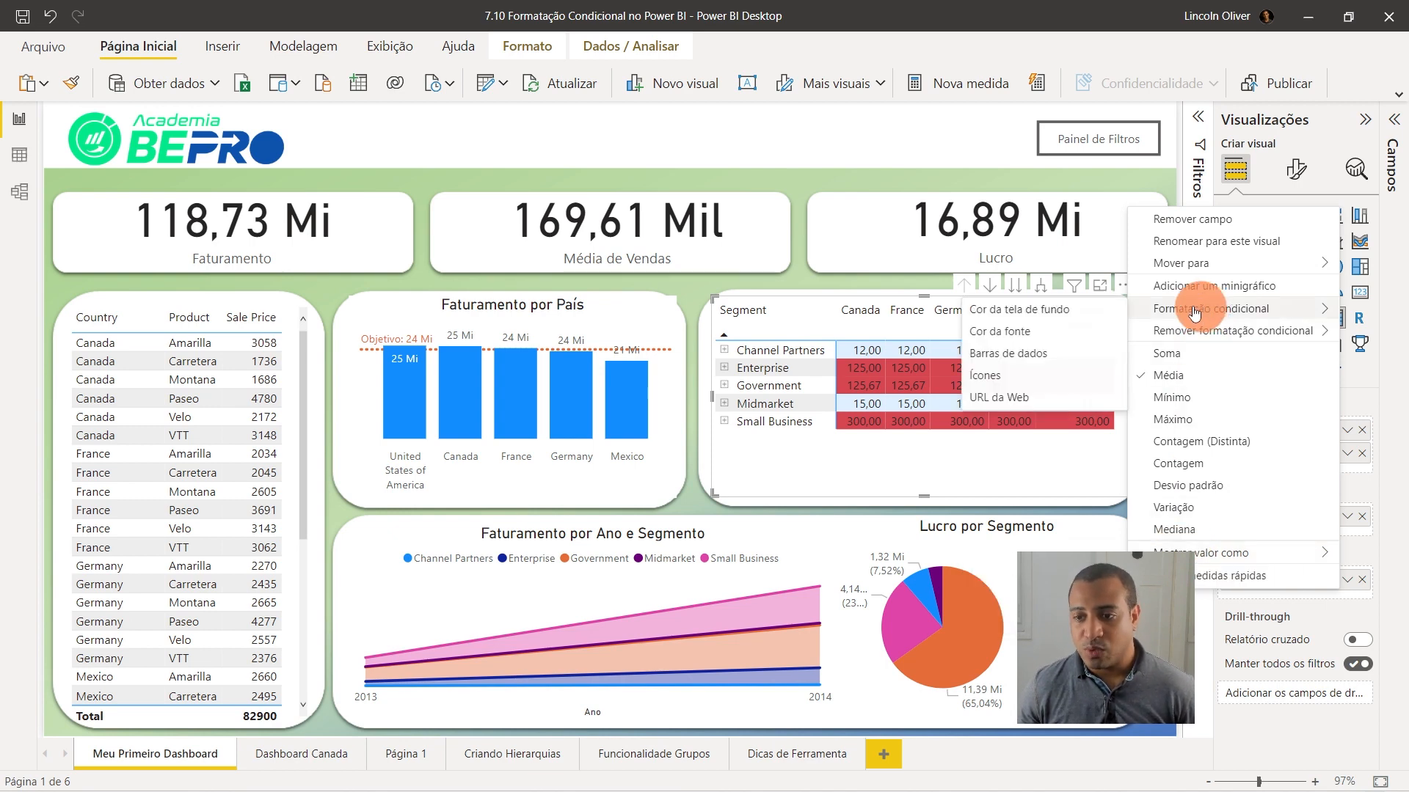
{"action": "left_click", "coordinate": [1034, 309]}
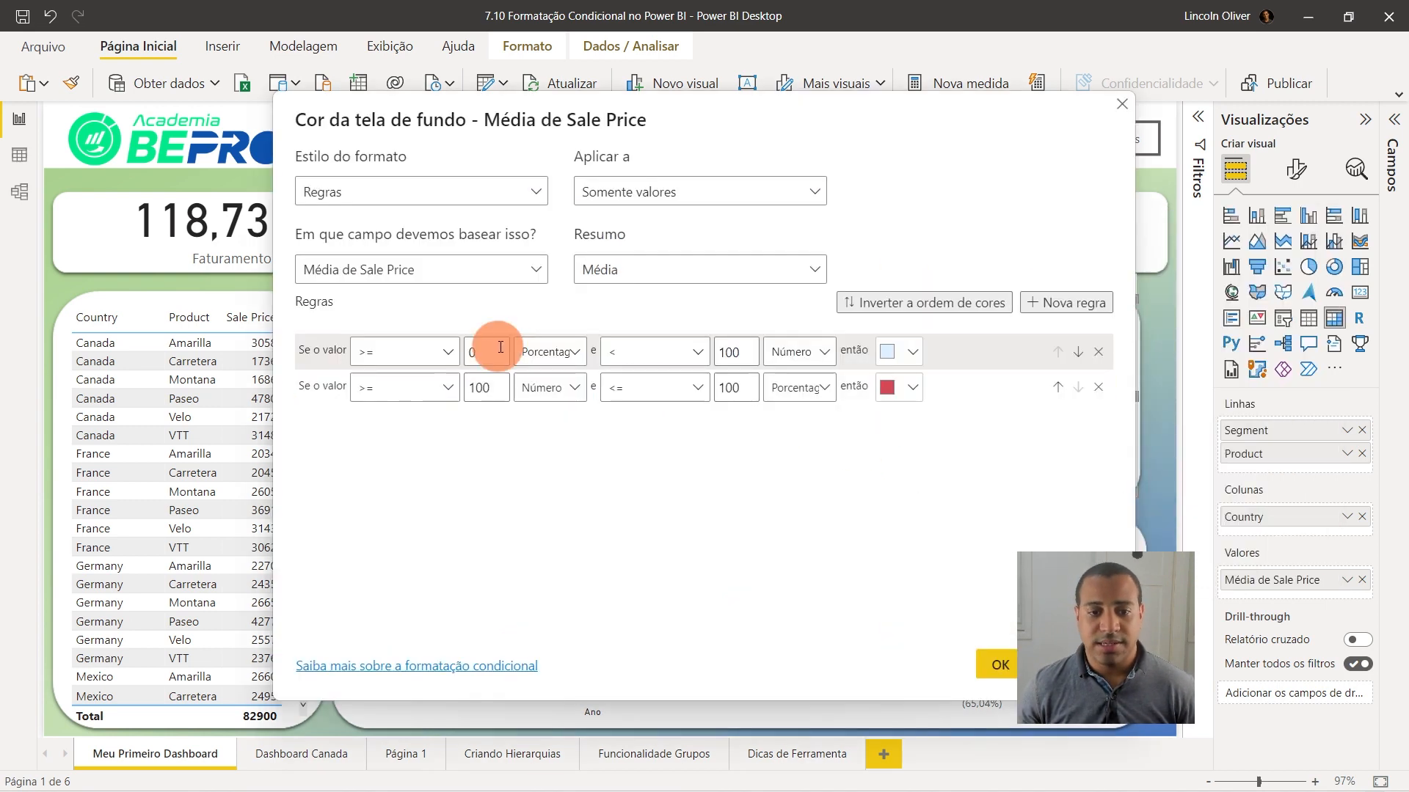
{"action": "double_click", "coordinate": [745, 352]}
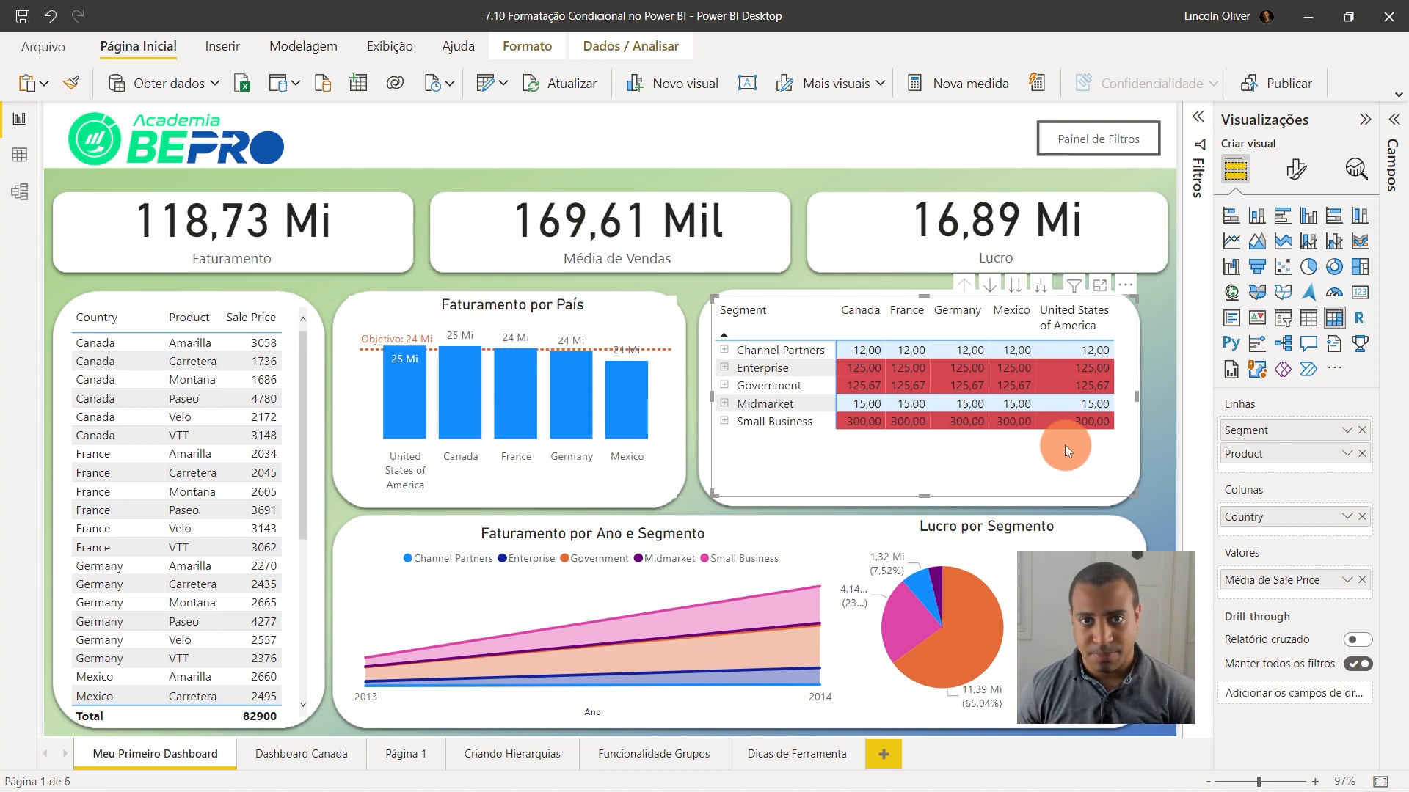
Create a new measure in the Financials table and name it Formatação Condicional.
{"action": "left_click", "coordinate": [1394, 125]}
{"action": "left_click", "coordinate": [1357, 188]}
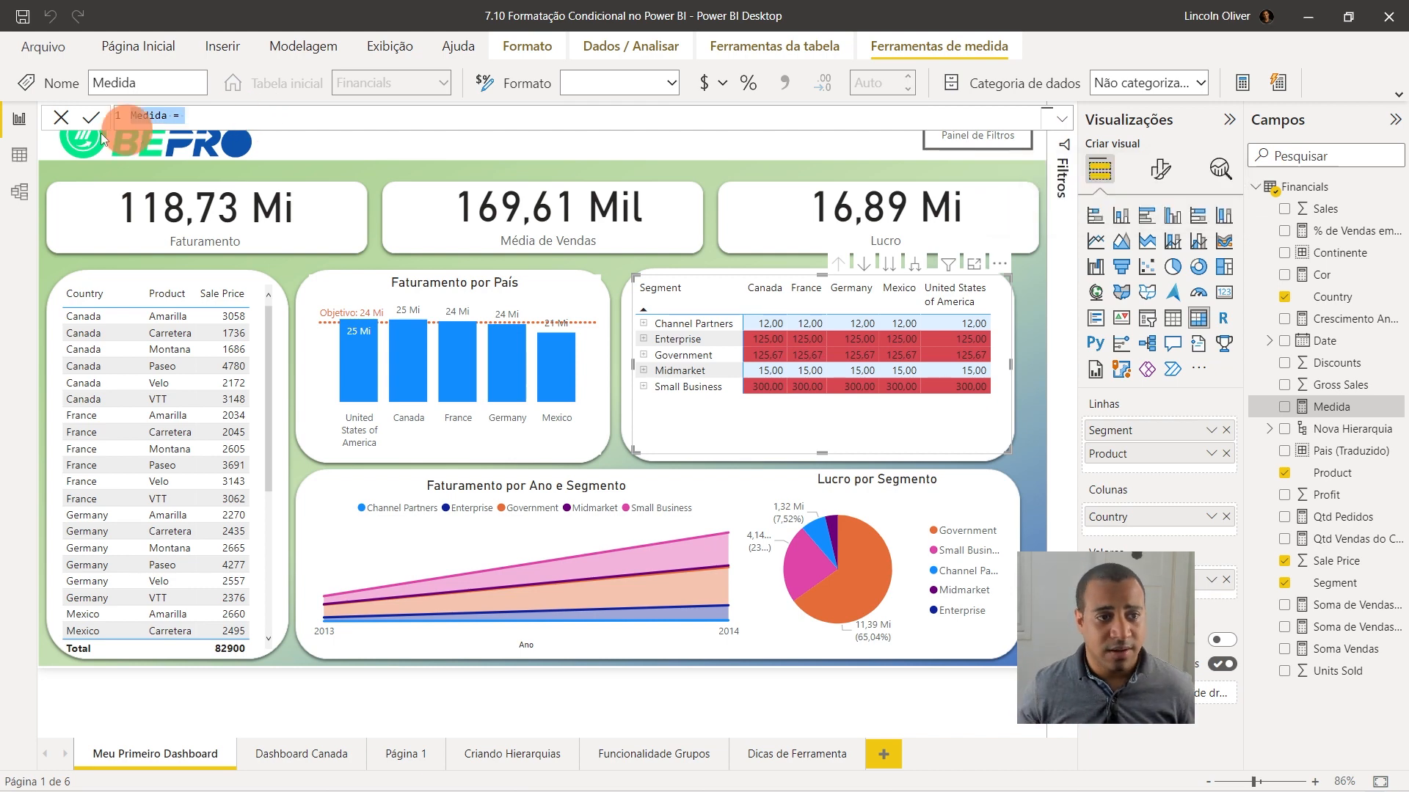
{"action": "left_click", "coordinate": [157, 116]}
{"action": "double_click", "coordinate": [157, 116]}
{"action": "type", "text": "Form"}
{"action": "type", "text": "atação Condicion"}
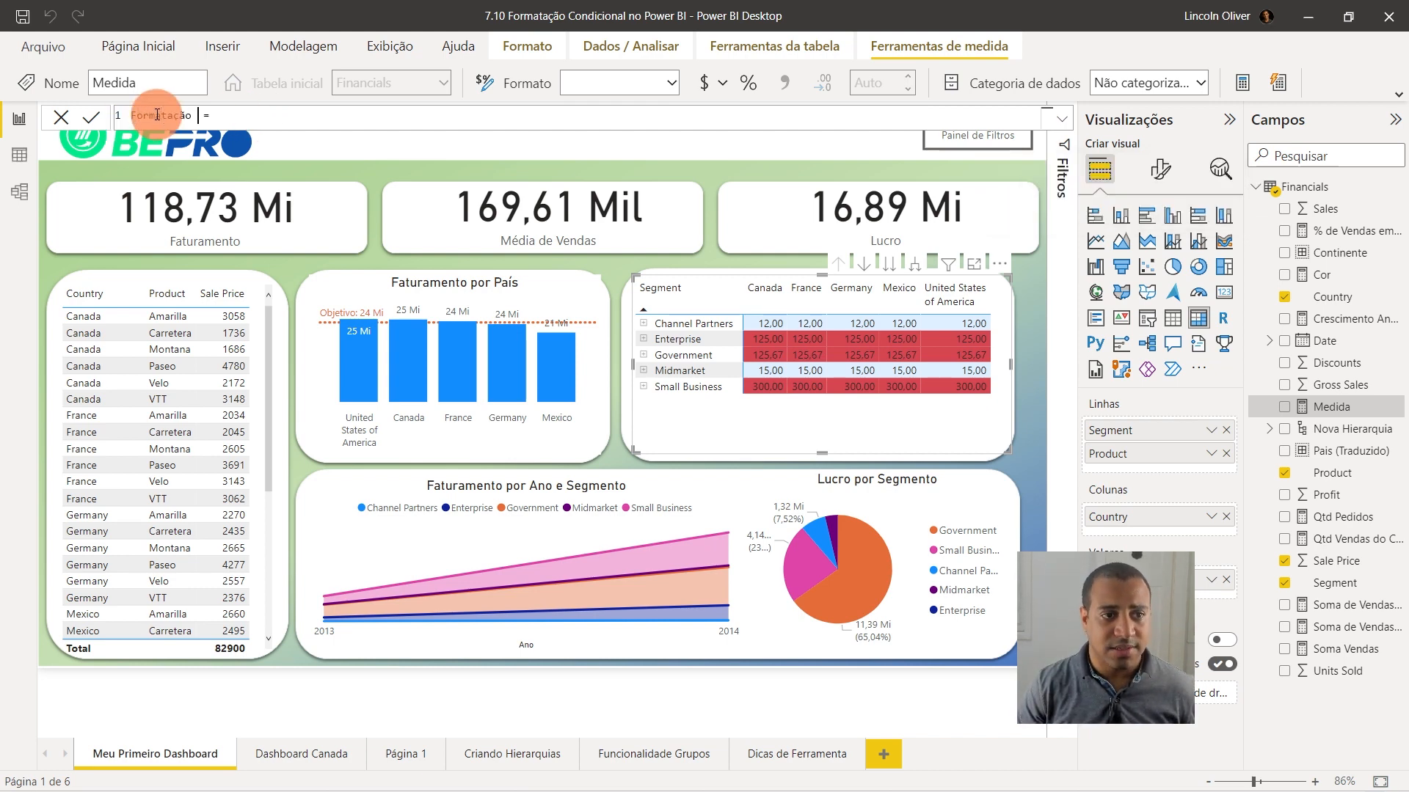
{"action": "type", "text": "al = "}
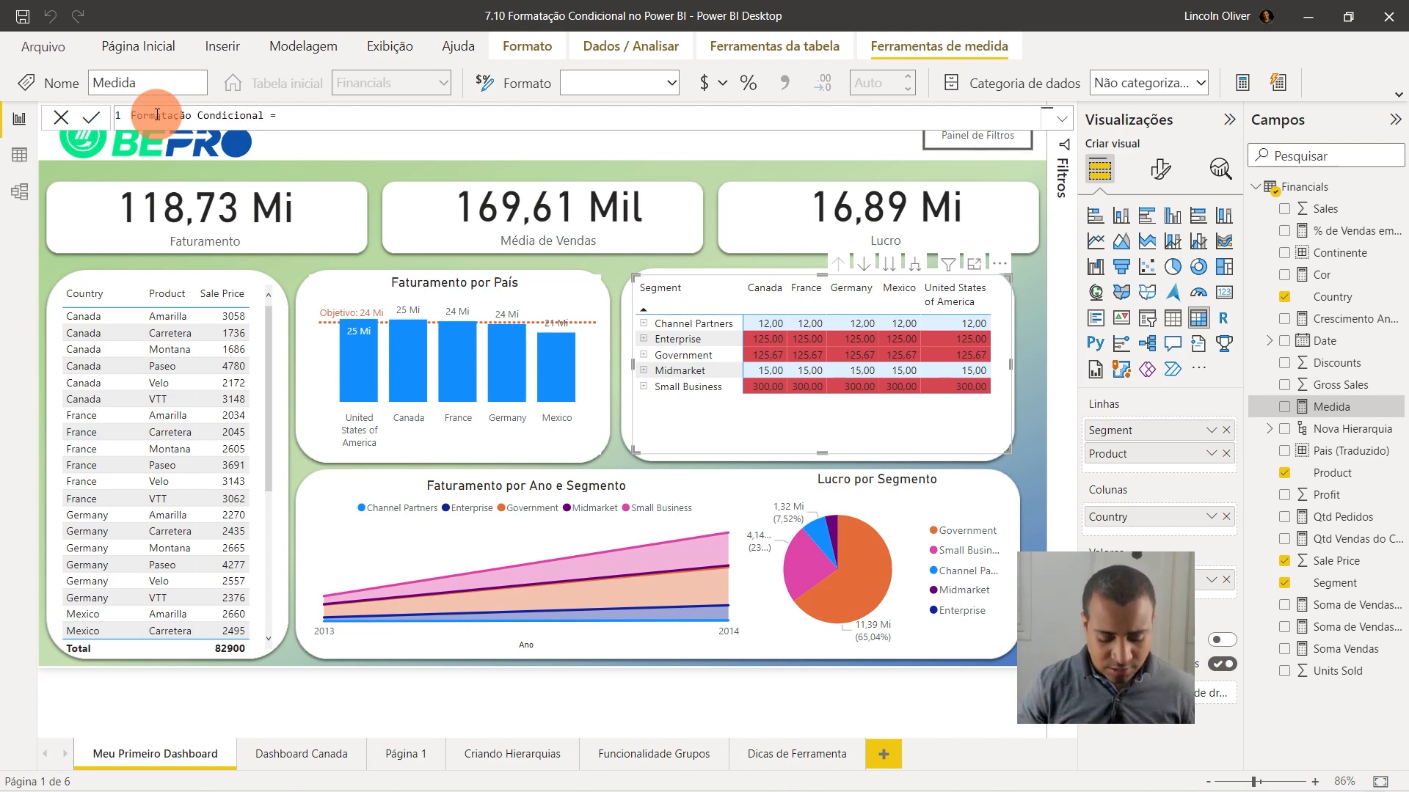
Define the measure's formula as AVERAGE(Financials[Sale Price]).
{"action": "type", "text": "AVERAGE("}
{"action": "key", "text": "Down"}
{"action": "key", "text": "Down"}
{"action": "key", "text": "Down"}
{"action": "key", "text": "Down"}
{"action": "key", "text": "Down"}
{"action": "key", "text": "Down"}
{"action": "key", "text": "Down"}
{"action": "key", "text": "Down"}
{"action": "key", "text": "Down"}
{"action": "key", "text": "Down"}
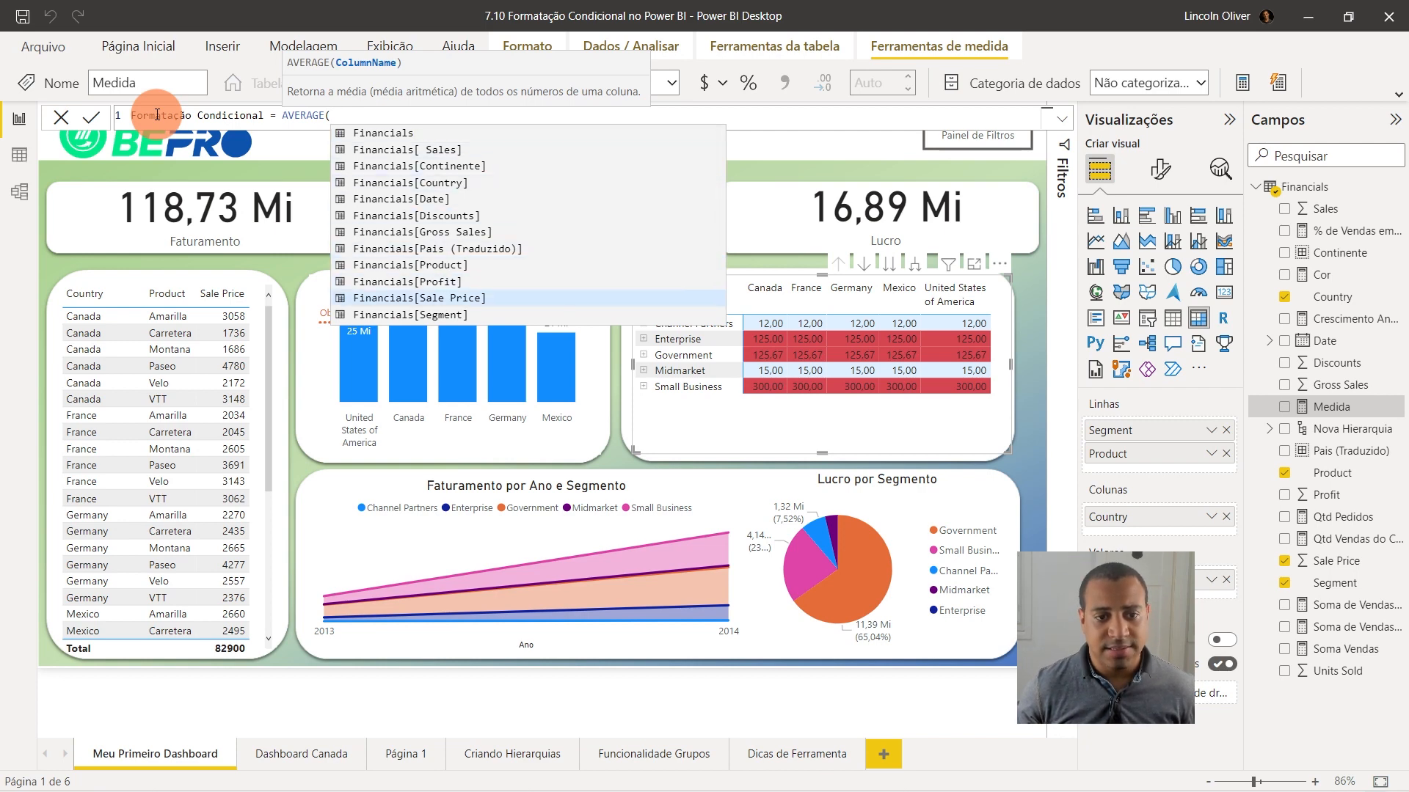
{"action": "key", "text": "Tab"}
{"action": "type", "text": ")"}
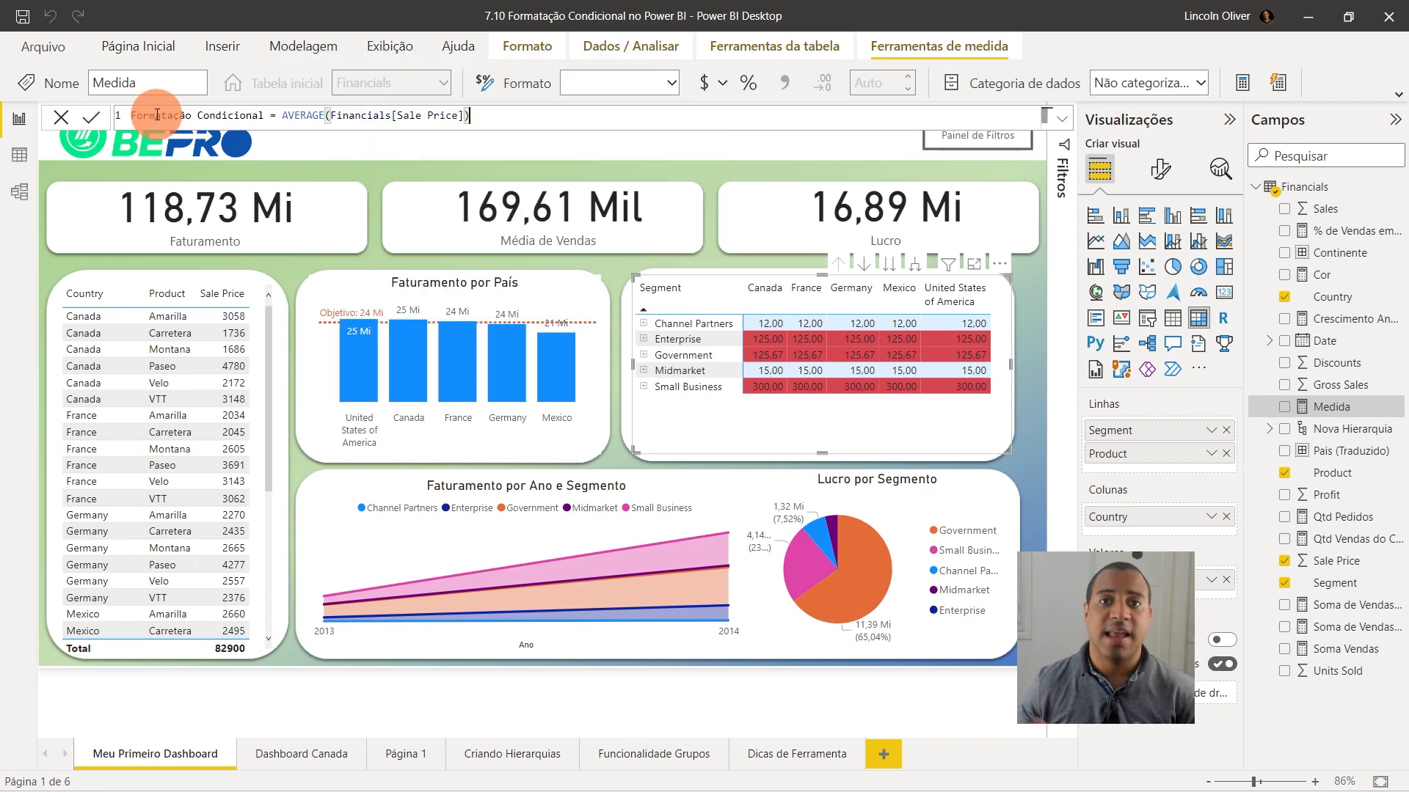
Insert an opening IF function in front of AVERAGE in the Formatação Condicional formula.
{"action": "key", "text": "ctrl+Left"}
{"action": "key", "text": "ctrl+Left"}
{"action": "key", "text": "ctrl+Left"}
{"action": "key", "text": "ctrl+Left"}
{"action": "key", "text": "ctrl+Left"}
{"action": "key", "text": "ctrl+Left"}
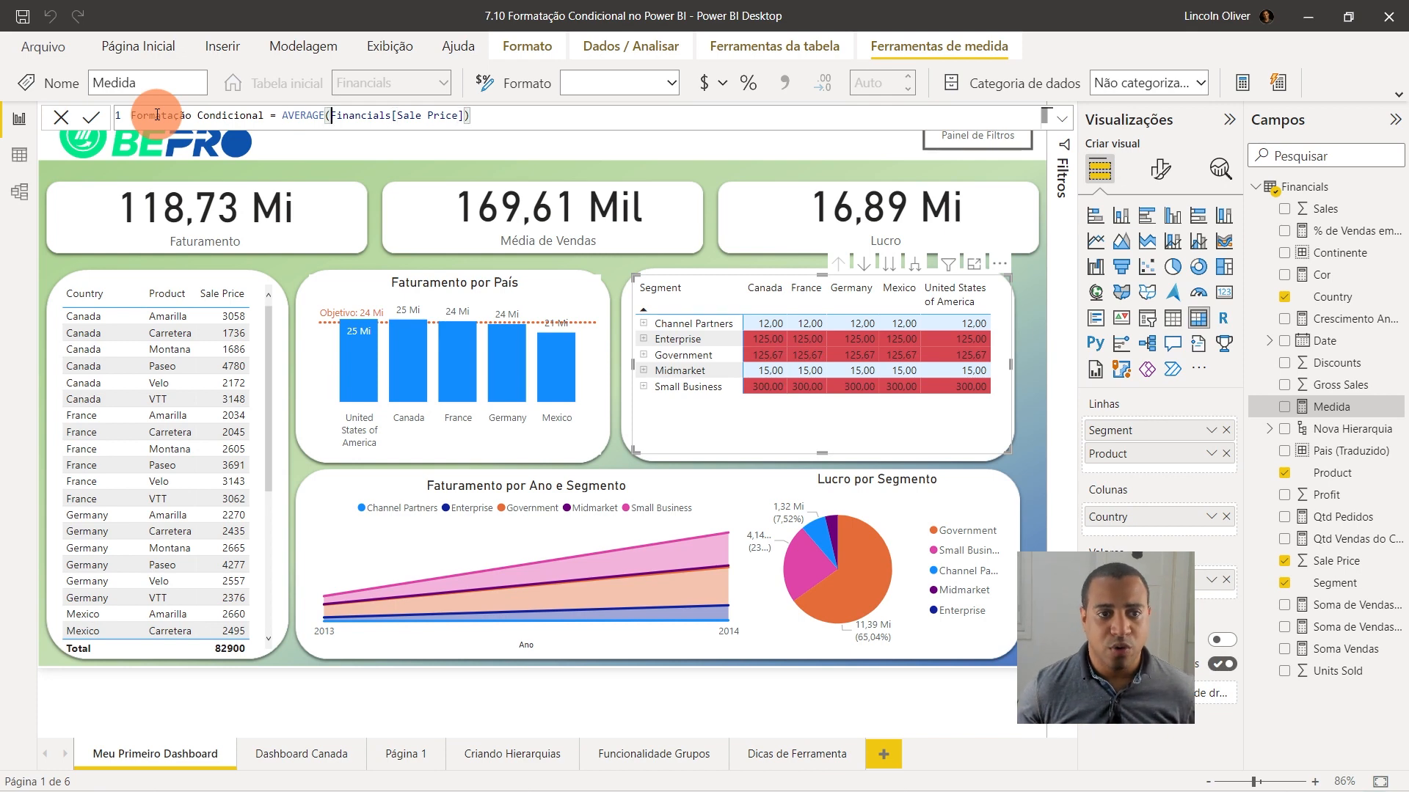
{"action": "type", "text": "IF("}
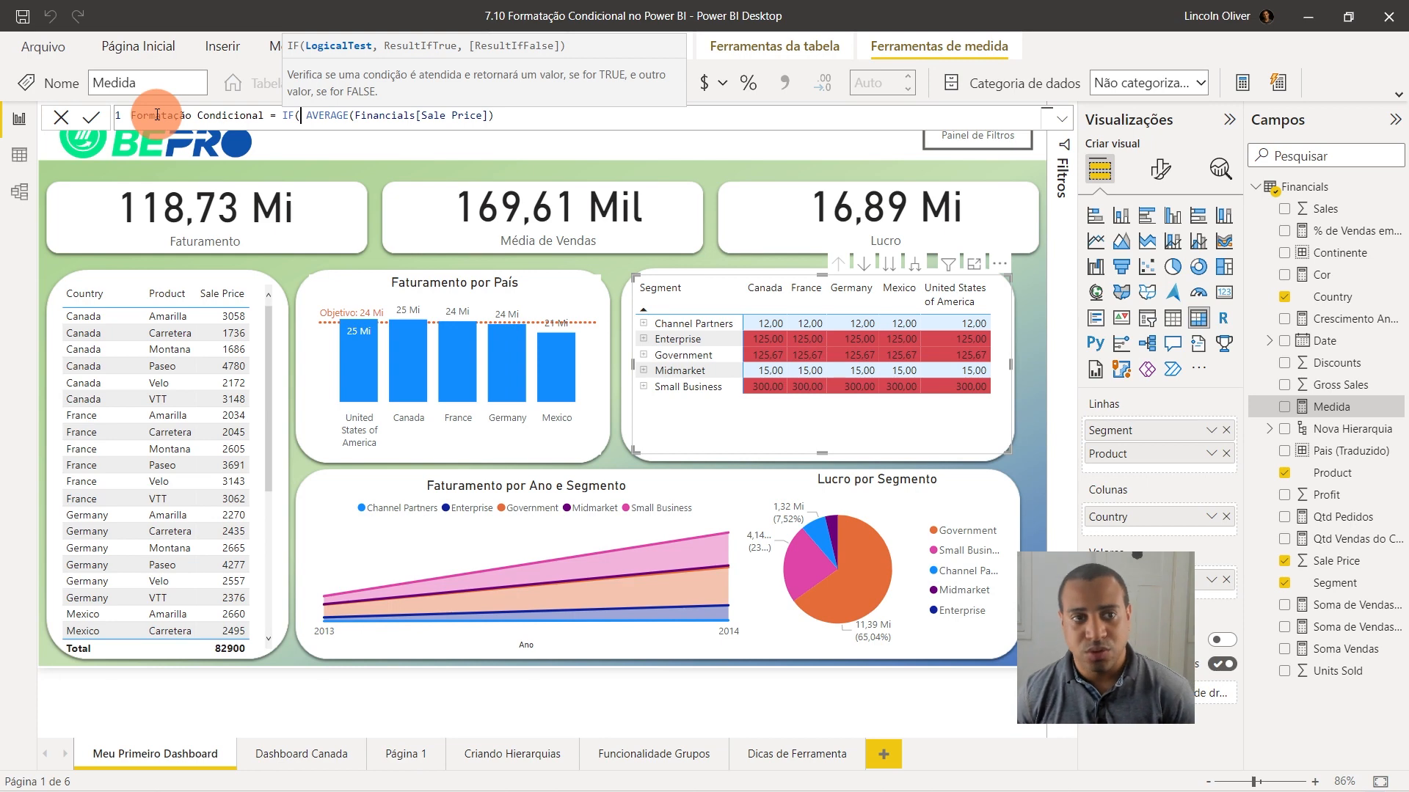
Complete the IF's logical test by comparing AVERAGE(Financials[Sale Price]) with >=100.
{"action": "left_click_drag", "start_coordinate": [281, 115], "coordinate": [309, 115]}
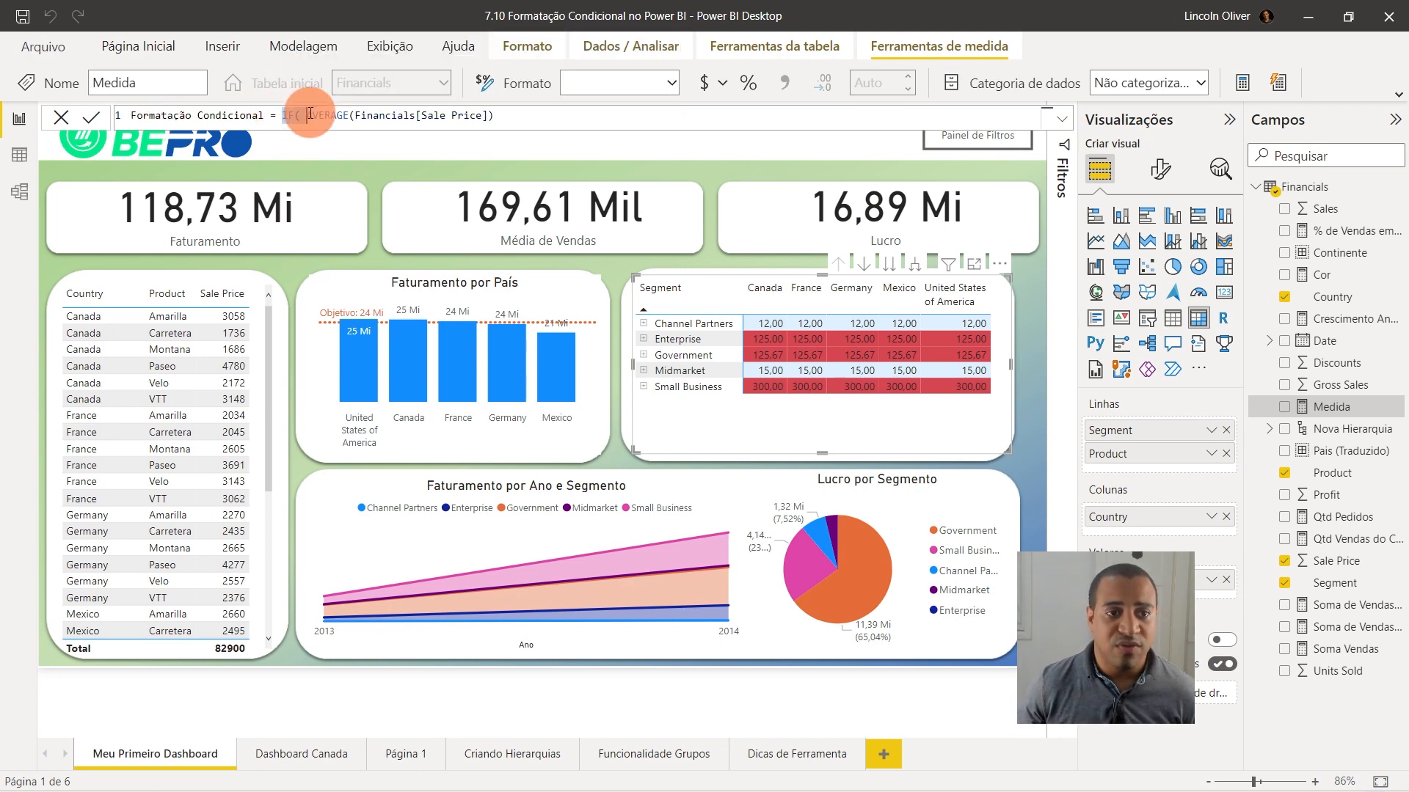
{"action": "left_click", "coordinate": [309, 115]}
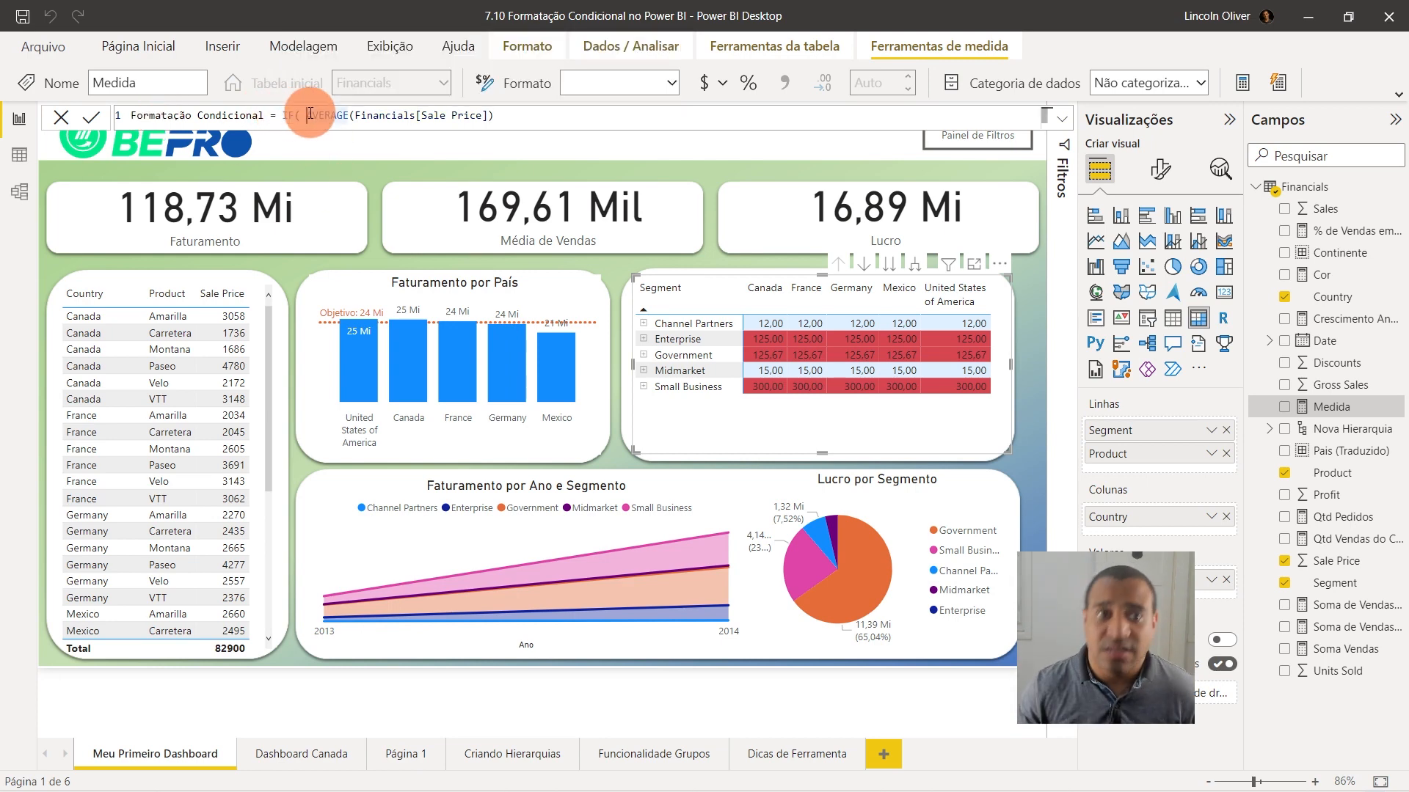
{"action": "left_click_drag", "start_coordinate": [309, 115], "coordinate": [499, 115]}
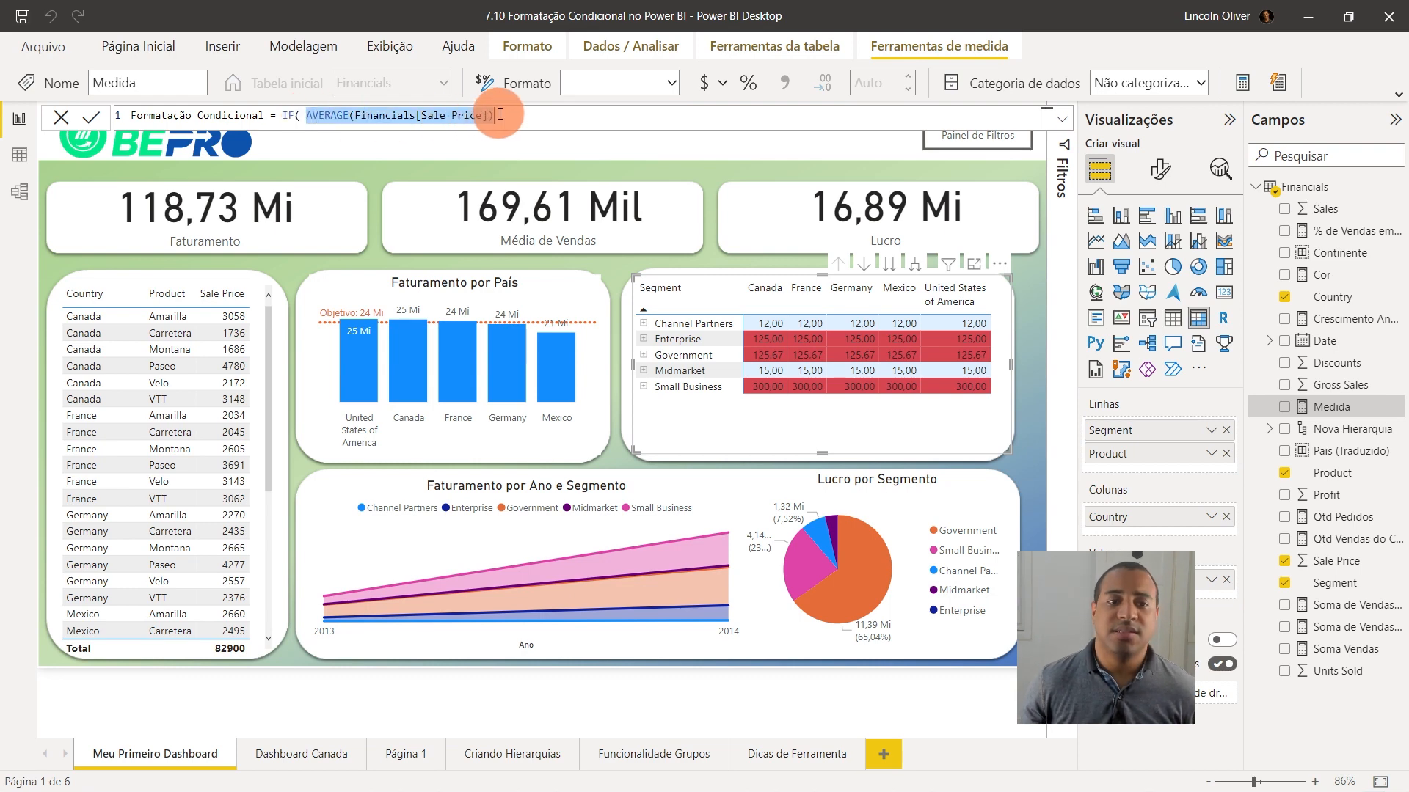
{"action": "left_click", "coordinate": [502, 115]}
{"action": "type", "text": ">=100 ,"}
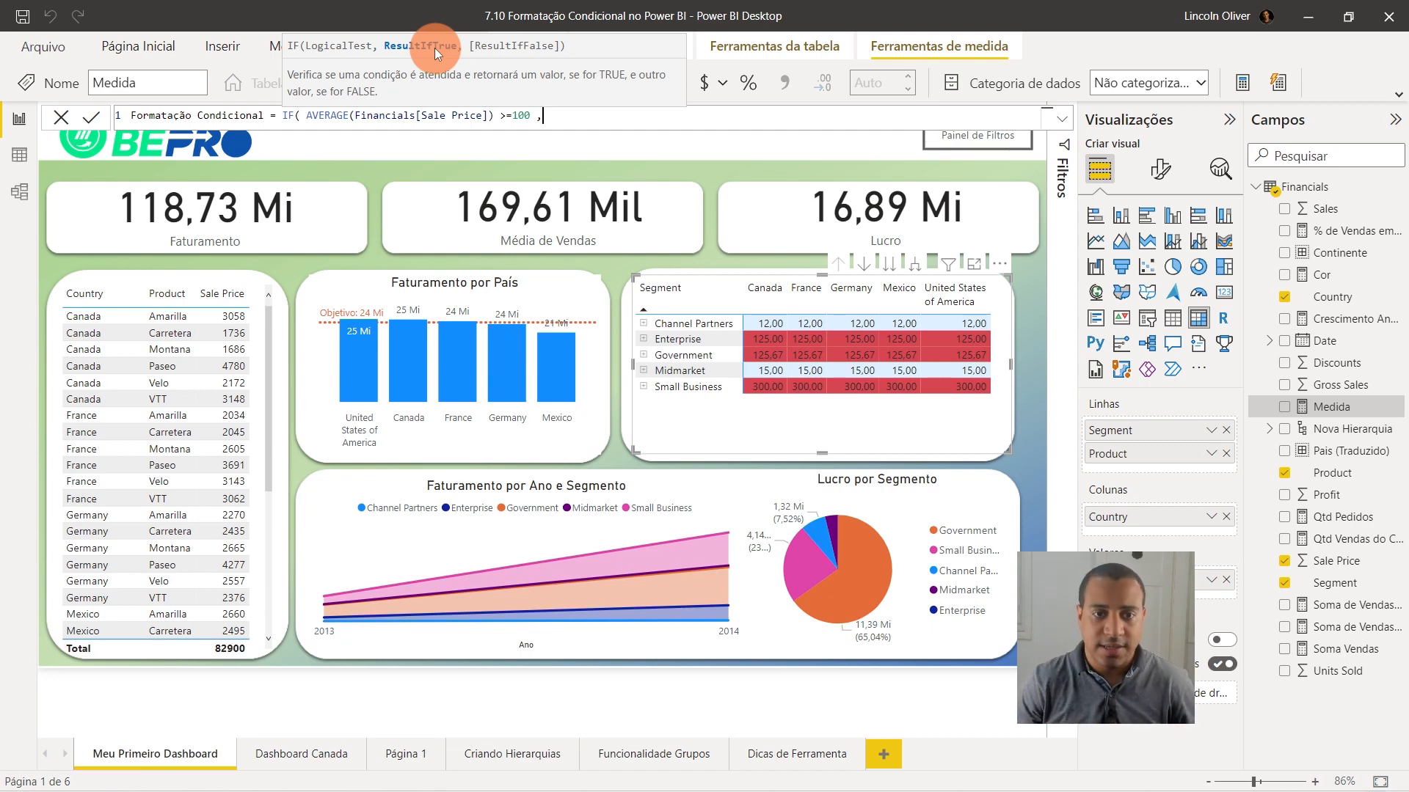
Finish the IF so it returns 1 when the test is true and 0 otherwise.
{"action": "type", "text": "1"}
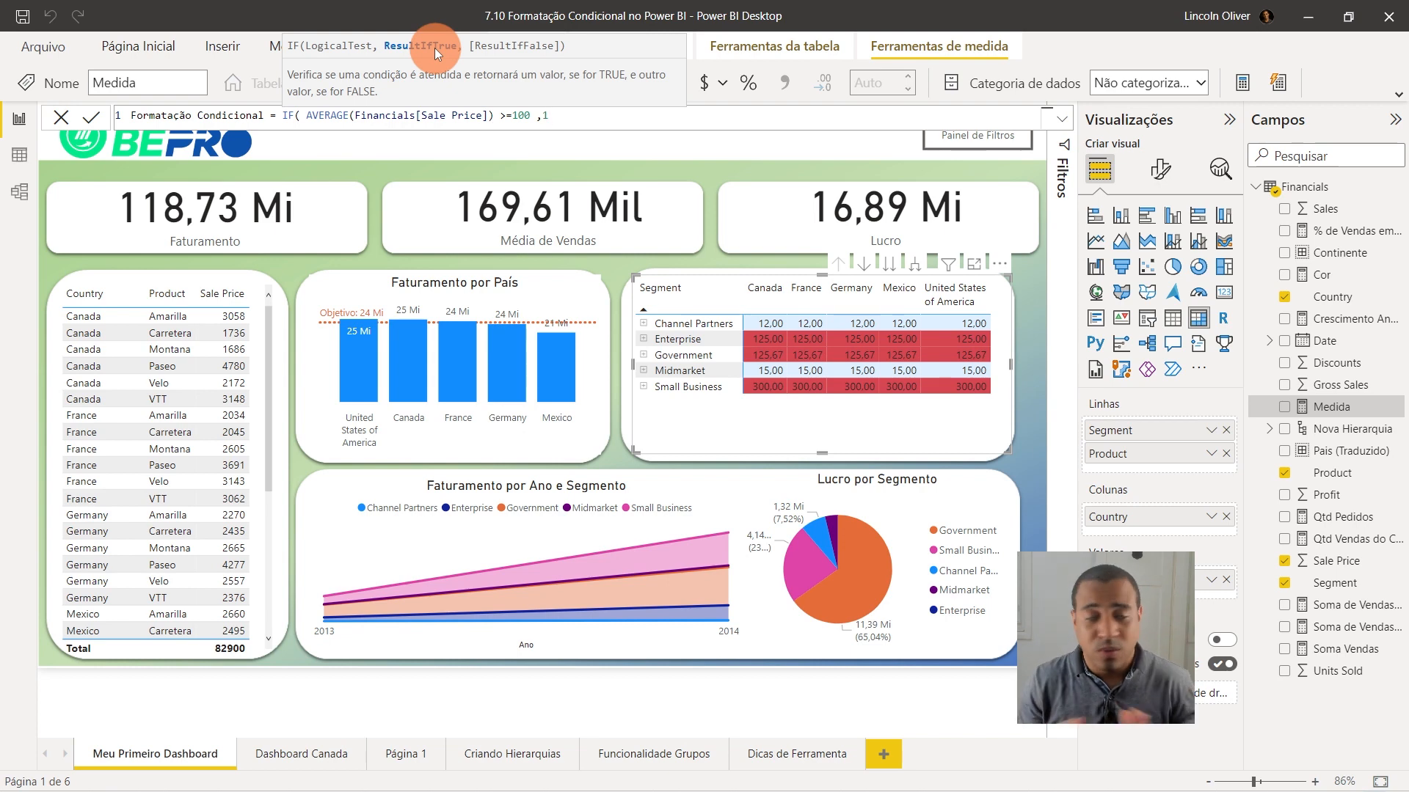
{"action": "type", "text": ","}
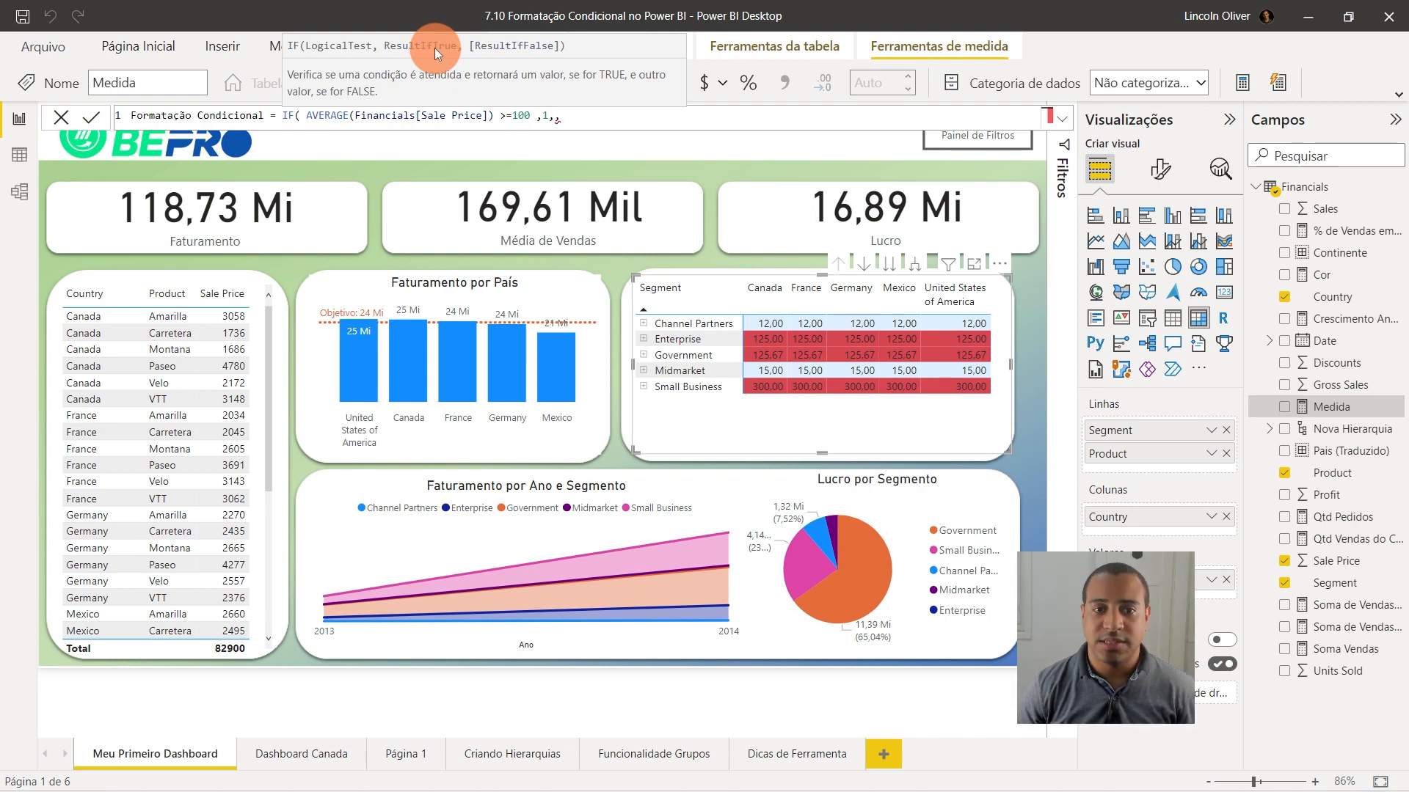
{"action": "type", "text": "0)"}
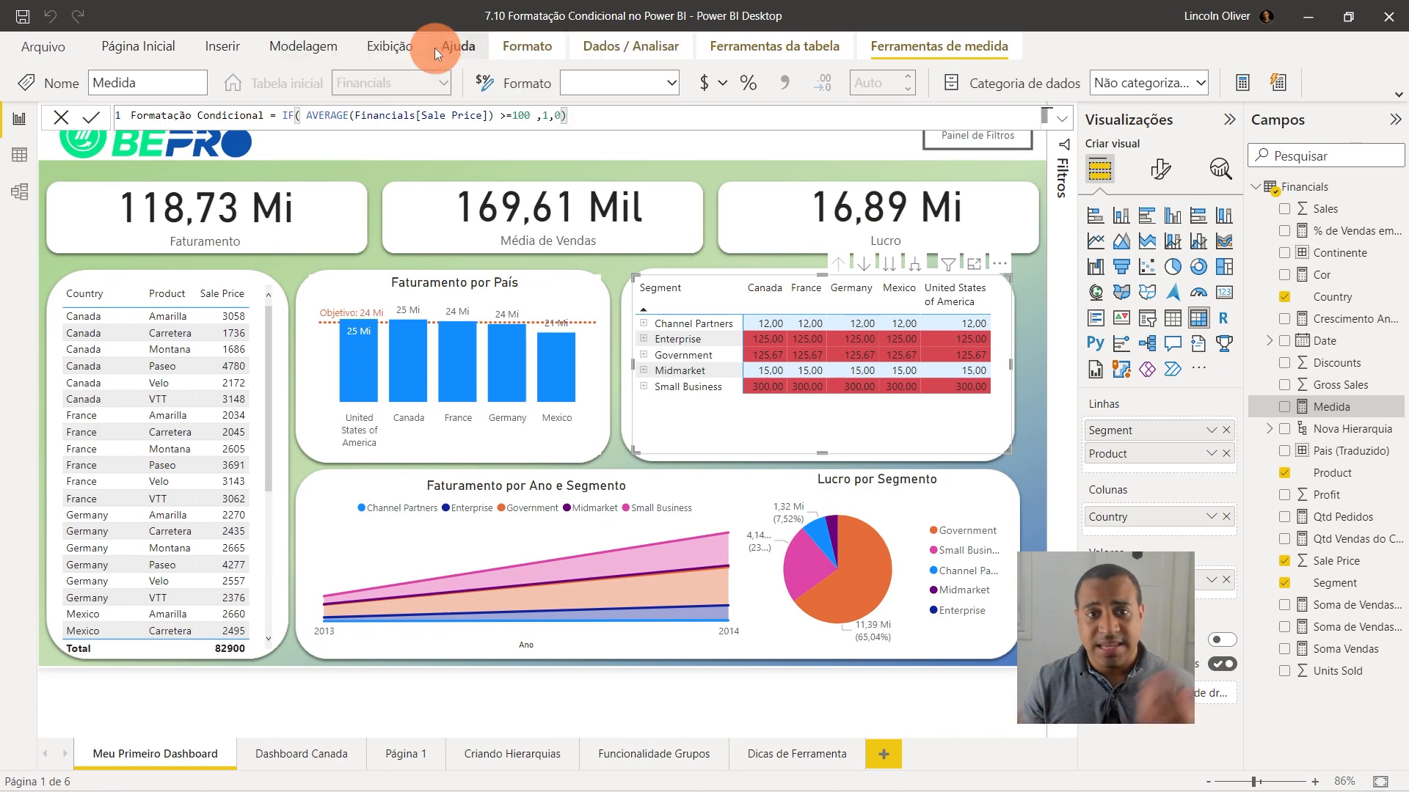
Remove the extra spaces so the formula reads IF(AVERAGE(Financials[Sale Price])>=100,1,0), and commit the measure.
{"action": "left_click", "coordinate": [527, 115]}
{"action": "key", "text": "BackSpace"}
{"action": "left_click", "coordinate": [612, 118]}
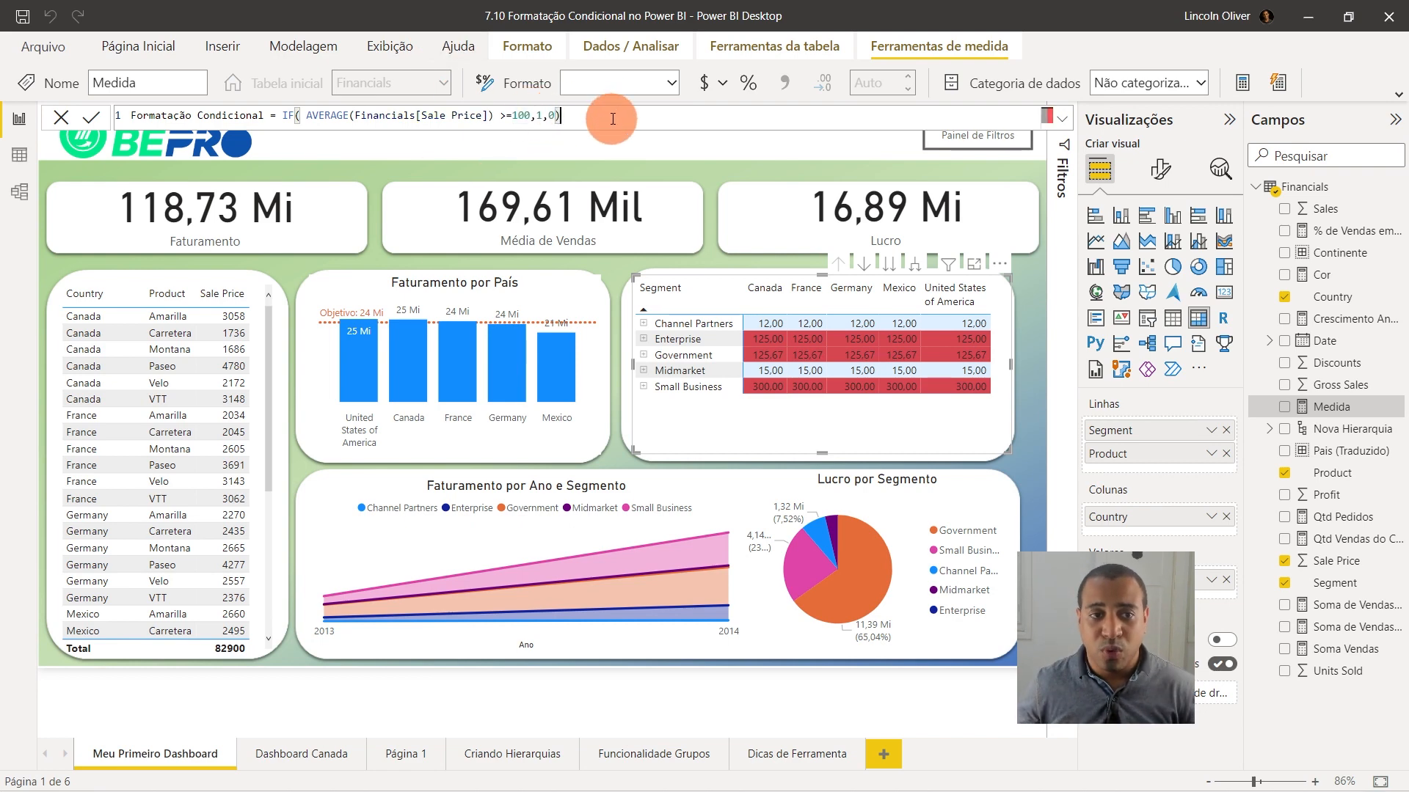
{"action": "left_click", "coordinate": [304, 113]}
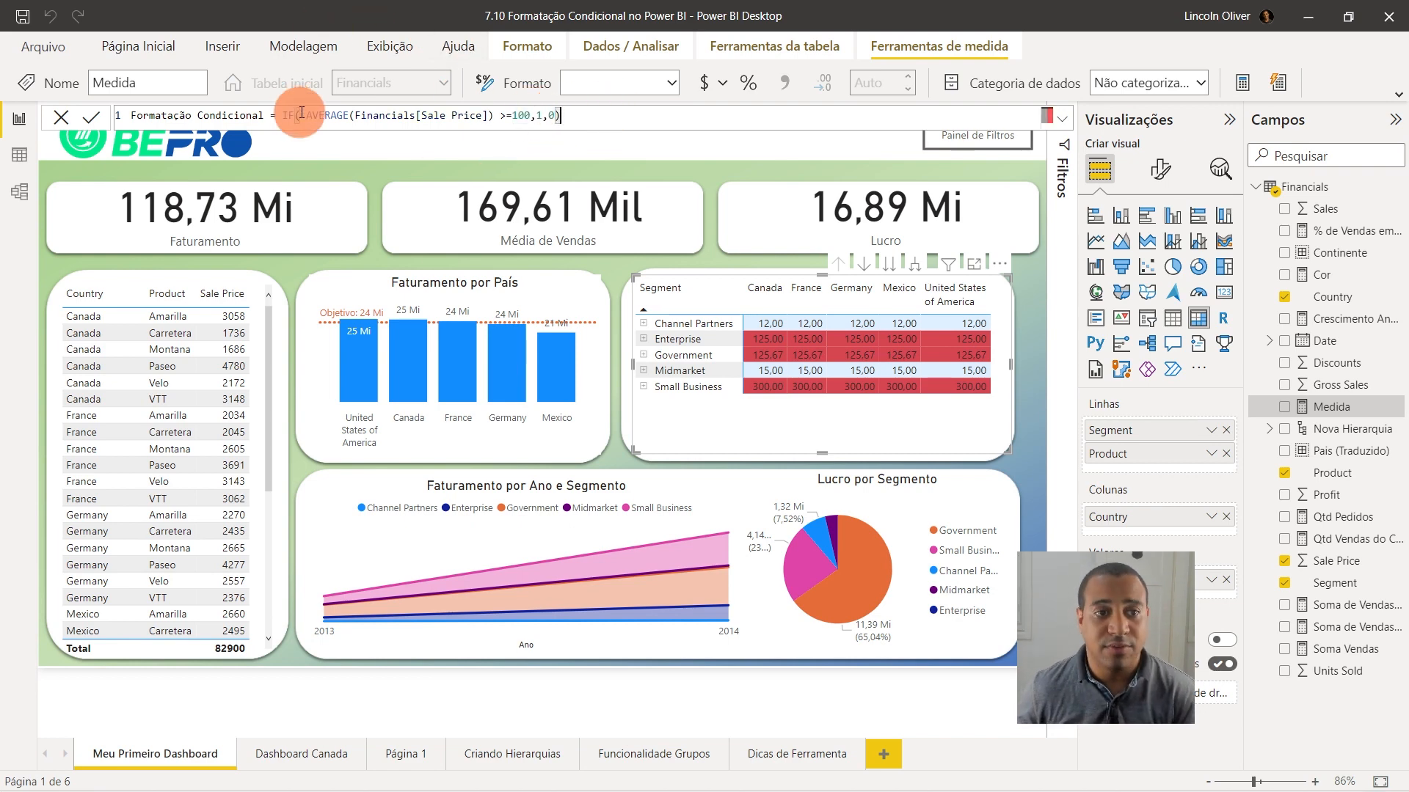
{"action": "left_click", "coordinate": [304, 114]}
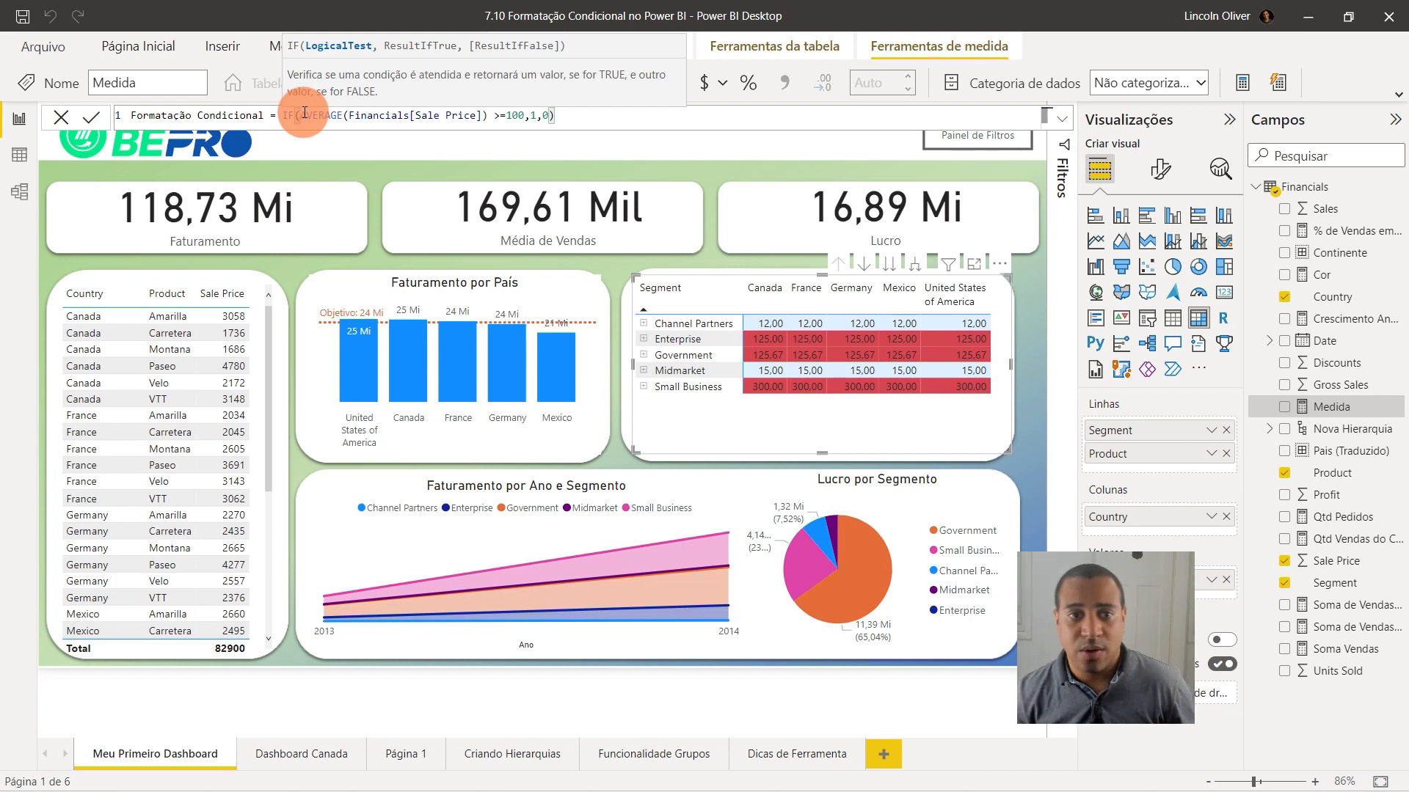
{"action": "left_click_drag", "start_coordinate": [295, 115], "coordinate": [493, 116]}
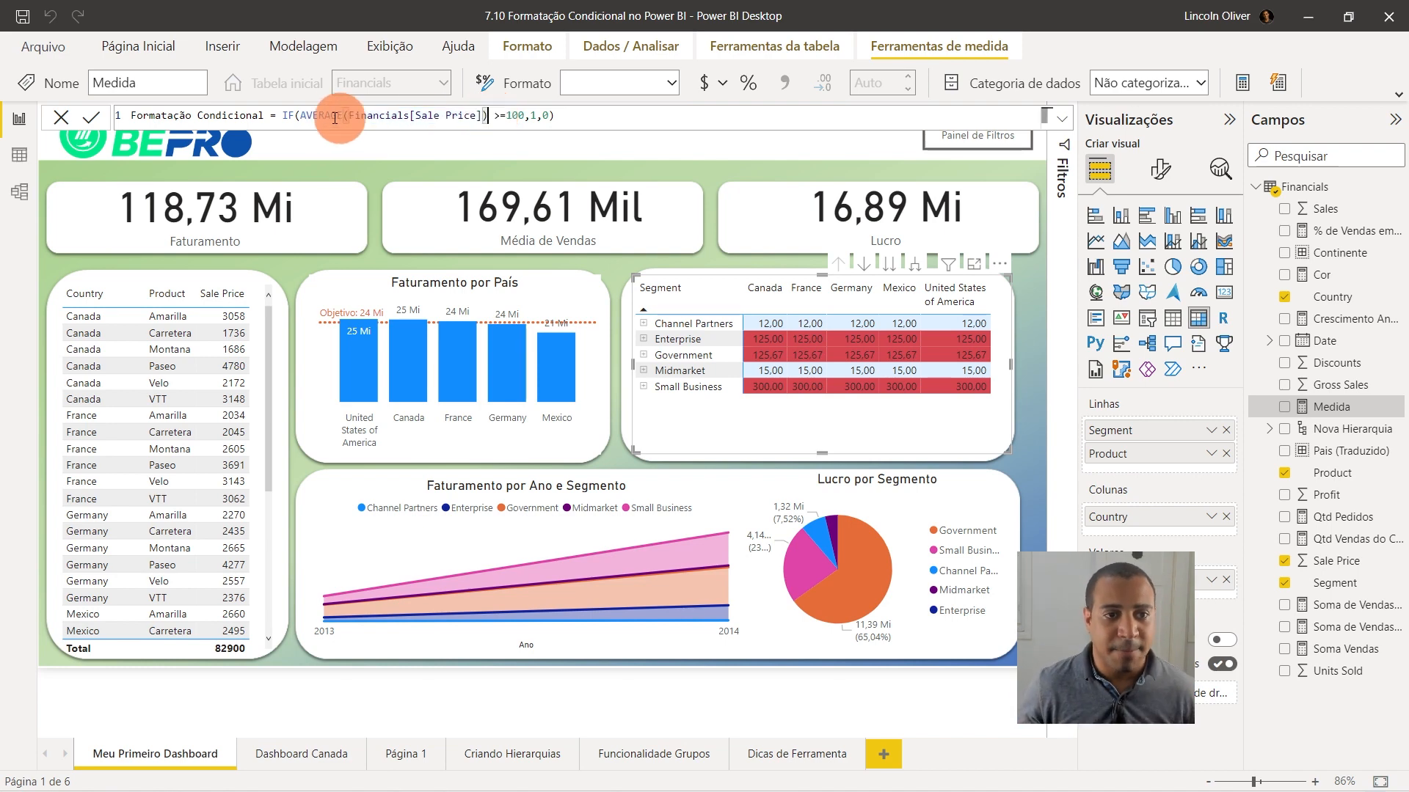
{"action": "left_click", "coordinate": [516, 115]}
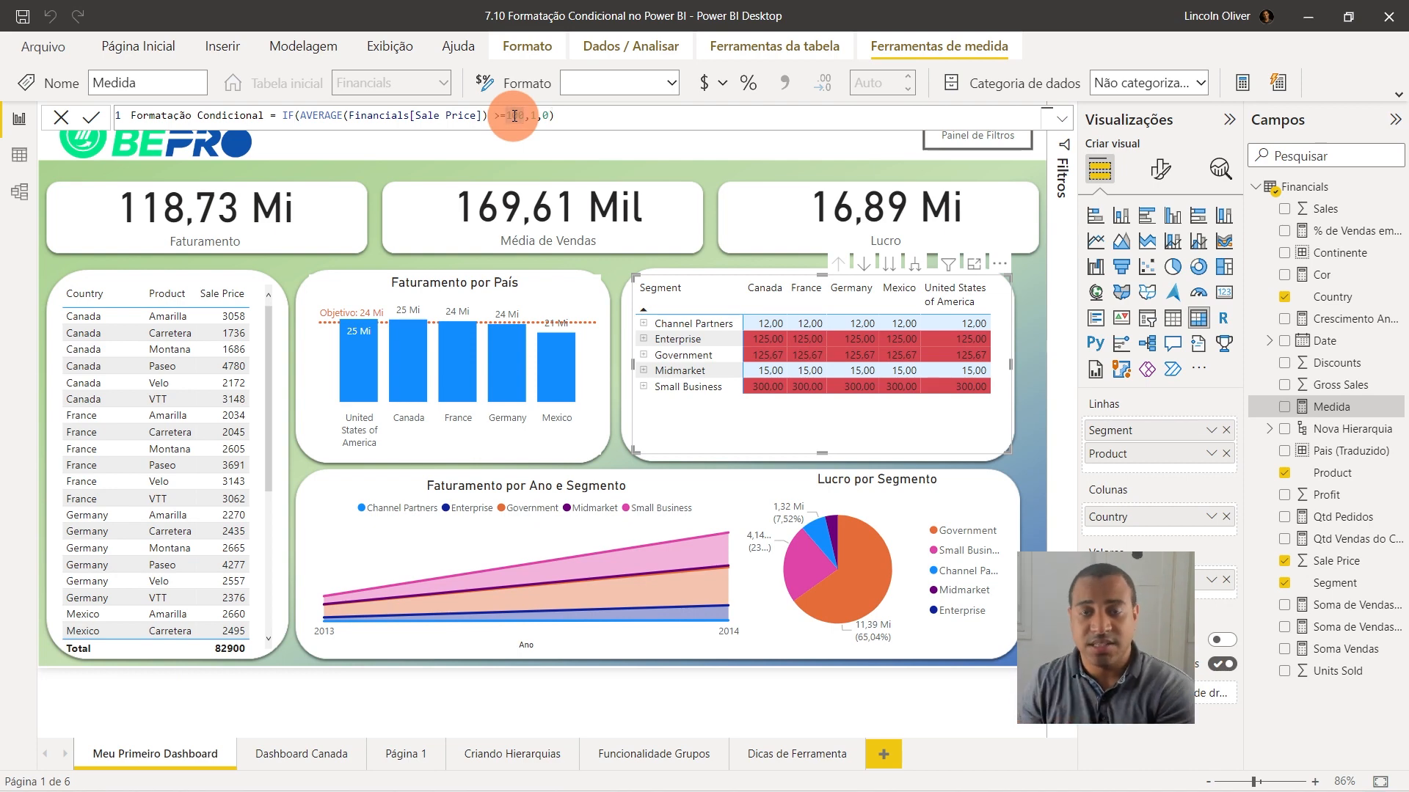
{"action": "left_click", "coordinate": [514, 115]}
{"action": "double_click", "coordinate": [515, 113]}
{"action": "left_click", "coordinate": [538, 116]}
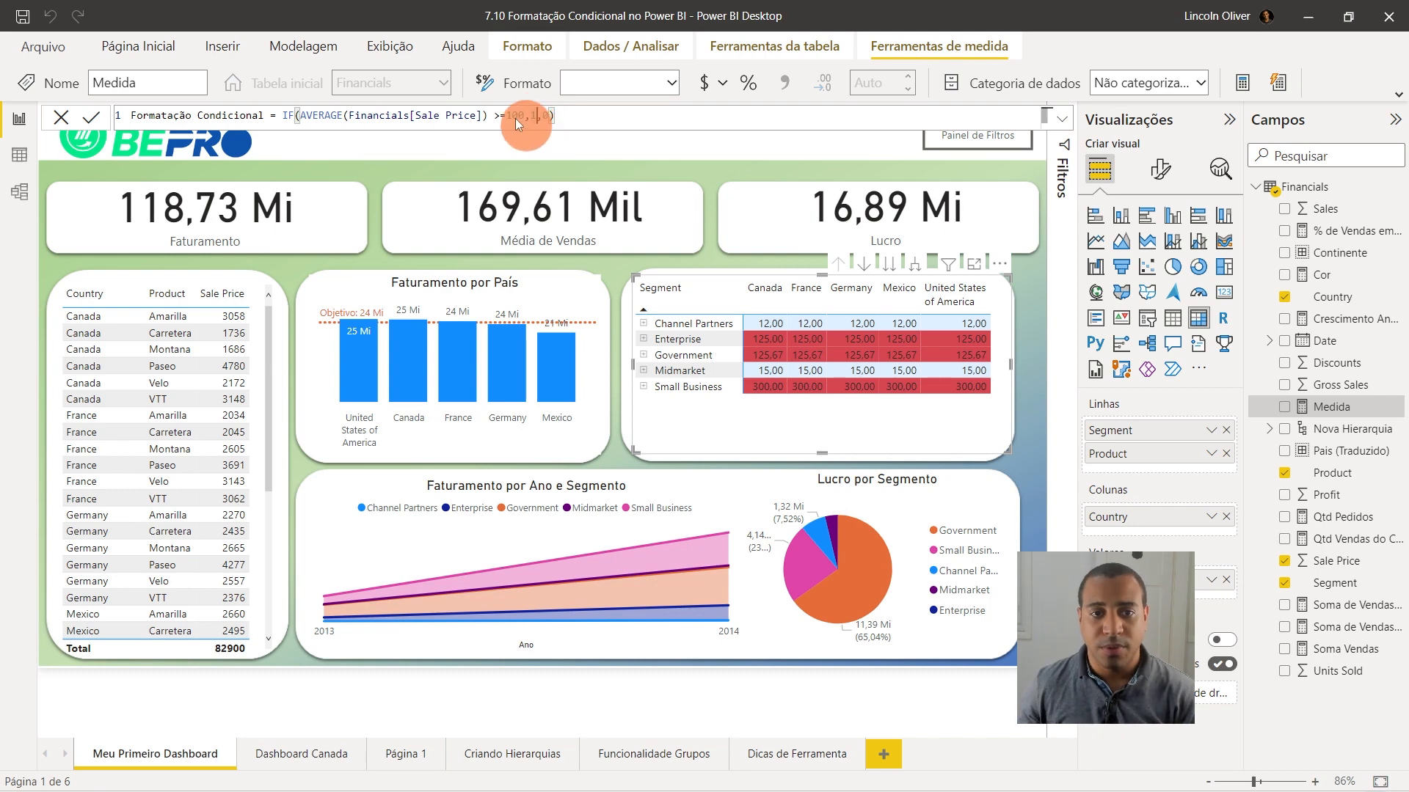
{"action": "left_click", "coordinate": [496, 116]}
{"action": "key", "text": "BackSpace"}
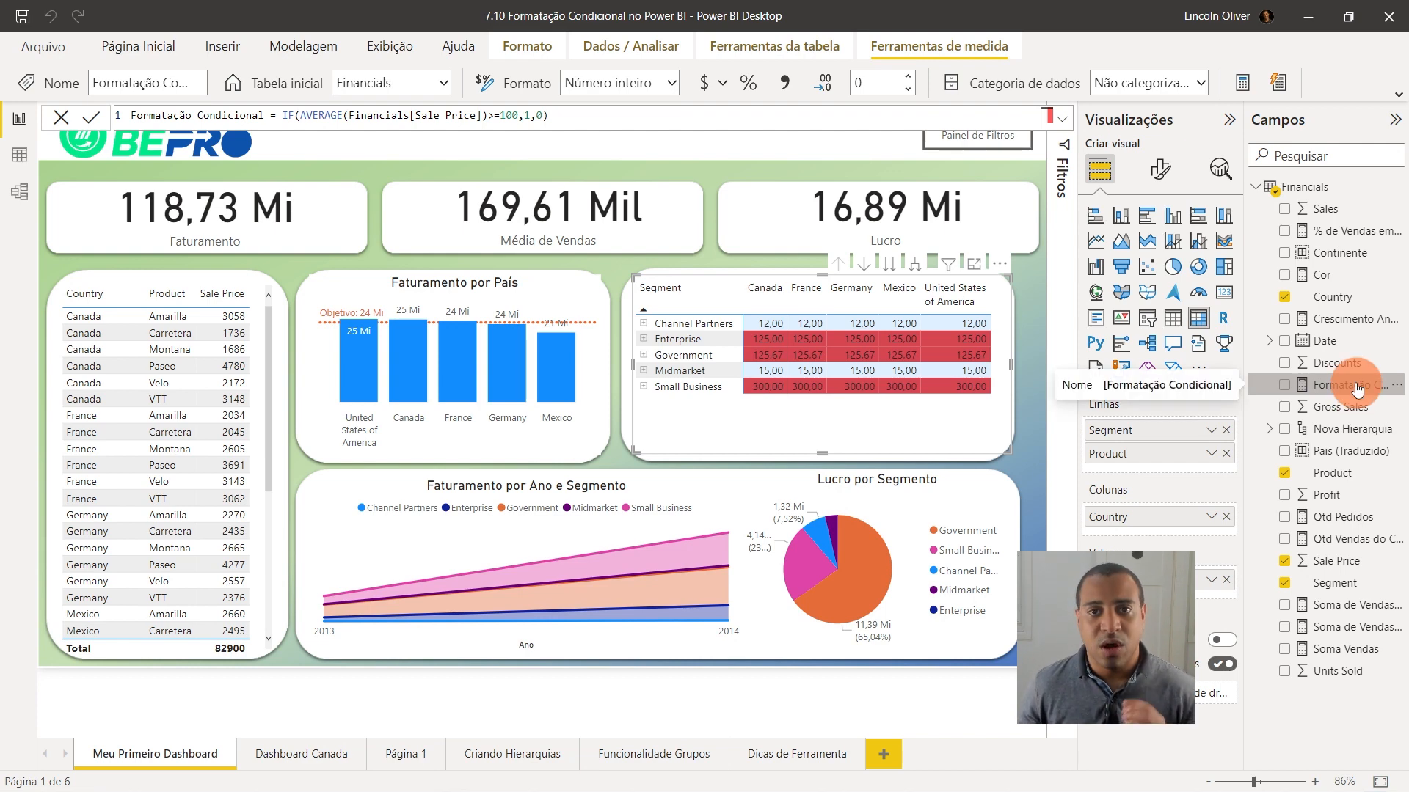
Add the Formatação Condicional measure to the values of the Segment matrix.
{"action": "left_click_drag", "start_coordinate": [1356, 384], "coordinate": [1167, 587]}
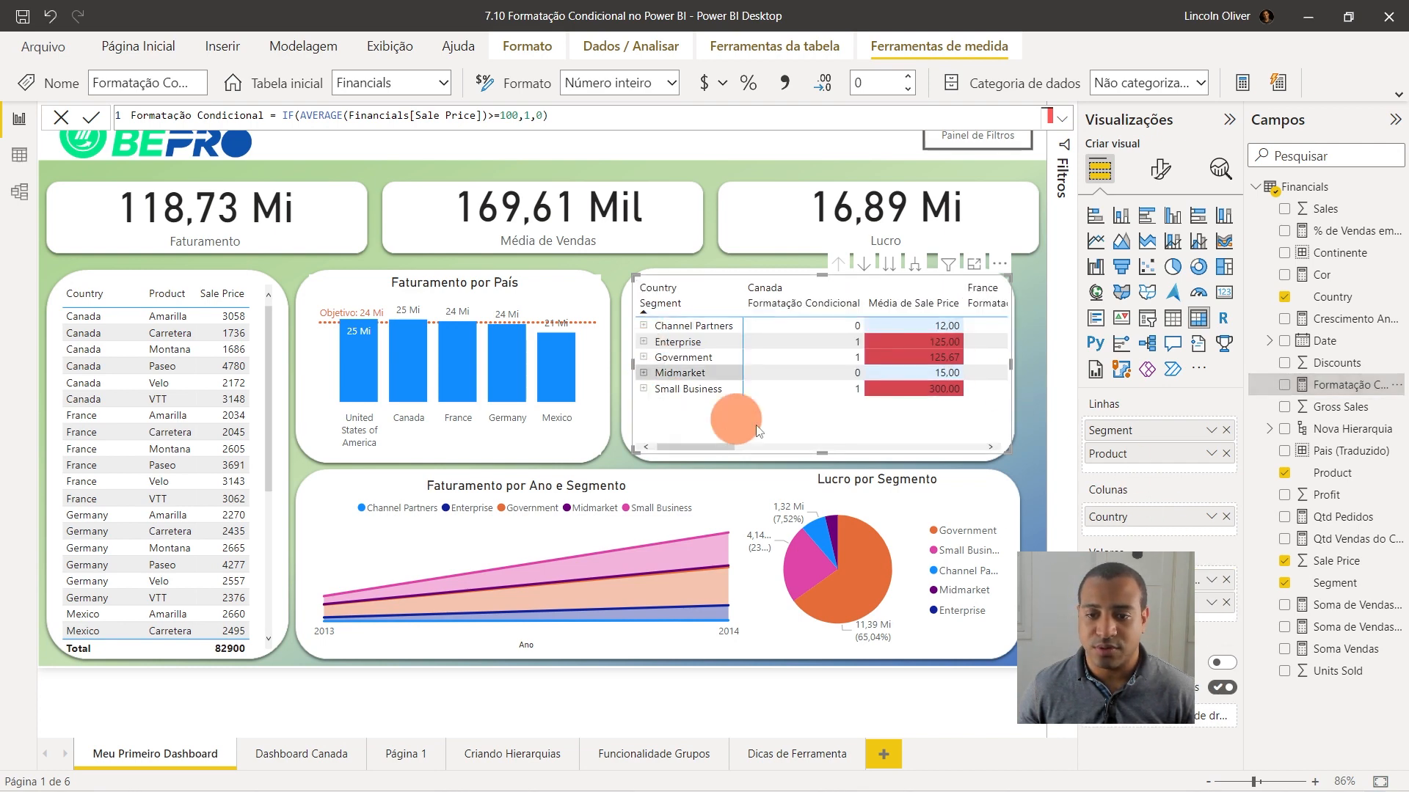
{"action": "mouse_move", "coordinate": [823, 326]}
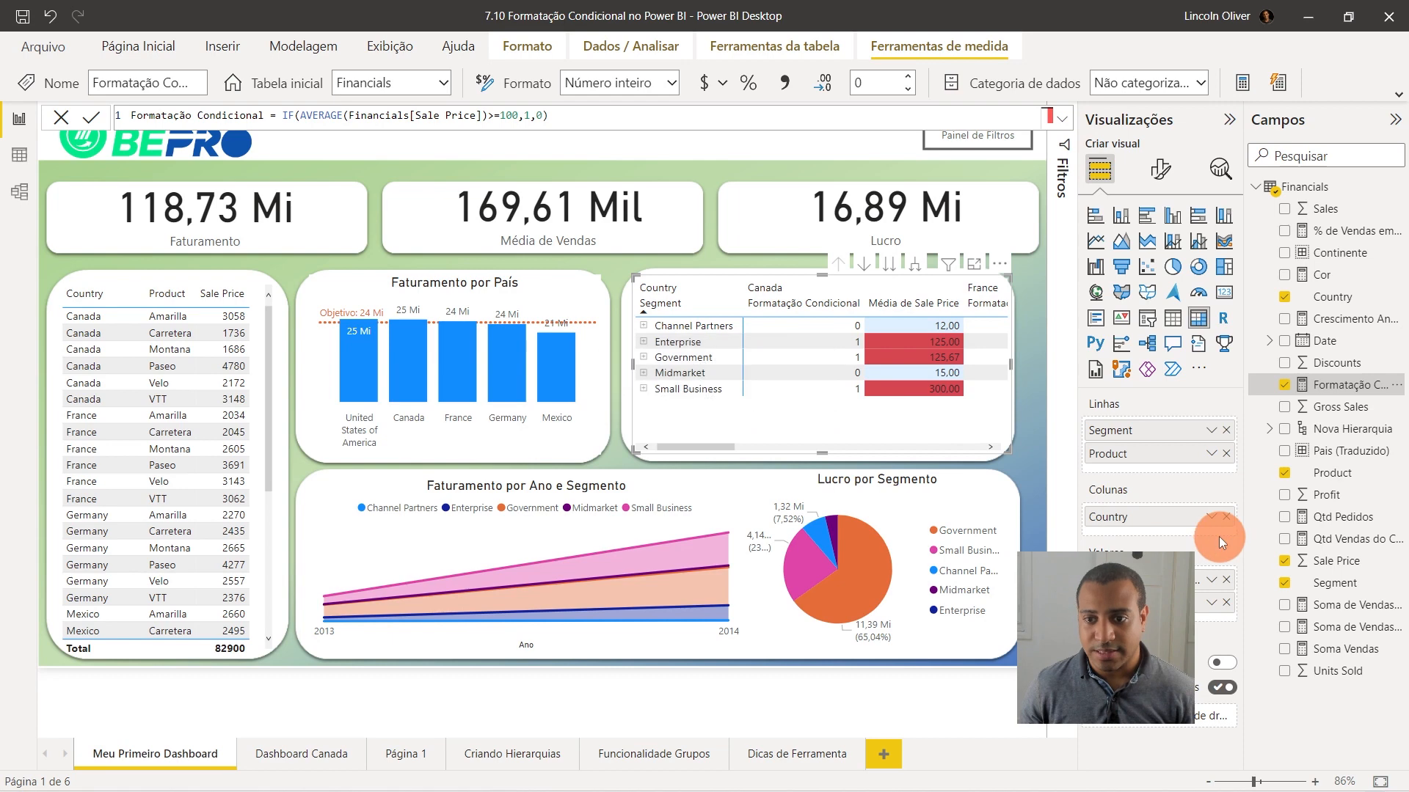
{"action": "left_click", "coordinate": [1212, 584]}
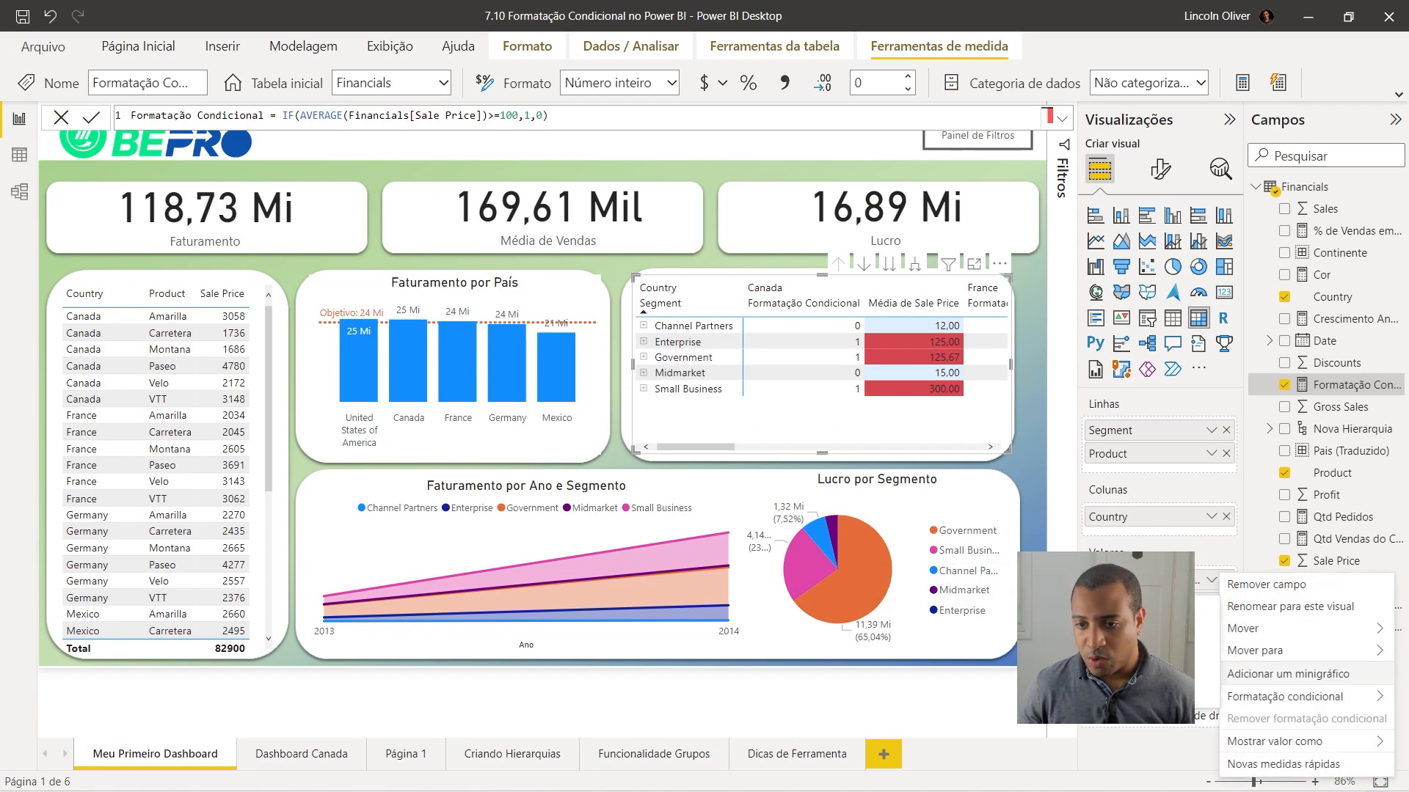
{"action": "left_click", "coordinate": [743, 276]}
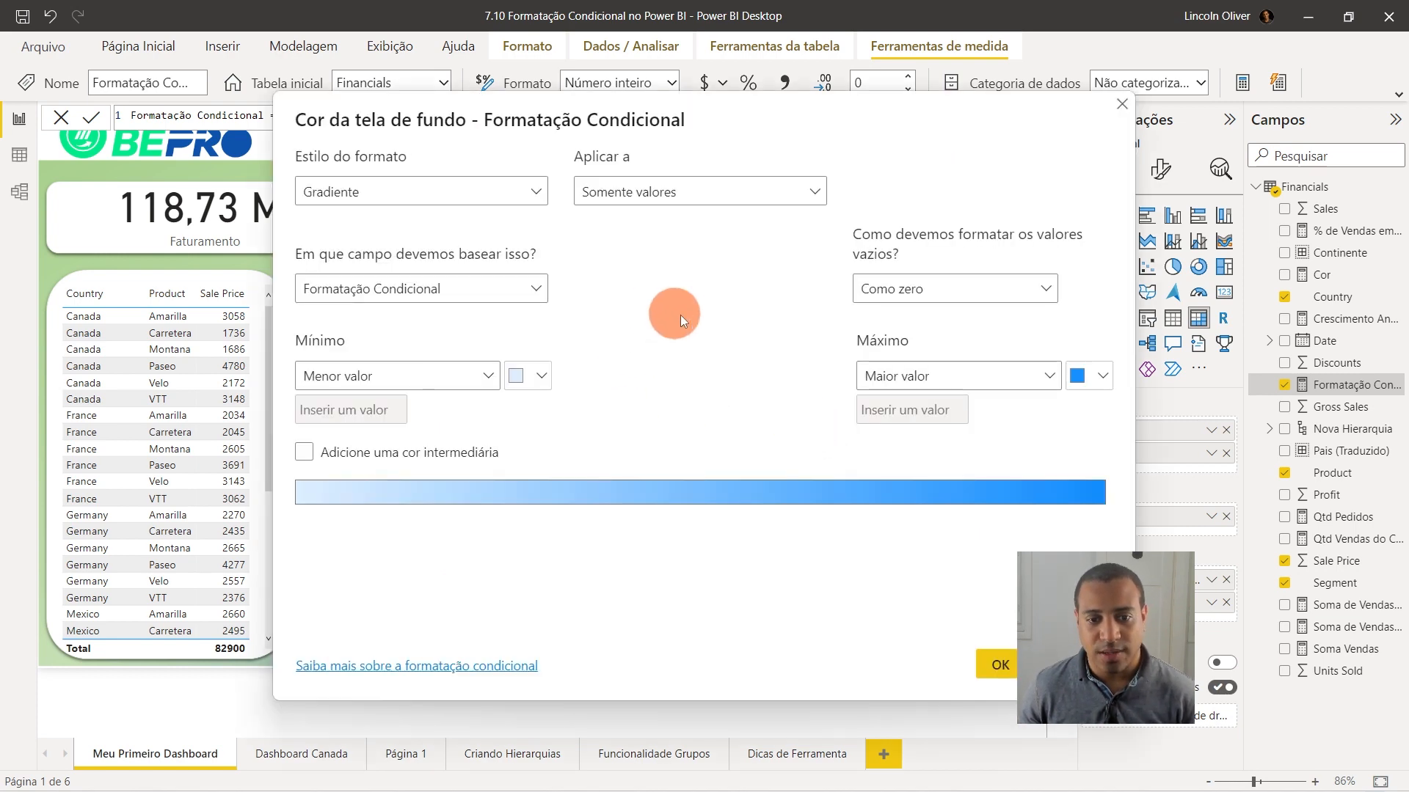
{"action": "left_click", "coordinate": [1008, 665]}
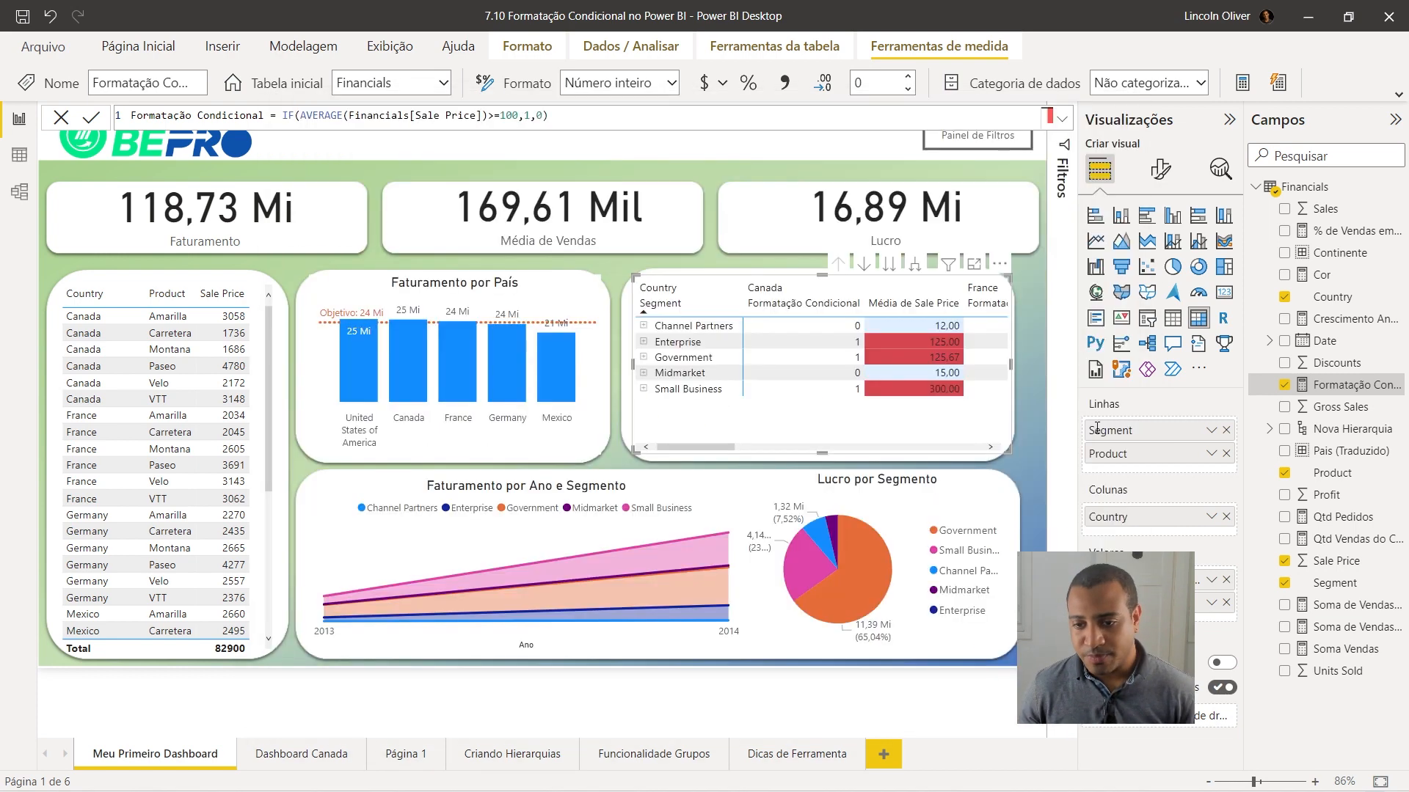
Reopen the background colour rules of Média de Sale Price and delete the light blue rule.
{"action": "left_click", "coordinate": [1209, 602]}
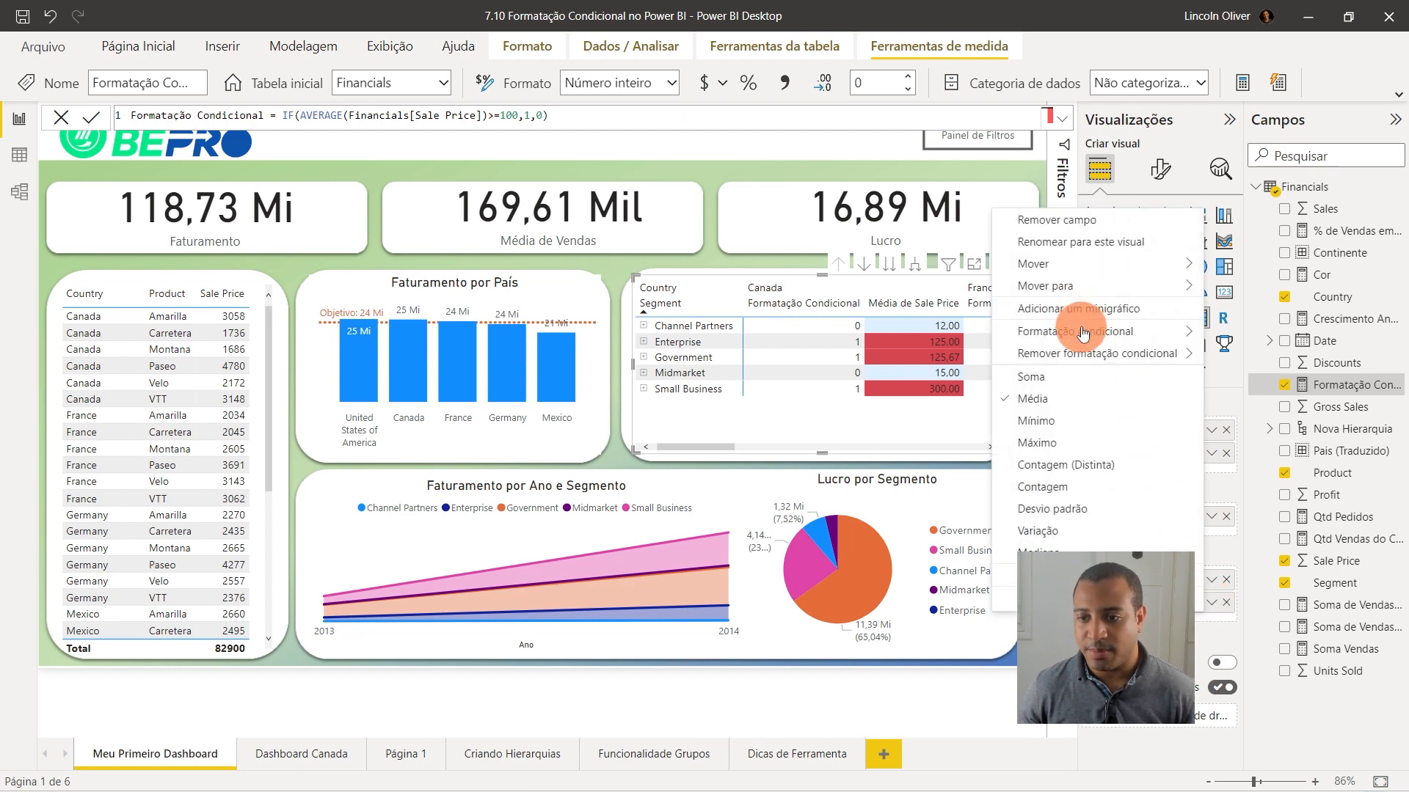
{"action": "left_click", "coordinate": [1027, 331]}
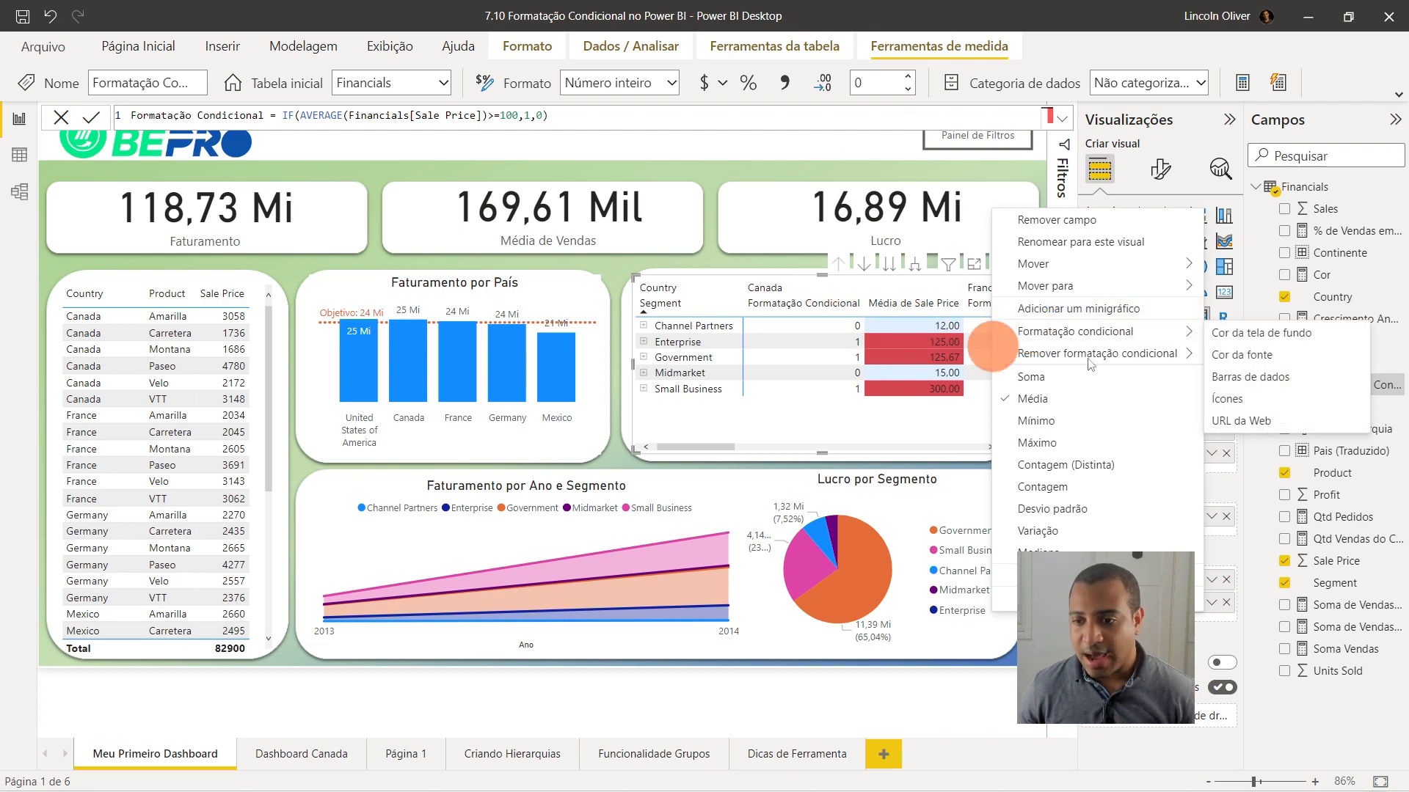
{"action": "left_click", "coordinate": [1324, 339]}
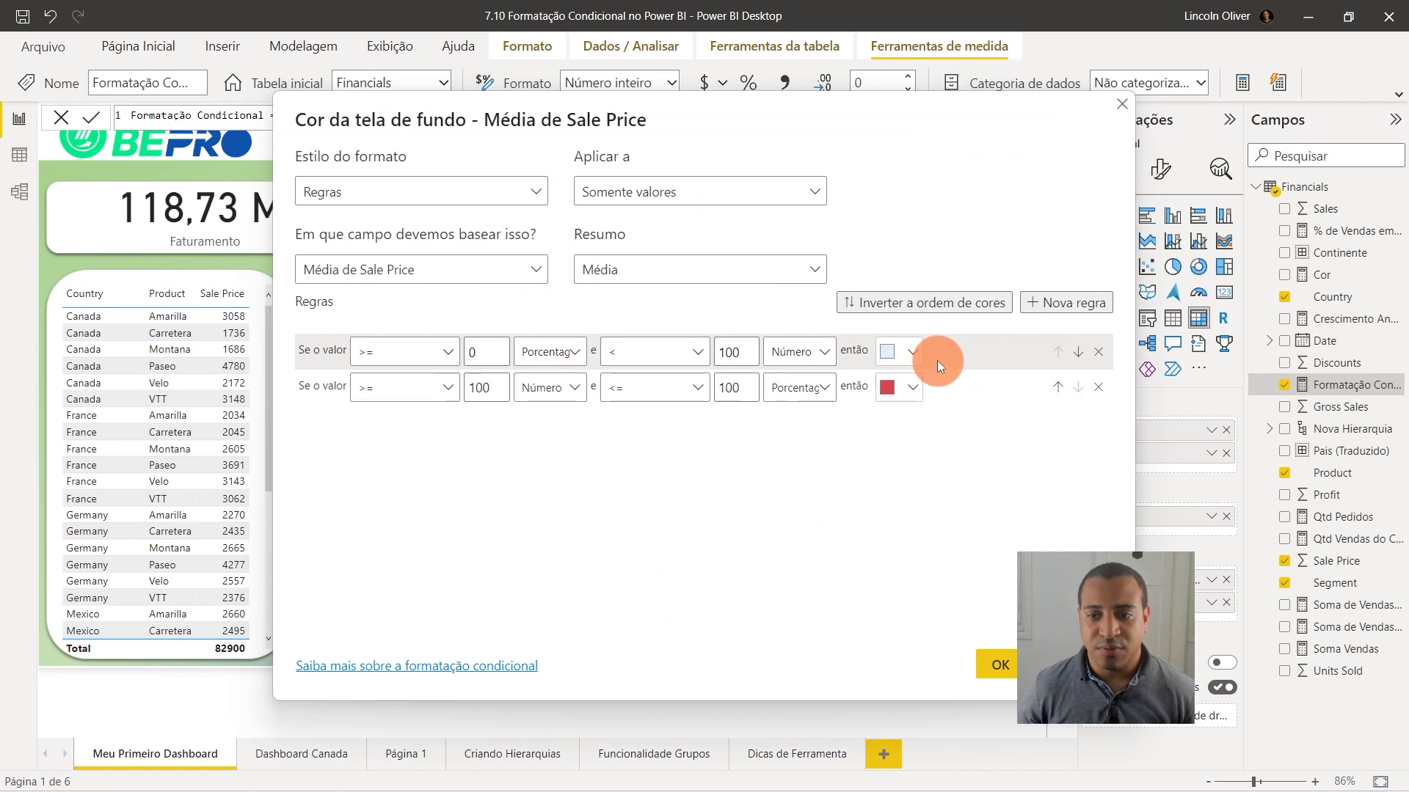
{"action": "left_click", "coordinate": [1098, 351]}
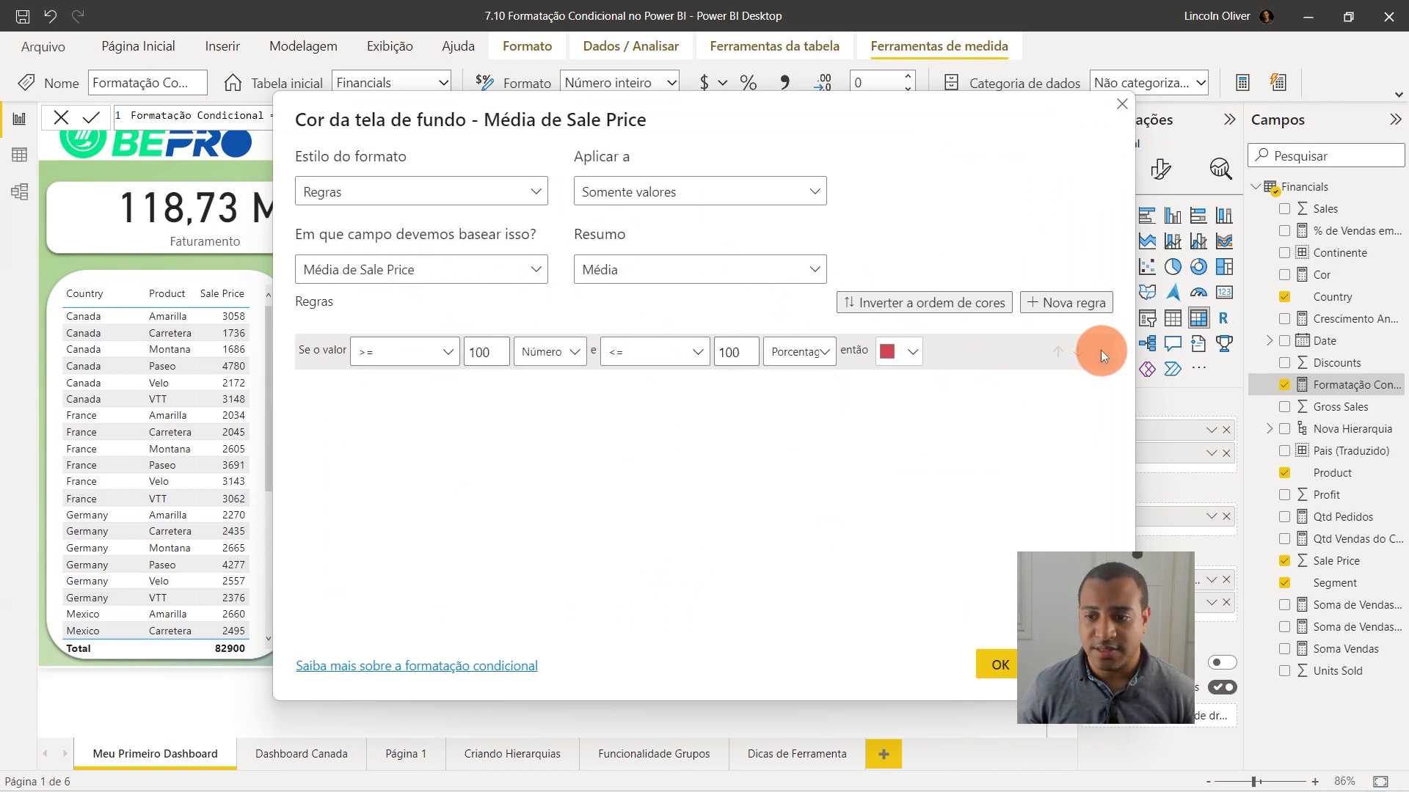
Base the background colour rules on the Formatação Condicional measure from the Financials table.
{"action": "left_click", "coordinate": [404, 272]}
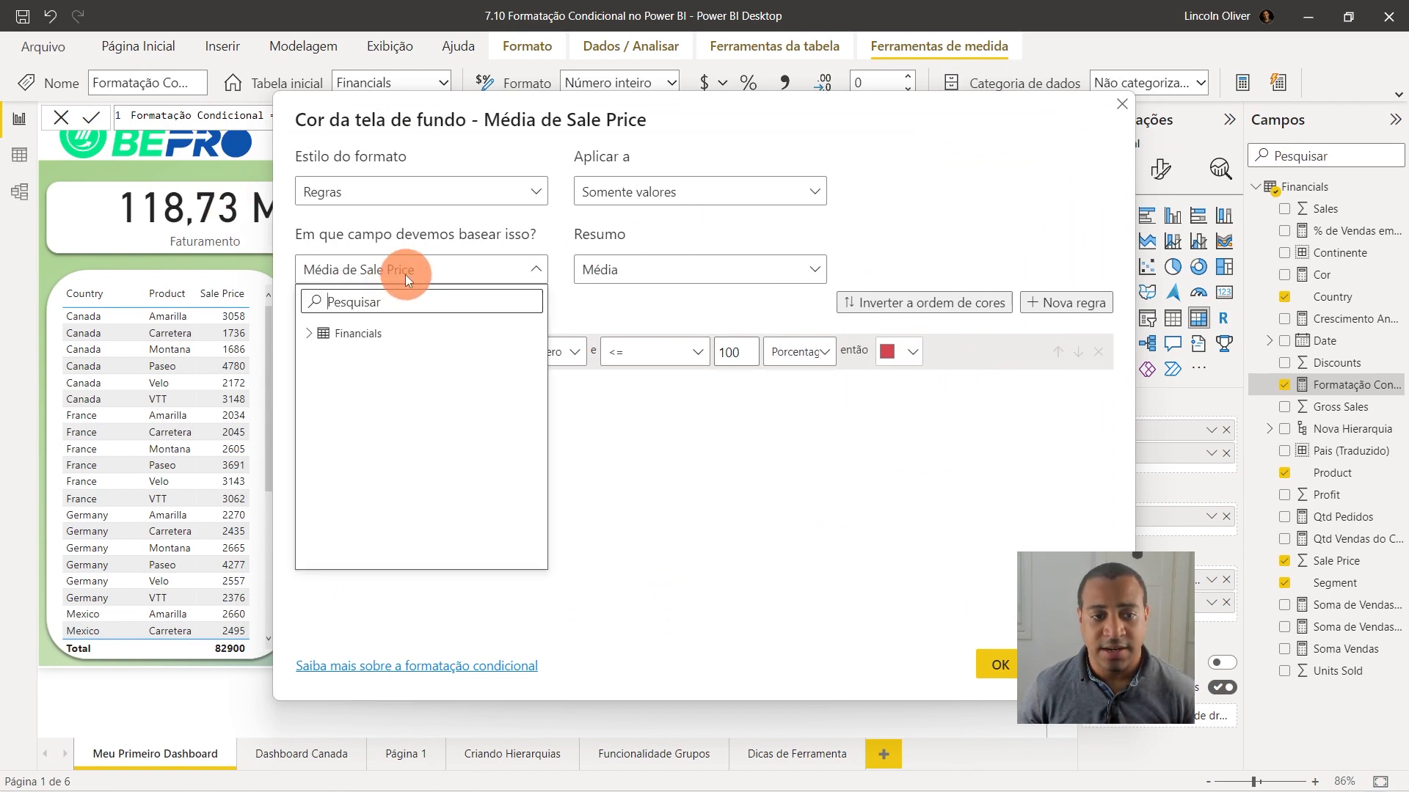
{"action": "left_click", "coordinate": [340, 321]}
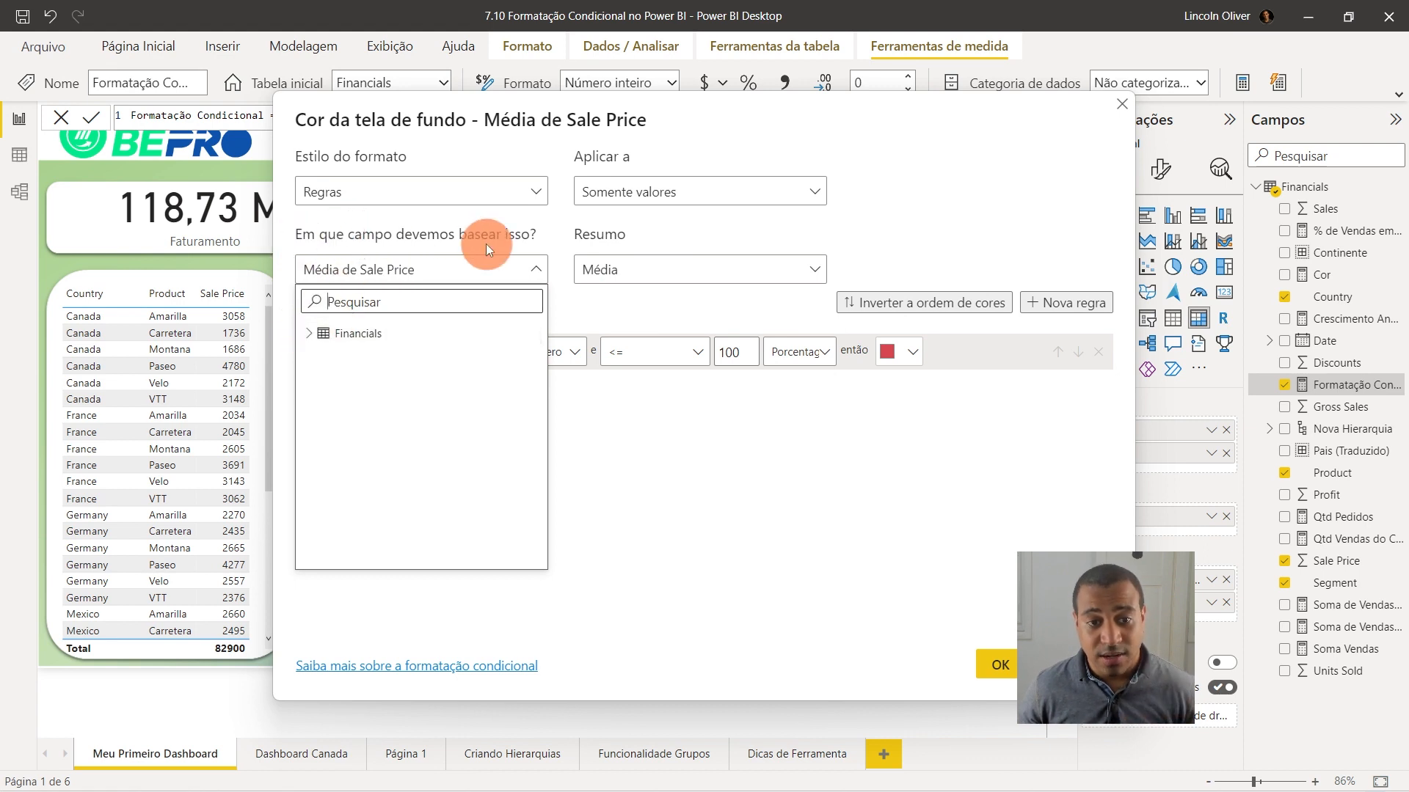
{"action": "left_click", "coordinate": [303, 334]}
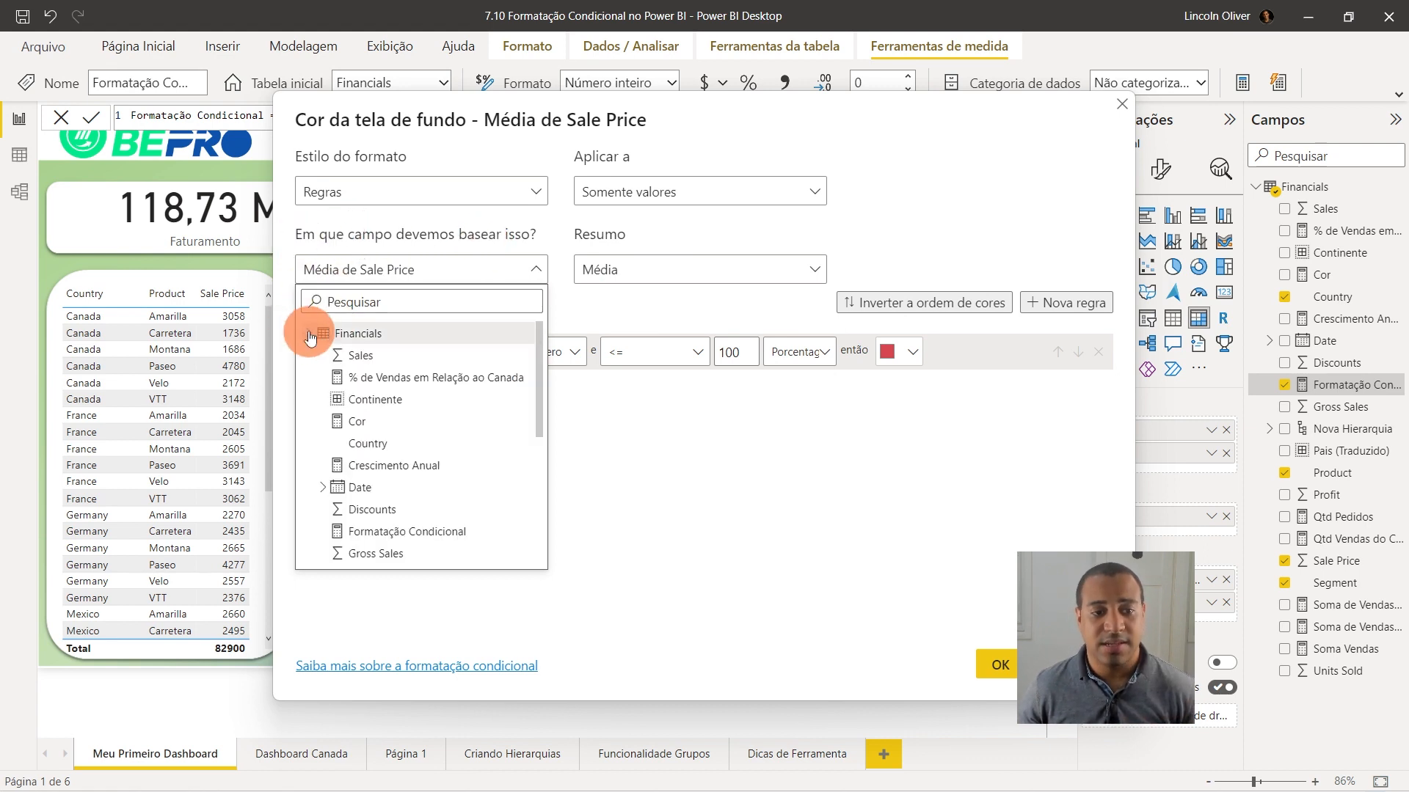
{"action": "scroll", "coordinate": [430, 455], "scroll_direction": "down", "scroll_amount": 2}
{"action": "left_click", "coordinate": [430, 462]}
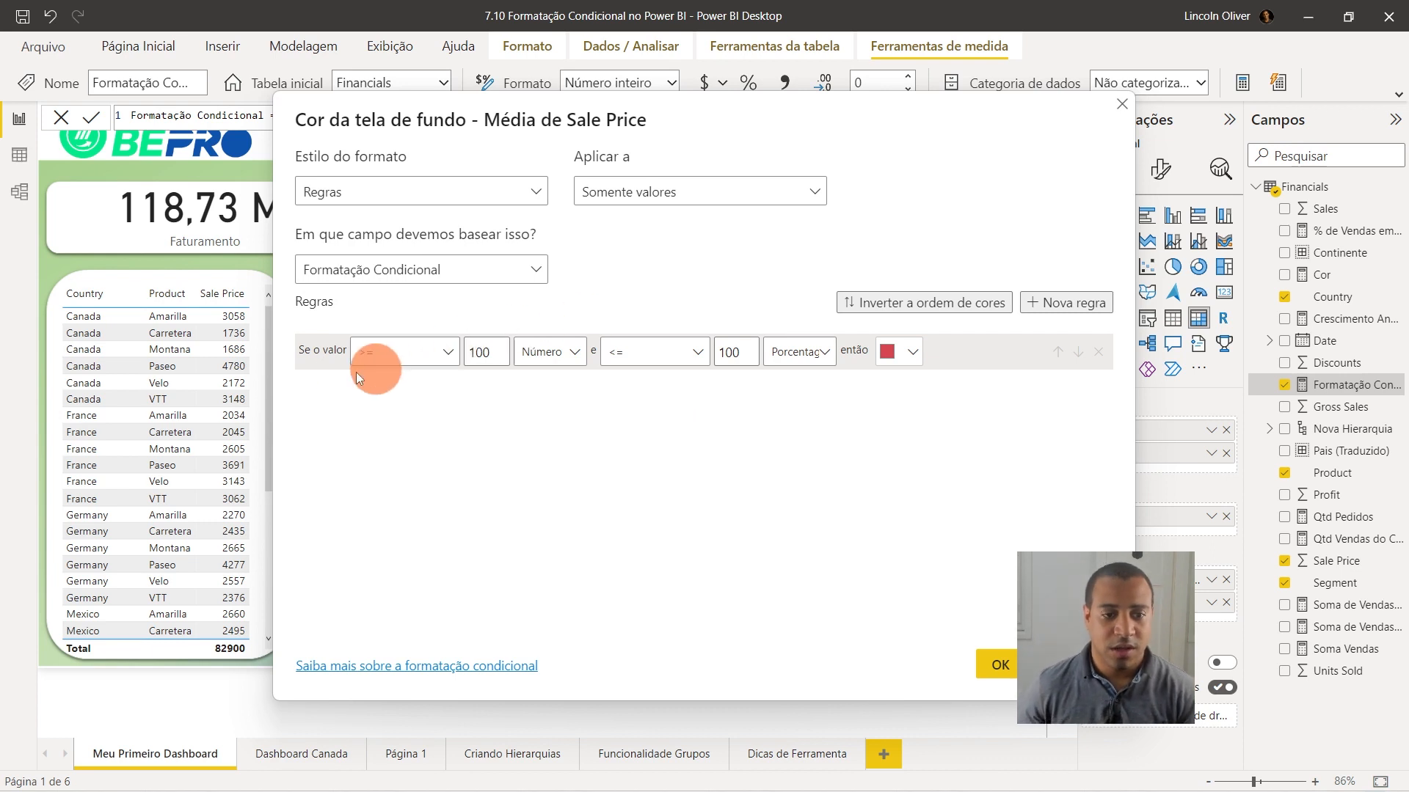
Change the remaining red rule so it applies when the value equals the number 1.
{"action": "left_click", "coordinate": [371, 353]}
{"action": "left_click", "coordinate": [403, 440]}
{"action": "double_click", "coordinate": [484, 352]}
{"action": "type", "text": "1"}
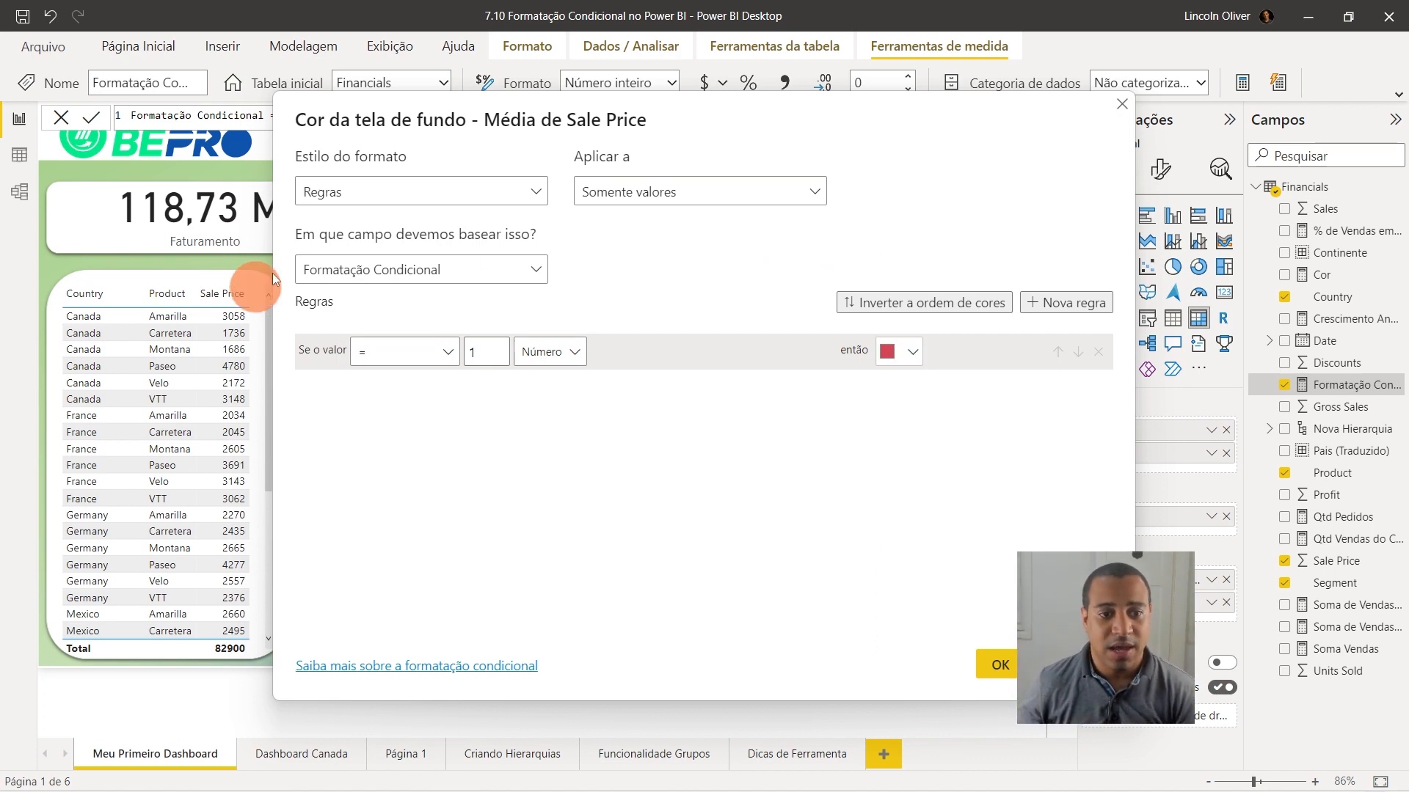
{"action": "left_click", "coordinate": [343, 270]}
{"action": "left_click", "coordinate": [640, 261]}
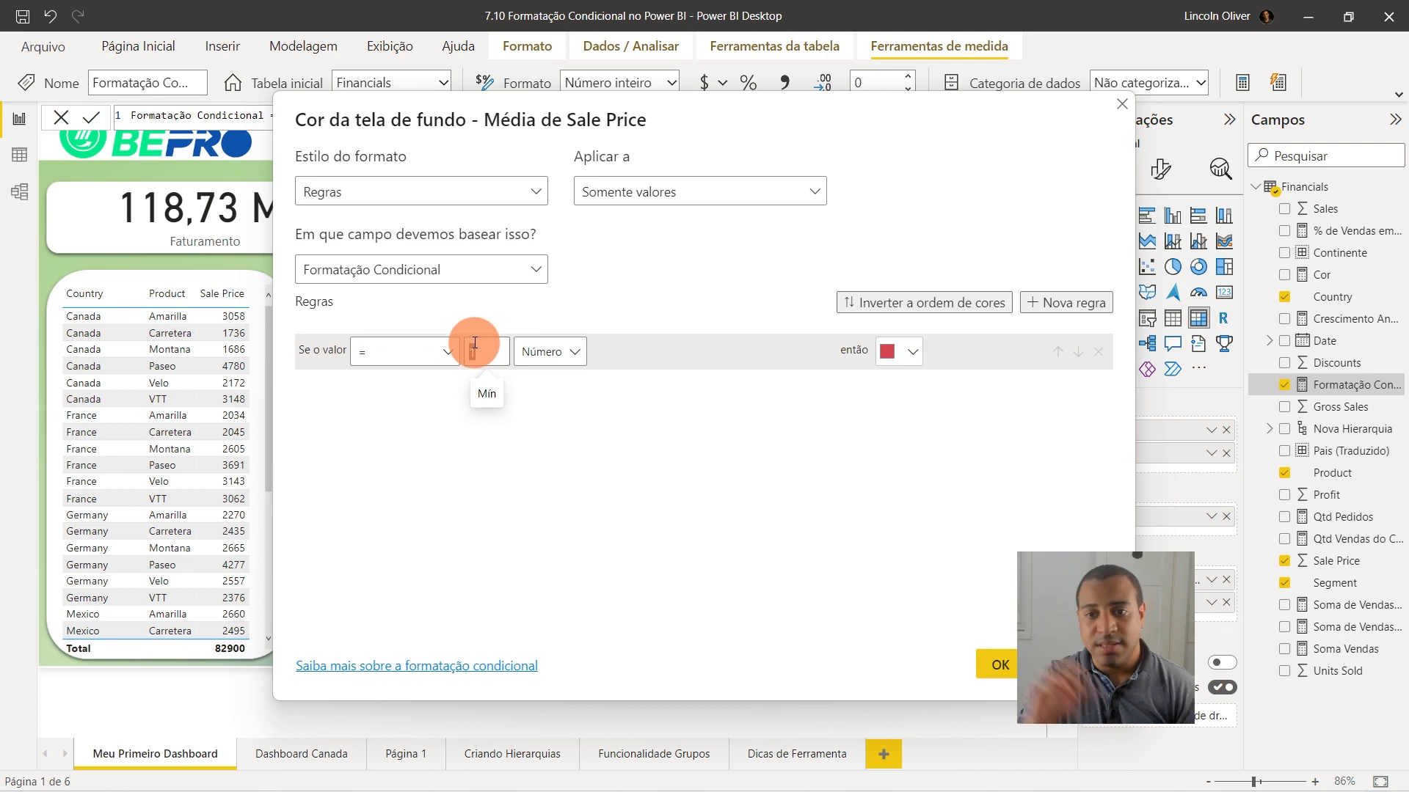
{"action": "type", "text": "1"}
Add a second rule colouring values equal to the number 0 light blue, and apply the rules.
{"action": "left_click", "coordinate": [1056, 317]}
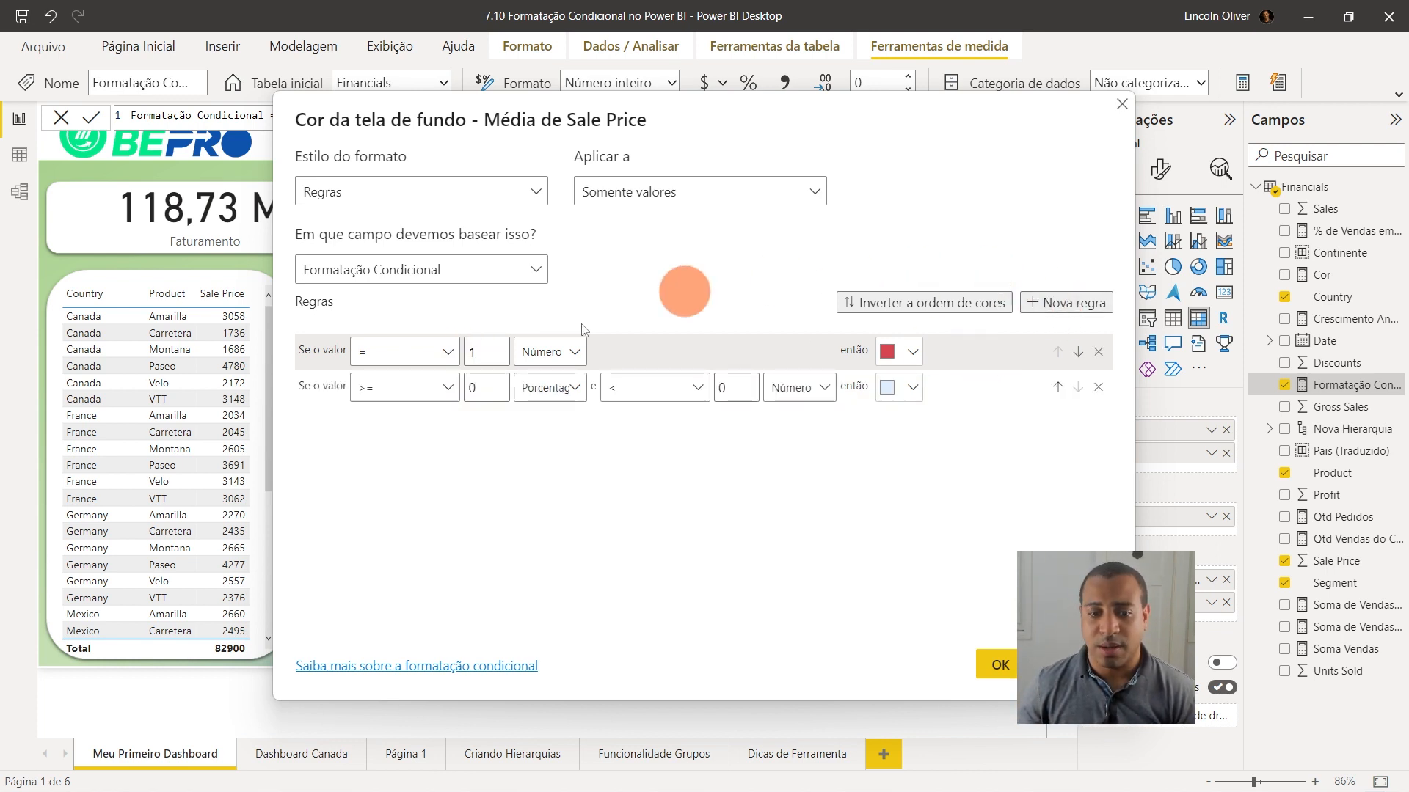
{"action": "left_click", "coordinate": [385, 393]}
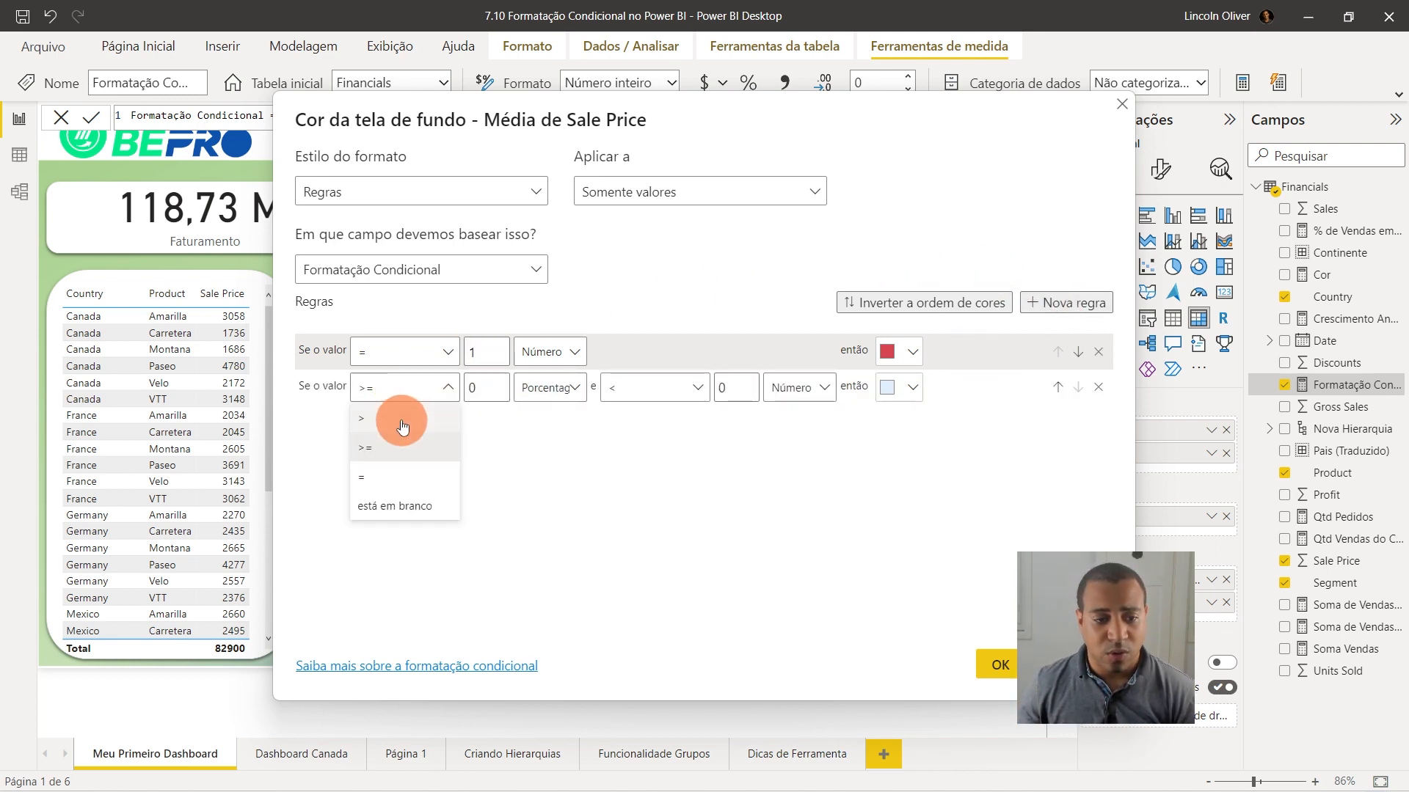
{"action": "left_click", "coordinate": [389, 477]}
{"action": "left_click", "coordinate": [550, 387]}
{"action": "left_click", "coordinate": [543, 432]}
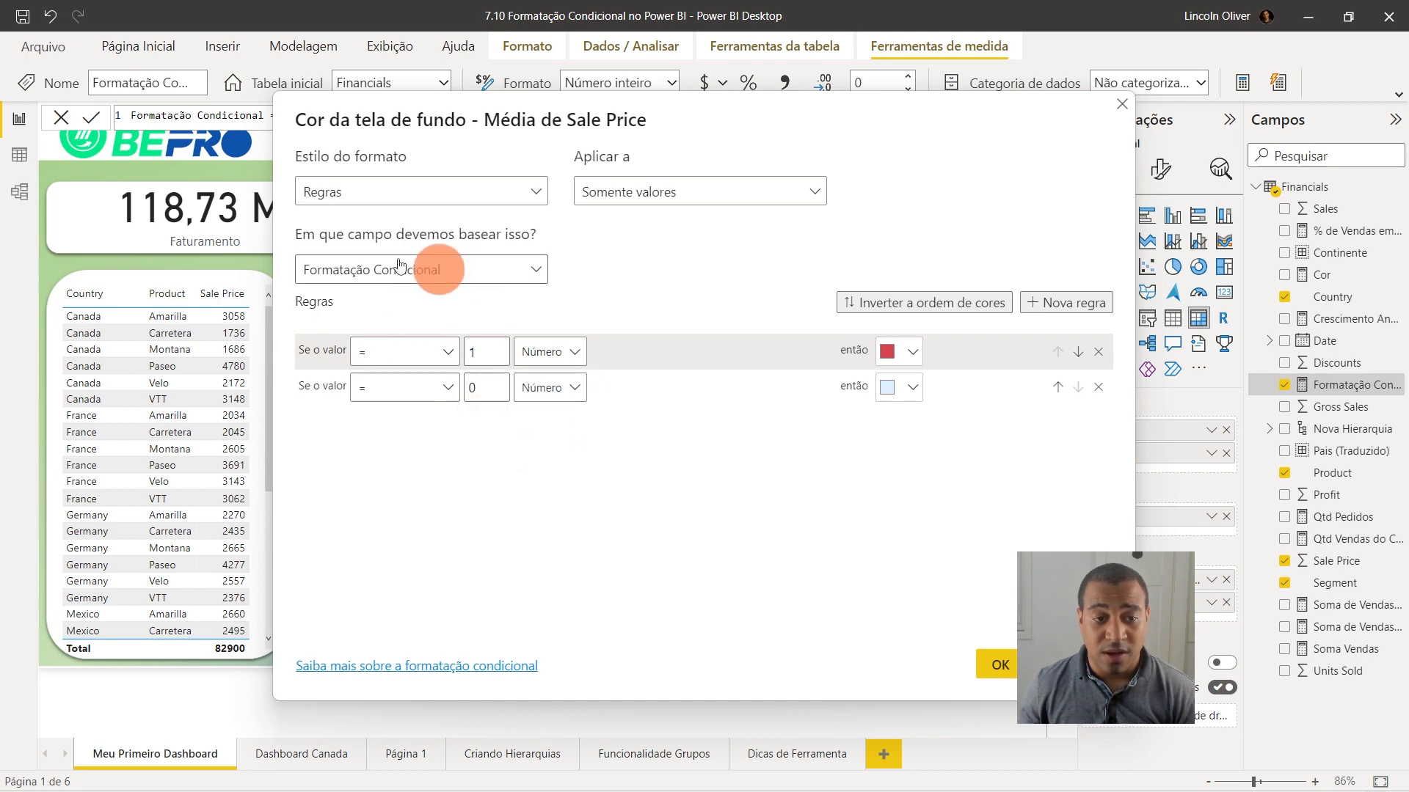
{"action": "left_click", "coordinate": [1002, 666]}
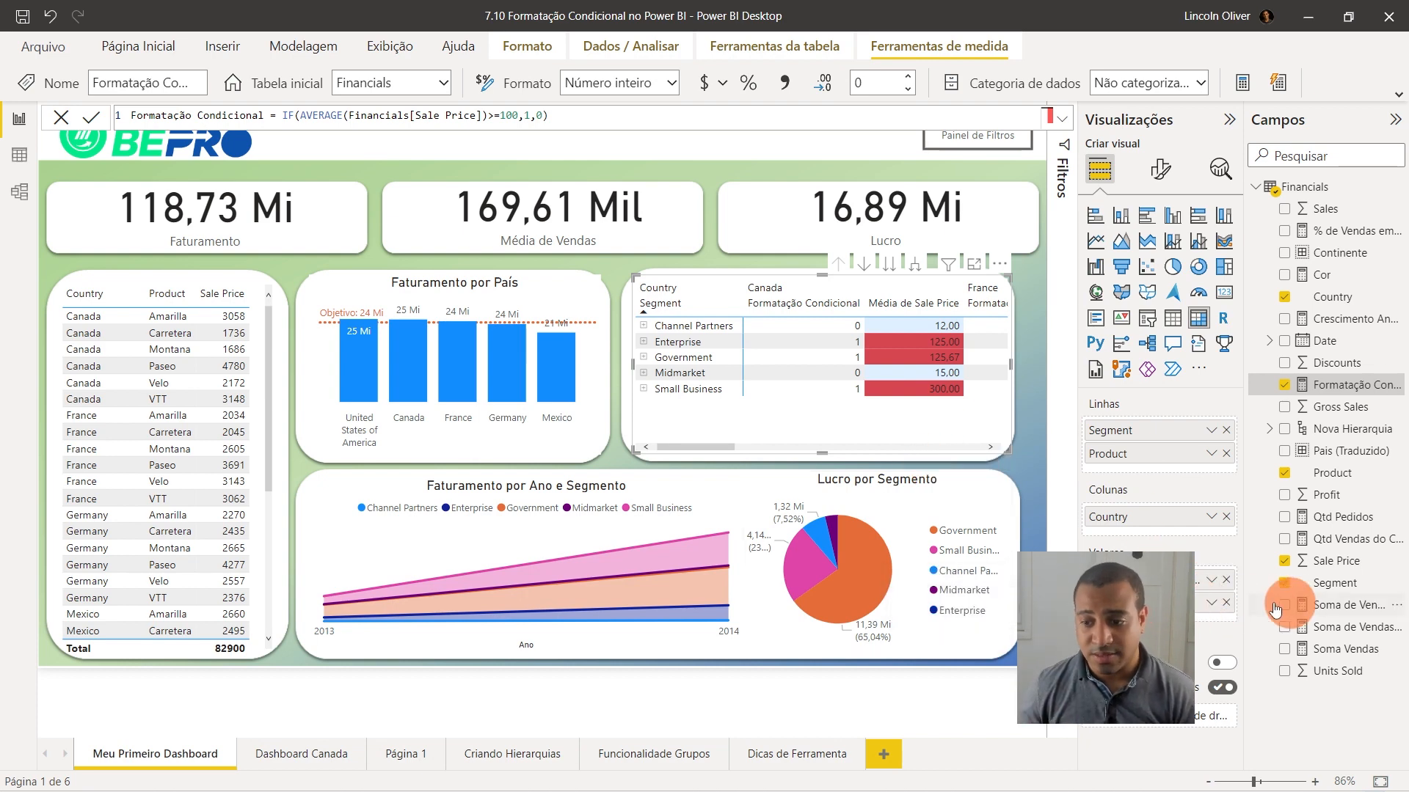
Change the background colour rule of Média de Sale Price for values equal to 0 to orange and apply it.
{"action": "left_click", "coordinate": [1211, 603]}
{"action": "mouse_move", "coordinate": [1121, 338]}
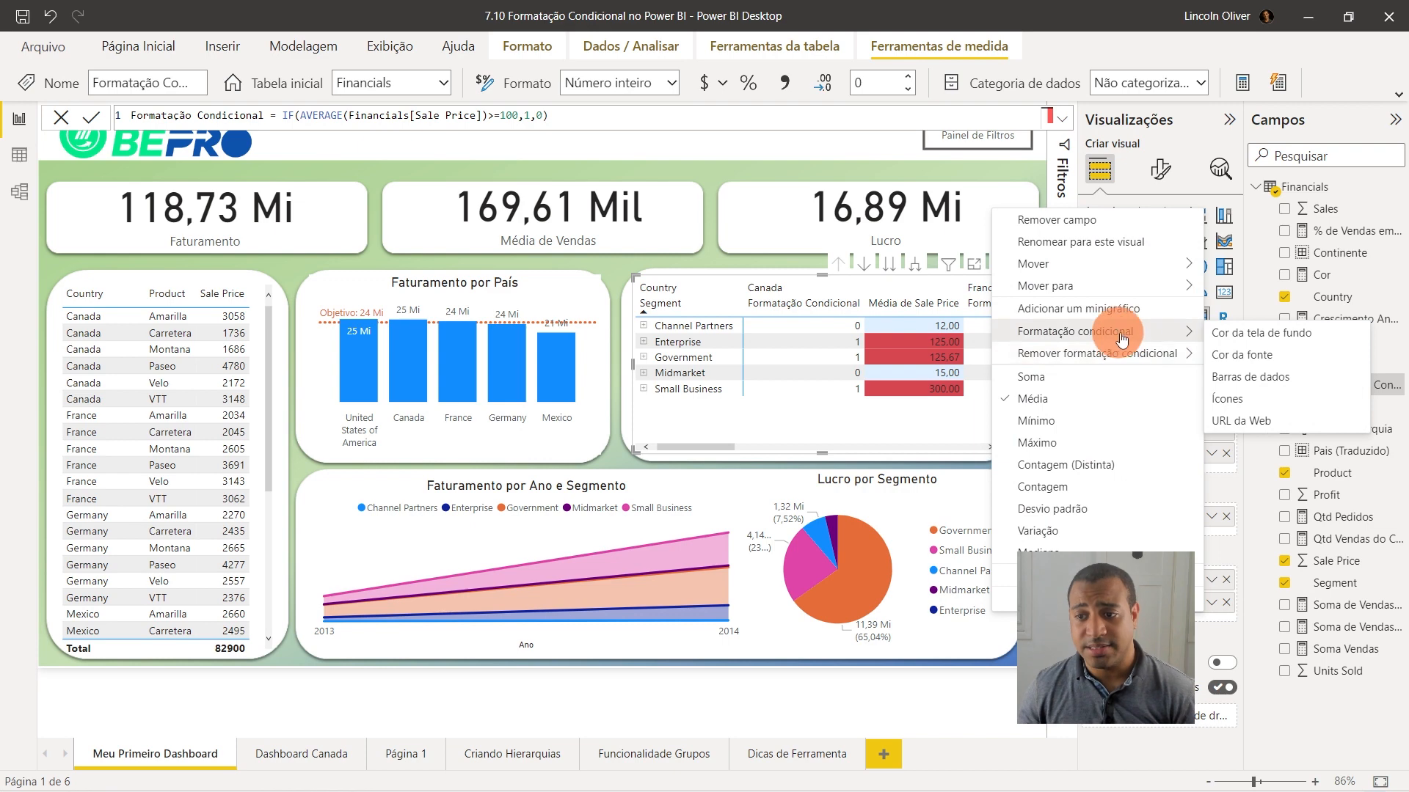
{"action": "left_click", "coordinate": [1302, 337]}
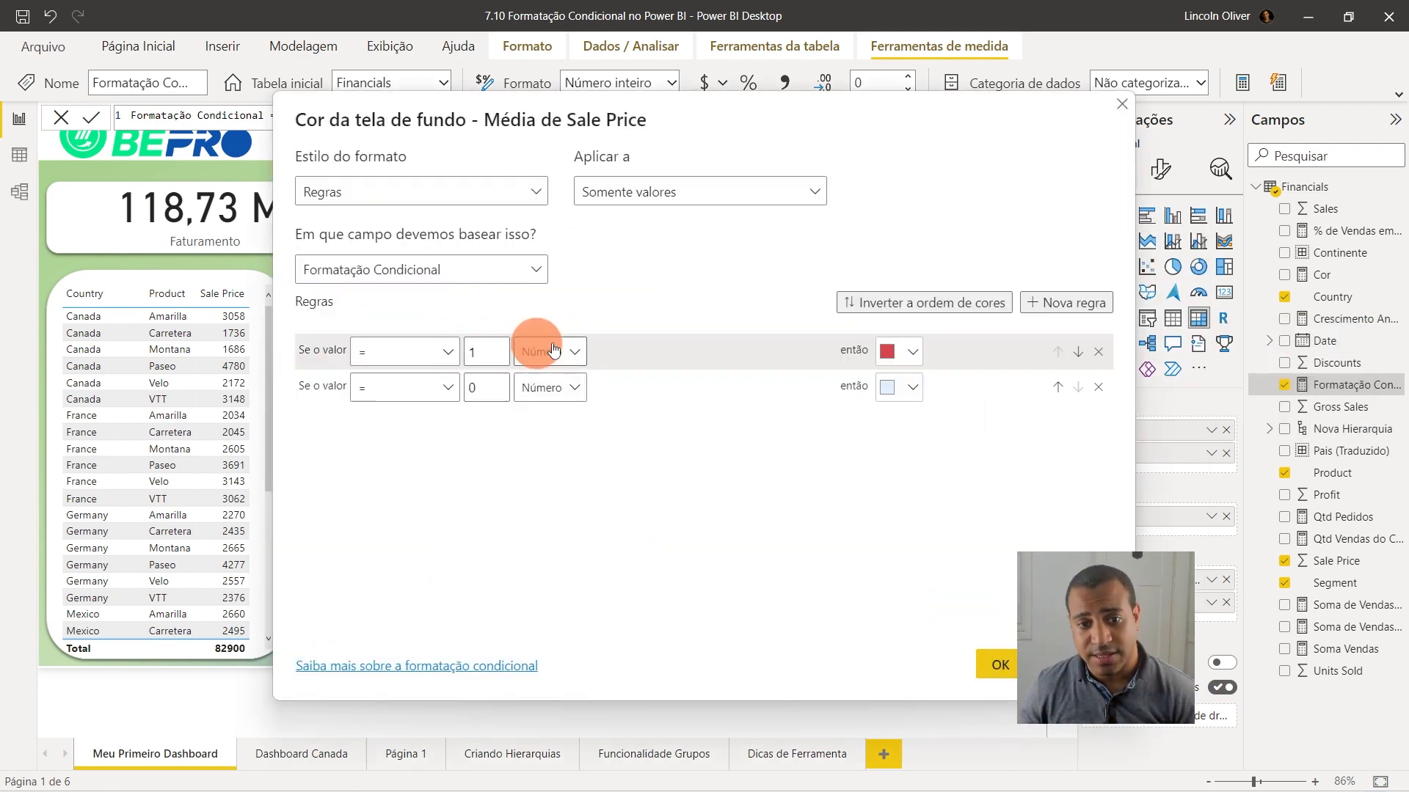
{"action": "left_click", "coordinate": [892, 389]}
{"action": "left_click", "coordinate": [892, 389]}
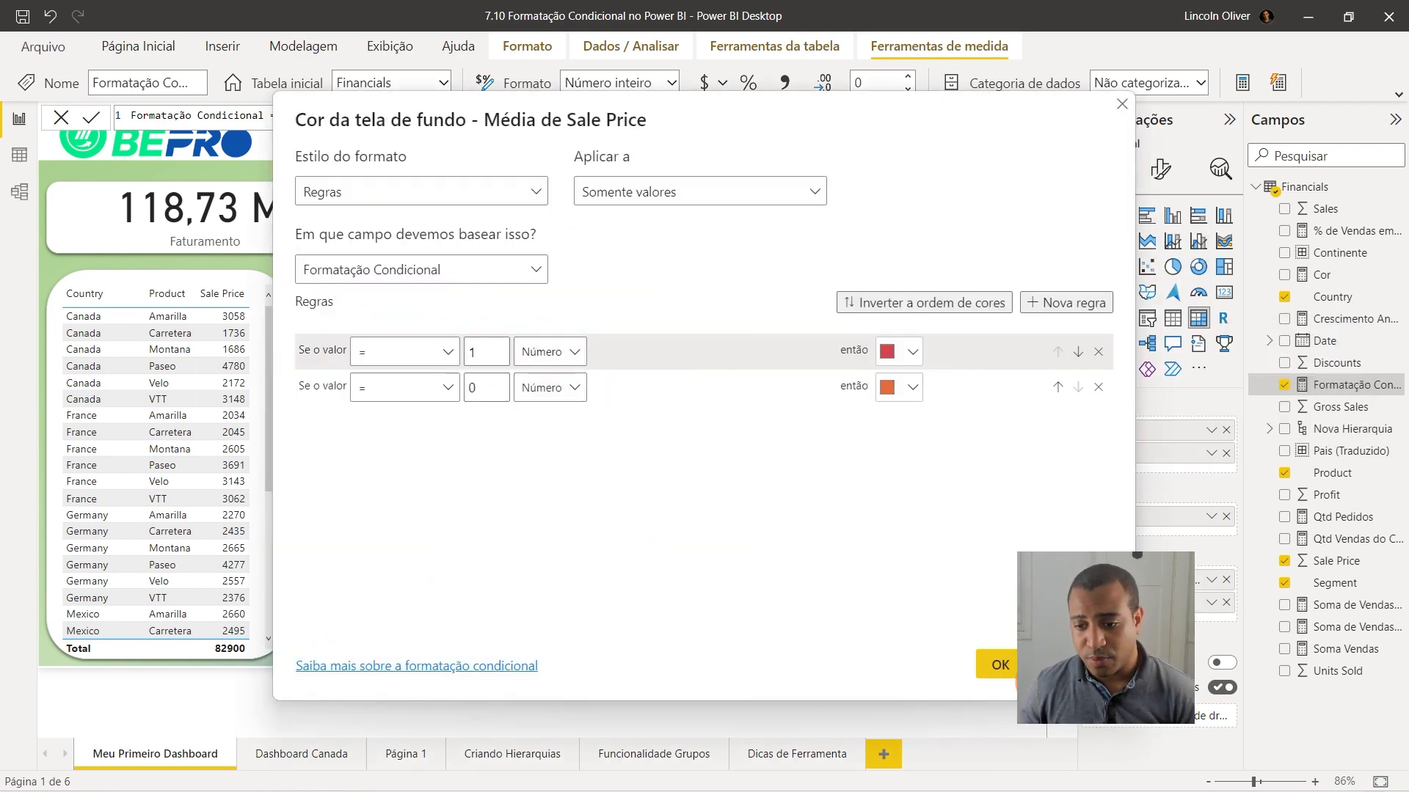
{"action": "left_click", "coordinate": [997, 667]}
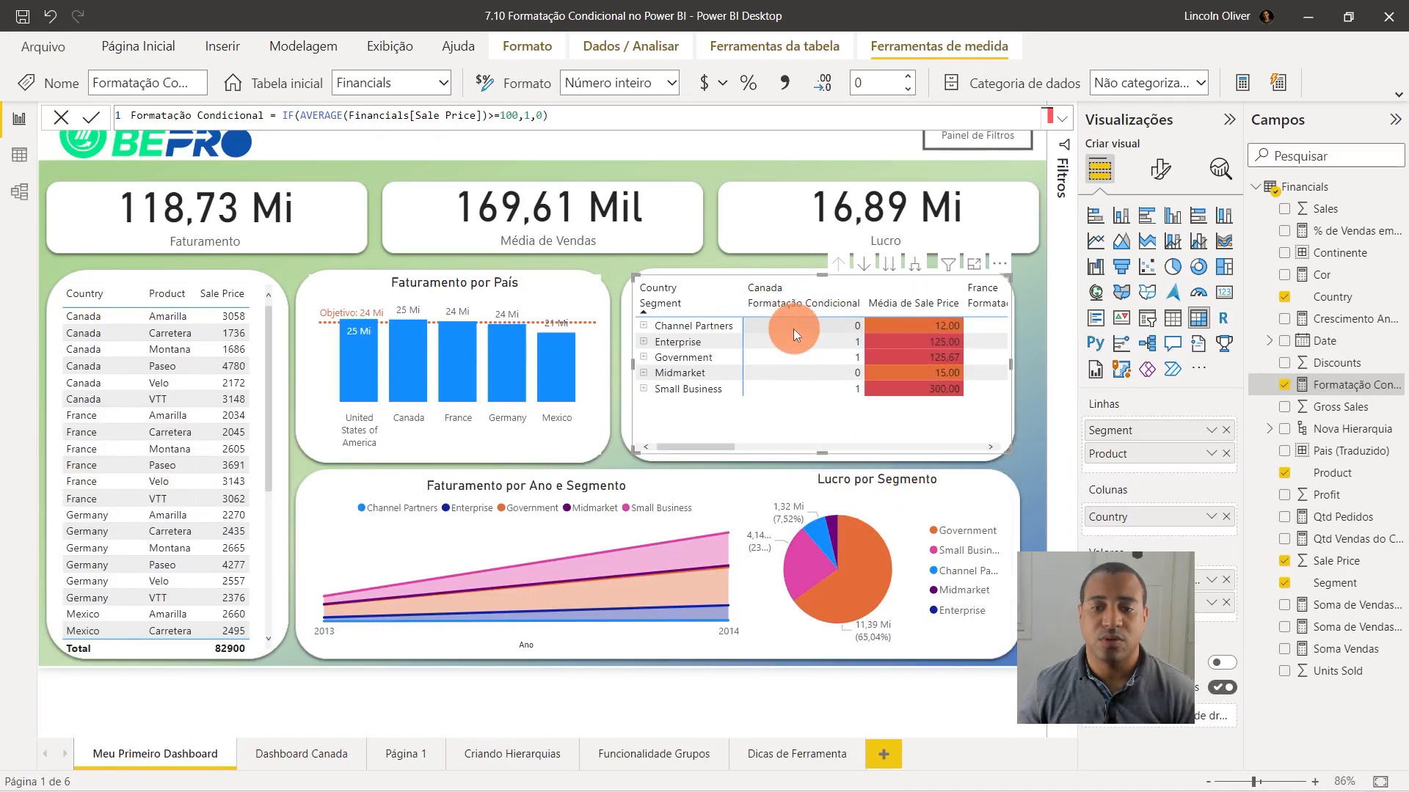
{"action": "mouse_move", "coordinate": [927, 330]}
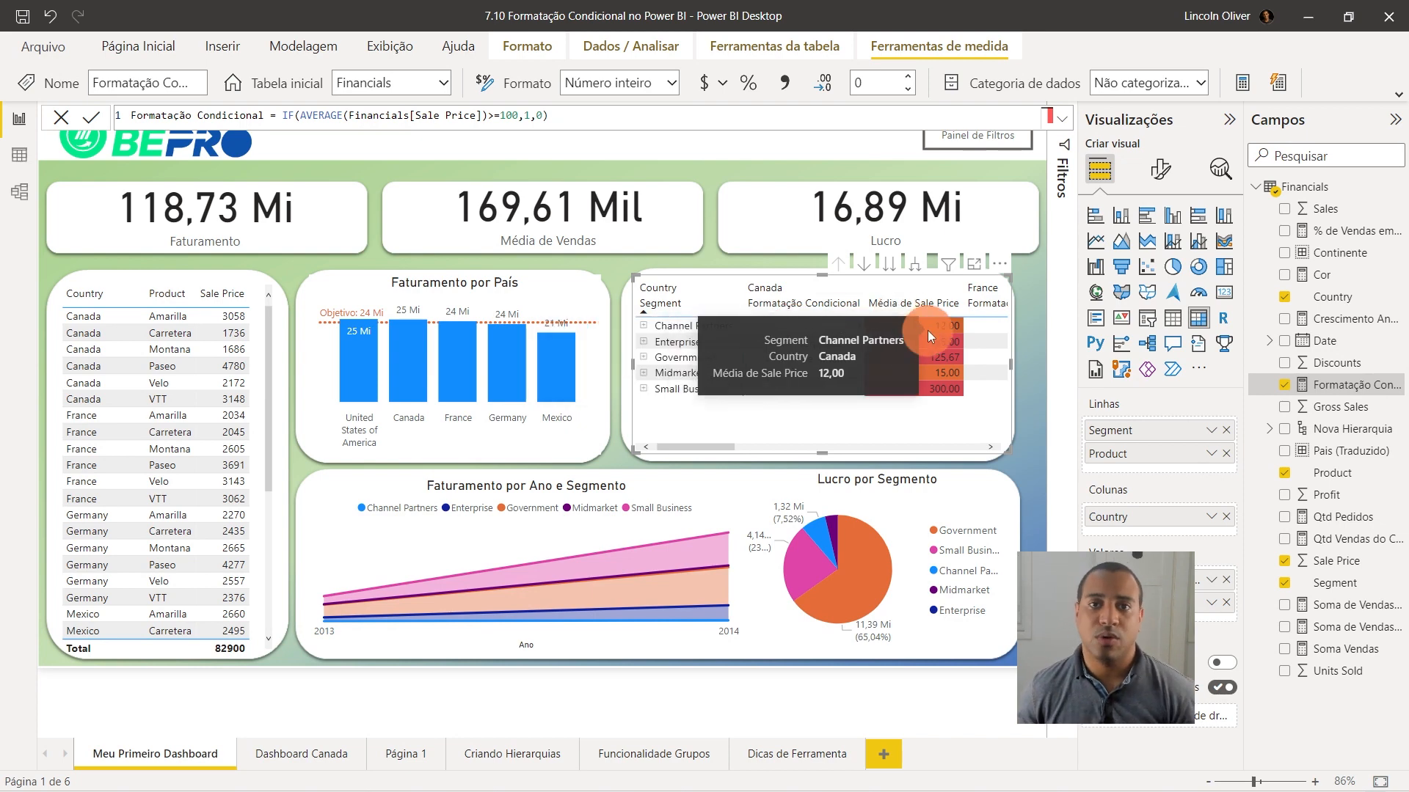
{"action": "mouse_move", "coordinate": [844, 326]}
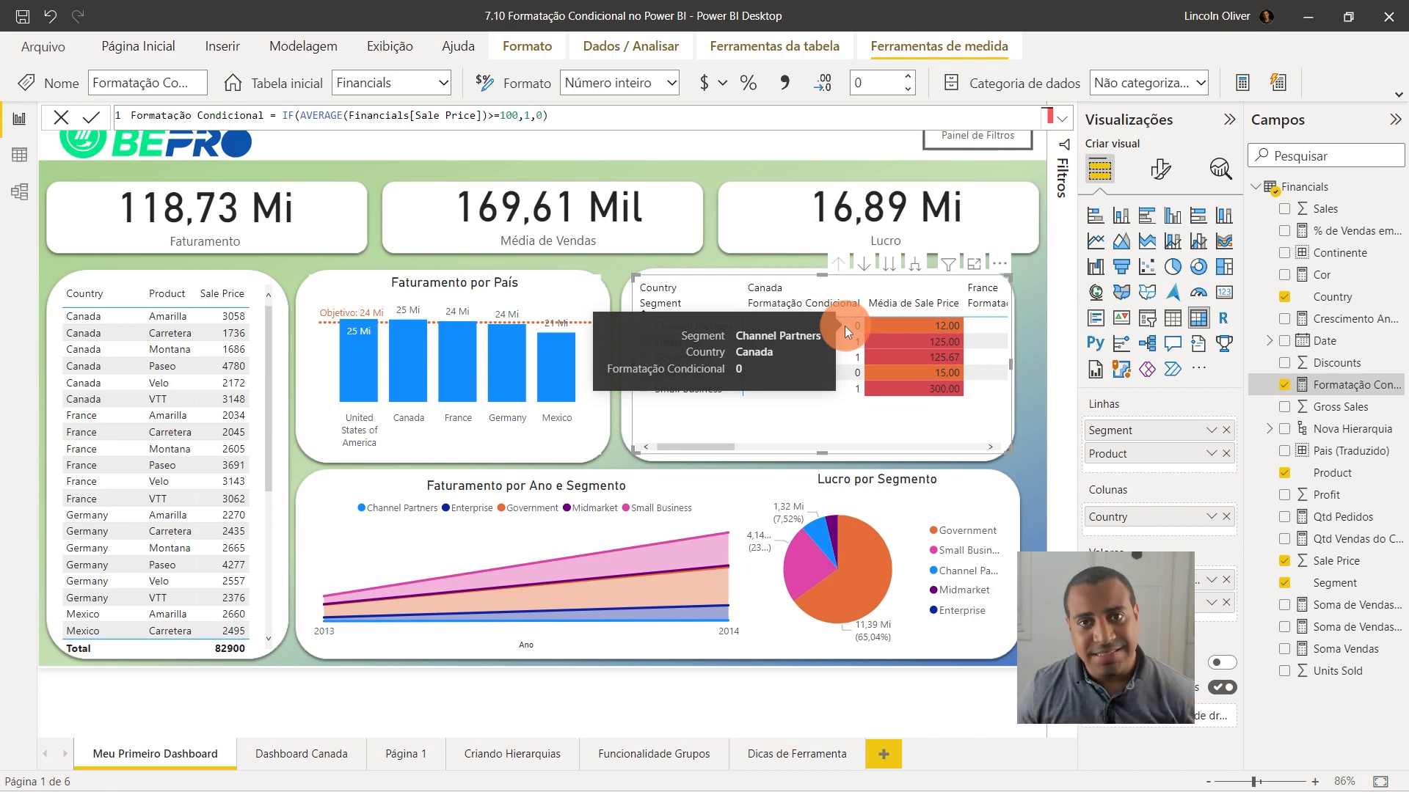
{"action": "left_click", "coordinate": [1211, 580]}
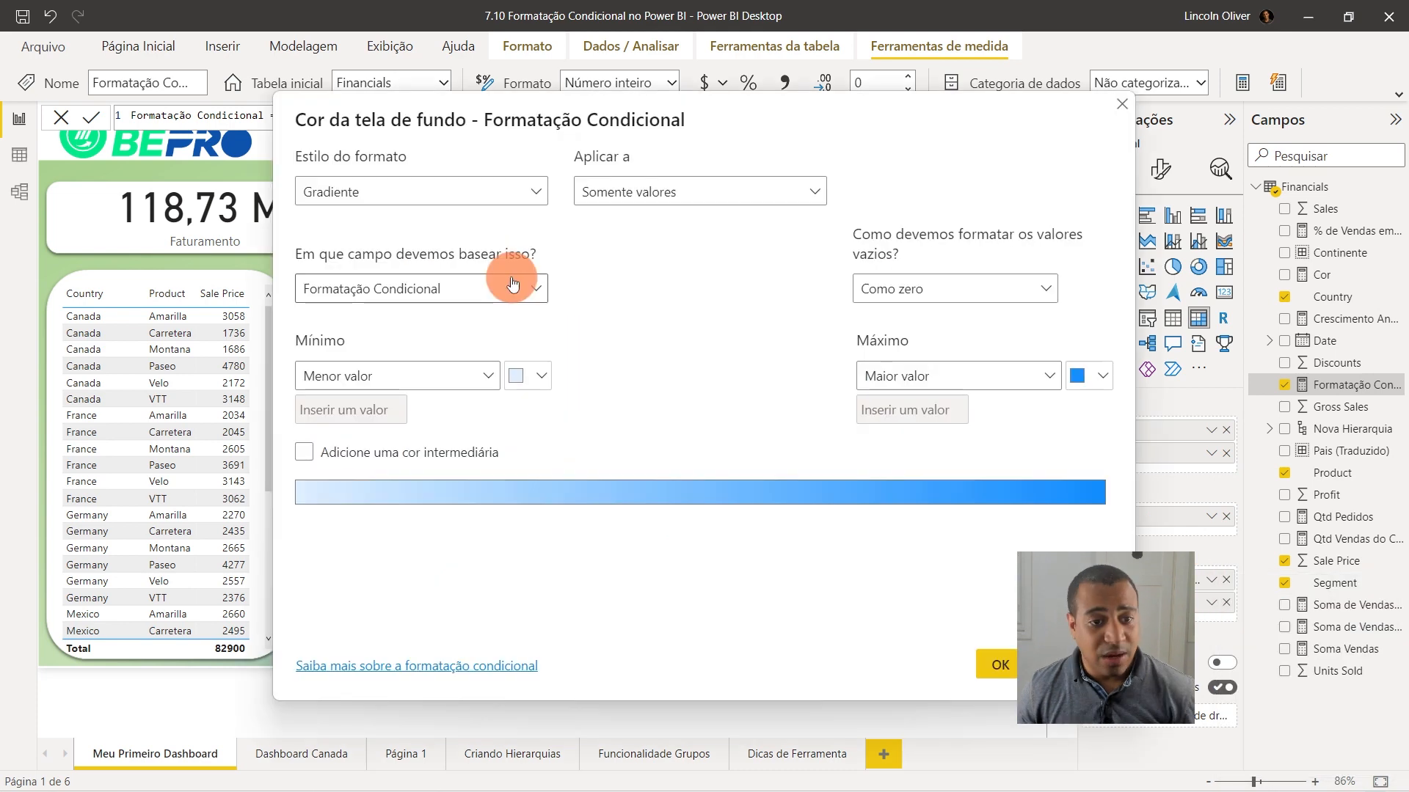
{"action": "left_click", "coordinate": [512, 284]}
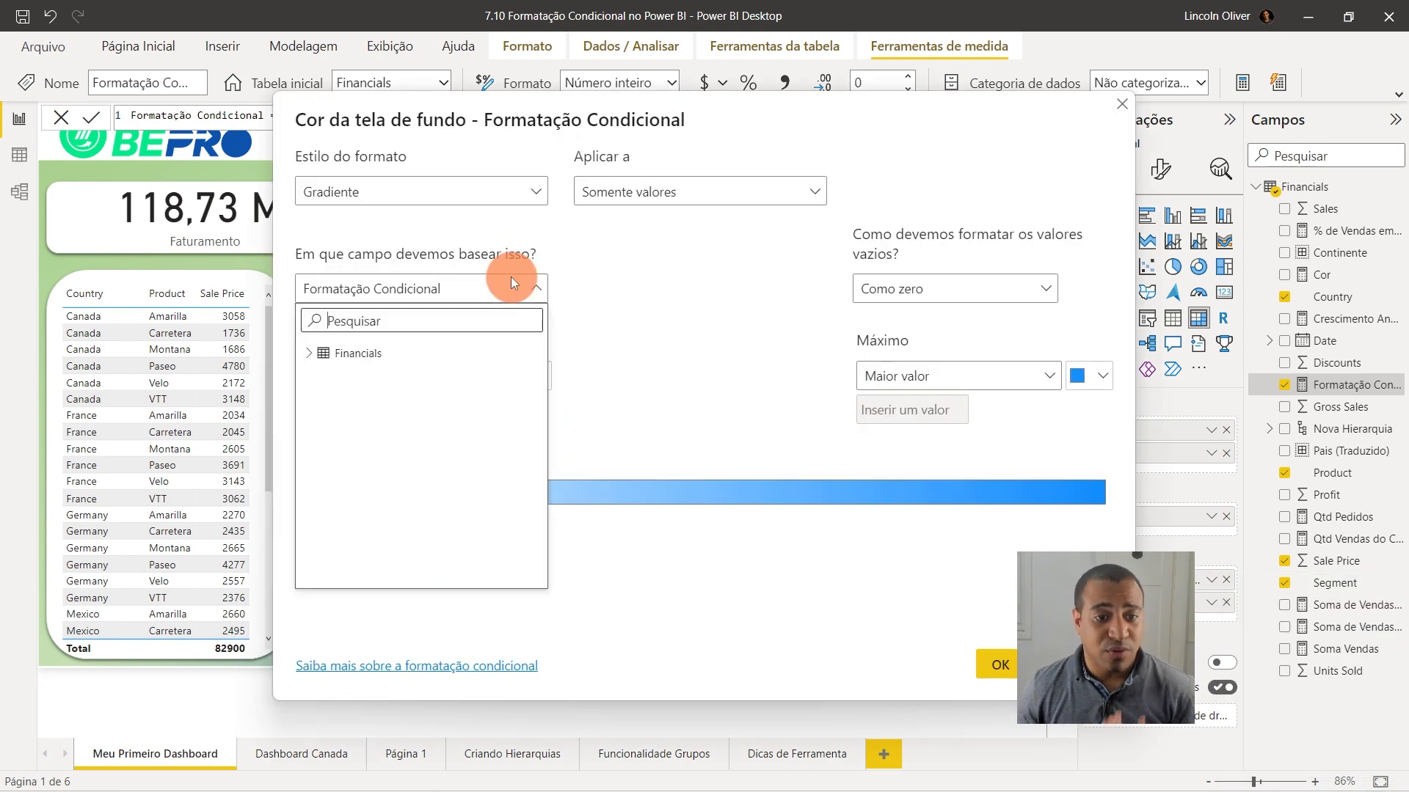
{"action": "left_click", "coordinate": [445, 191]}
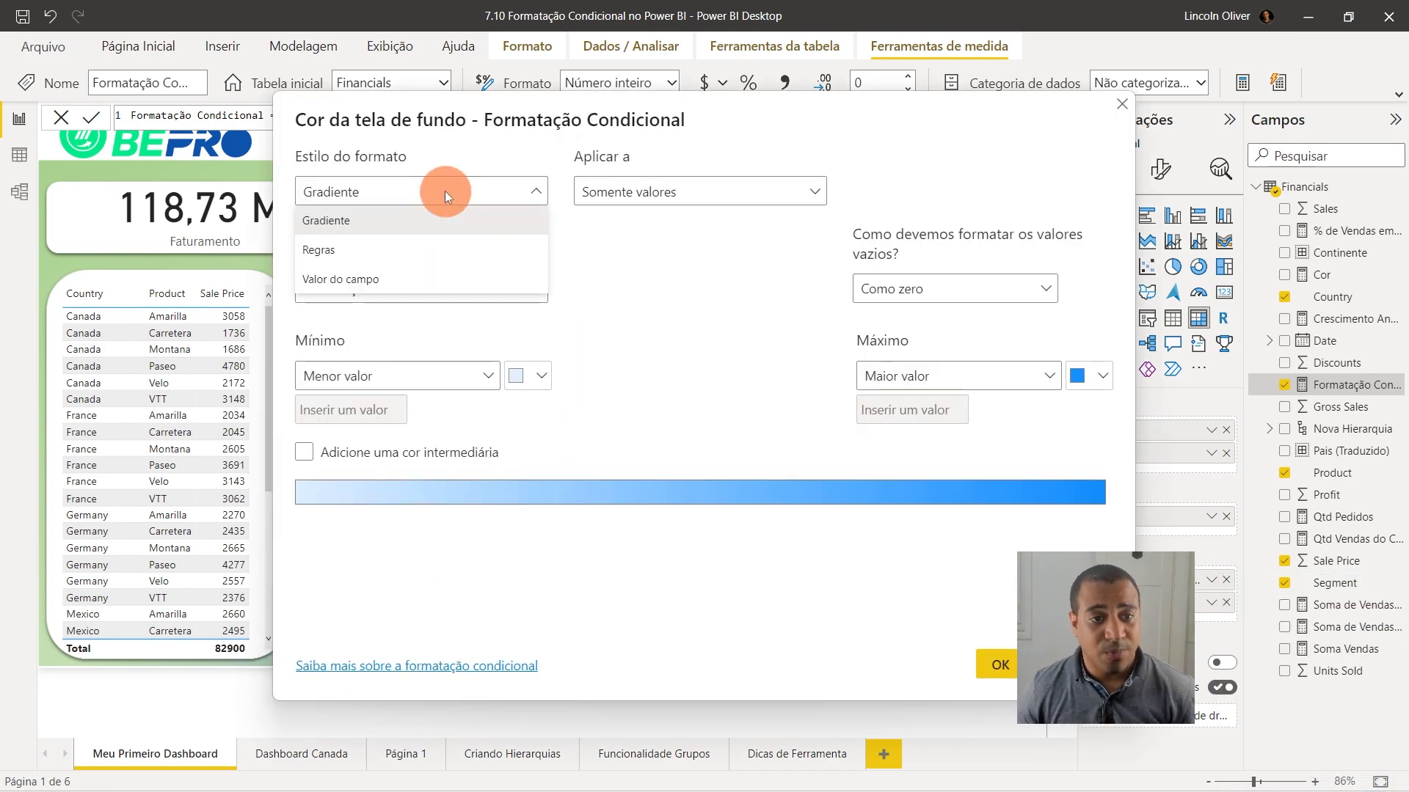
{"action": "left_click", "coordinate": [340, 278]}
{"action": "left_click", "coordinate": [539, 269]}
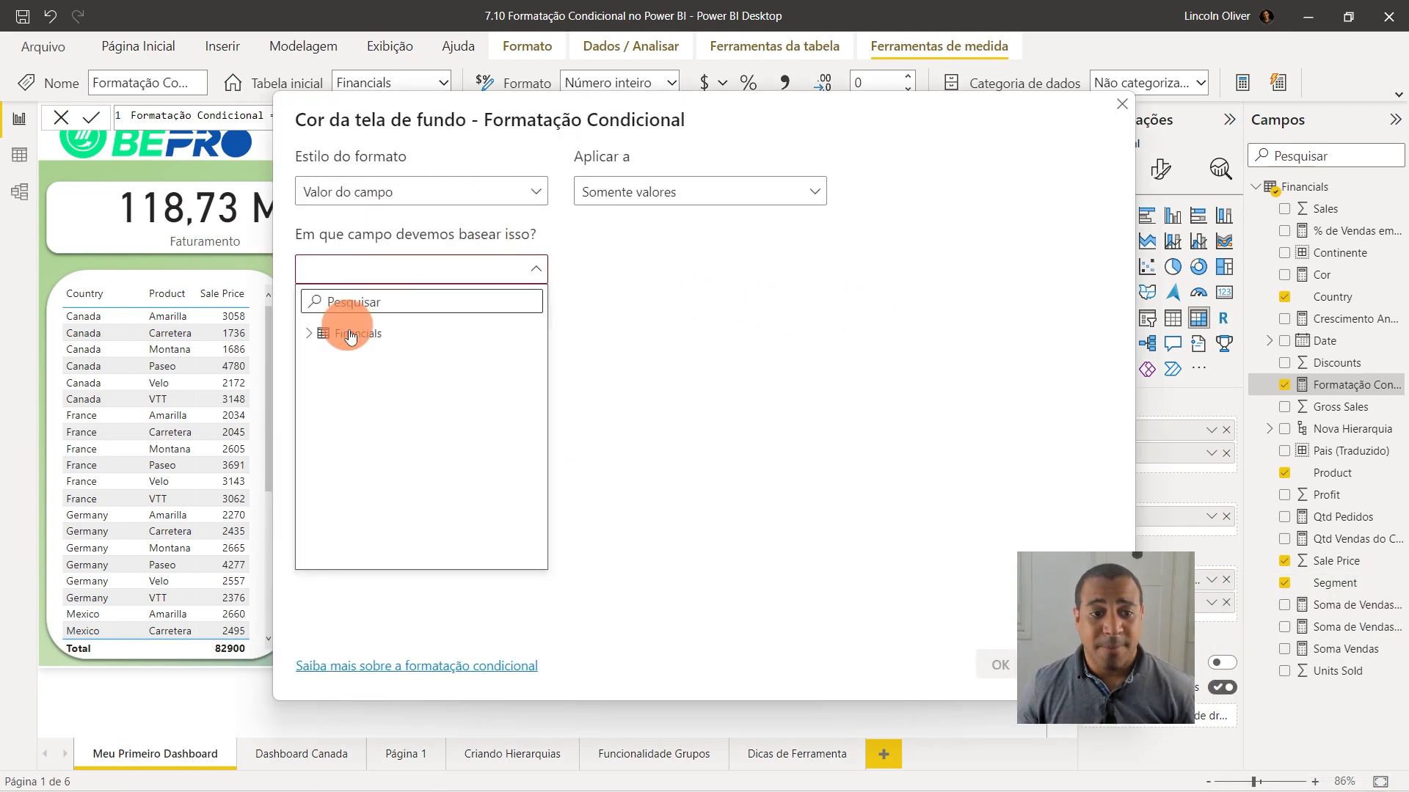
{"action": "left_click", "coordinate": [310, 334]}
{"action": "left_click", "coordinate": [666, 391]}
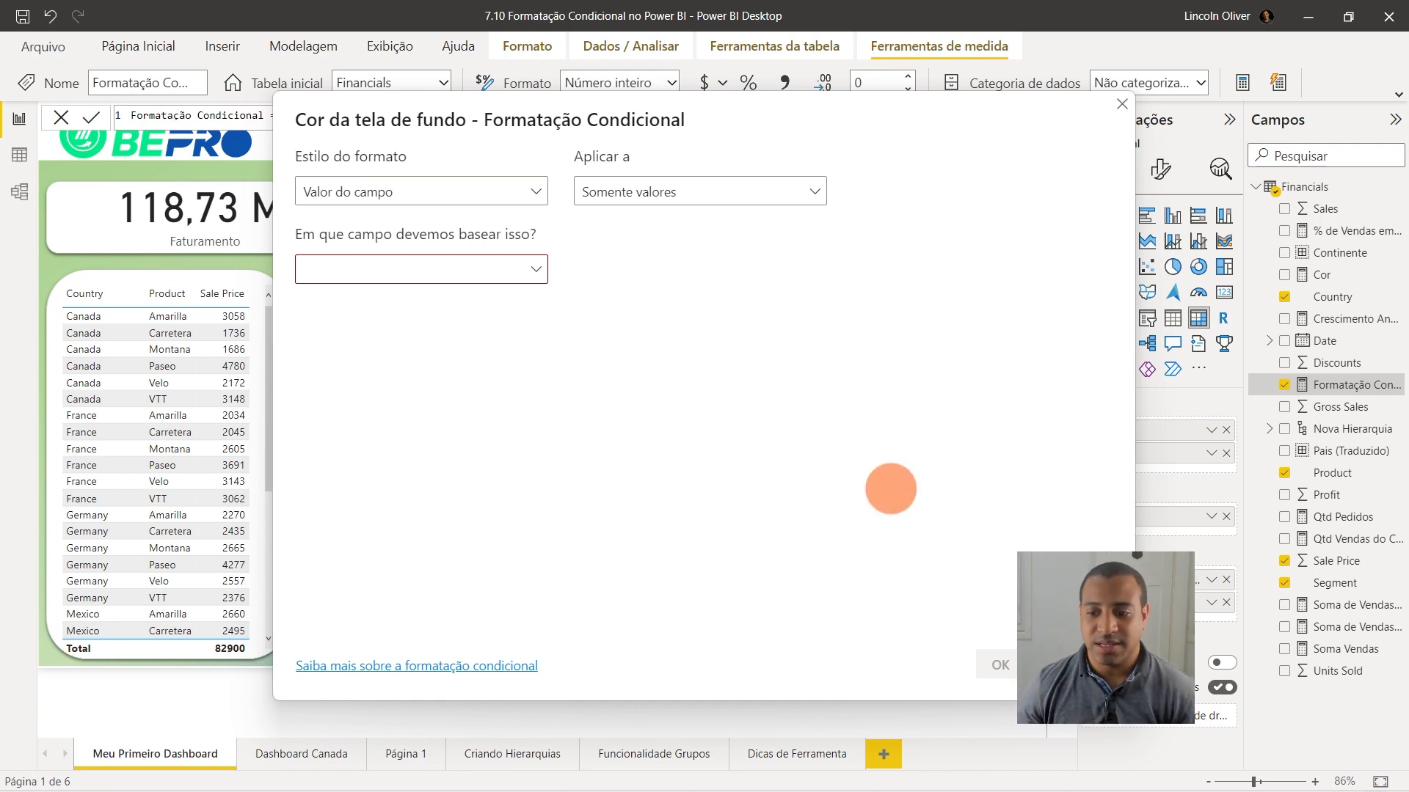
{"action": "left_click", "coordinate": [1074, 665]}
{"action": "left_click", "coordinate": [1210, 580]}
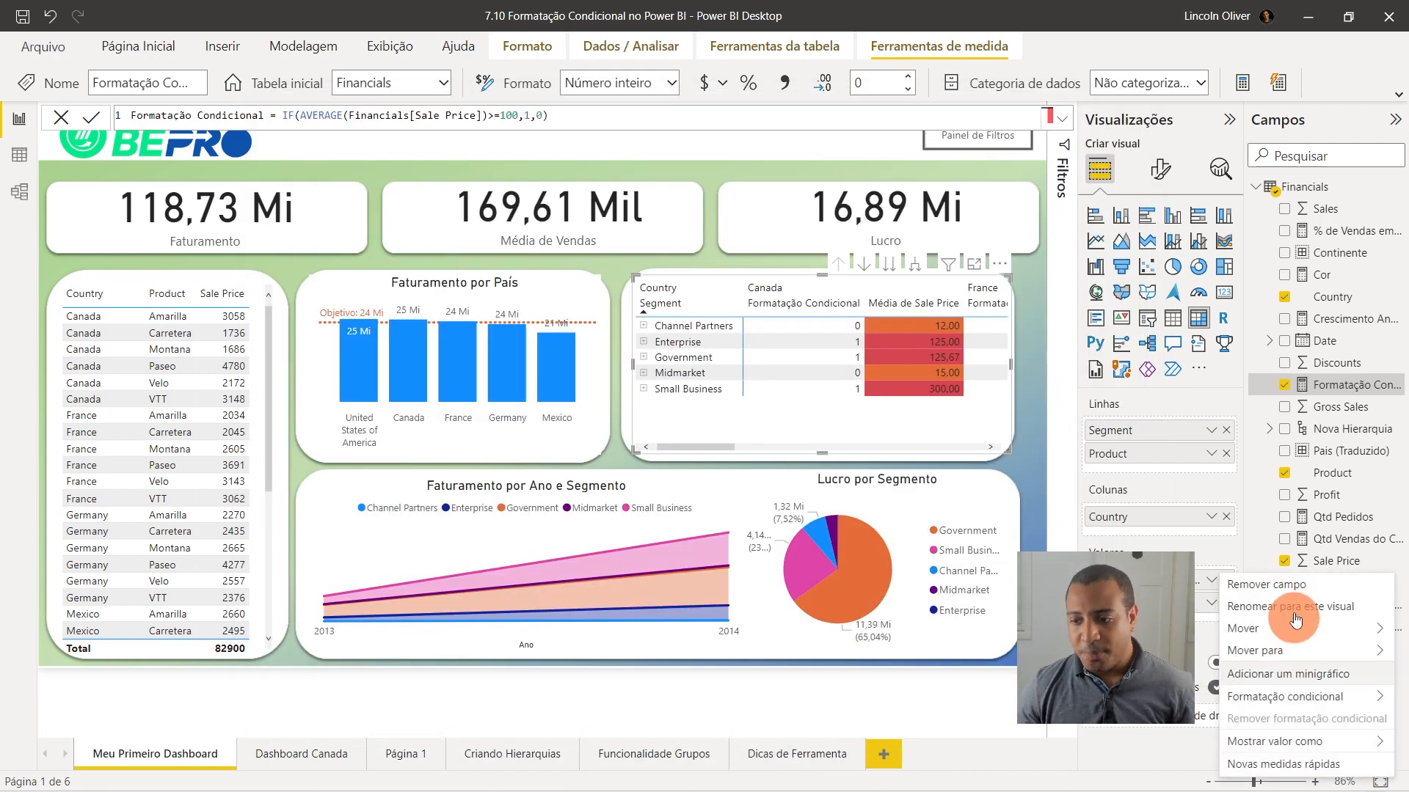
{"action": "left_click", "coordinate": [1175, 548]}
Reopen the background colour rules of Média de Sale Price and try a black custom colour for the value 1 rule.
{"action": "left_click", "coordinate": [1212, 603]}
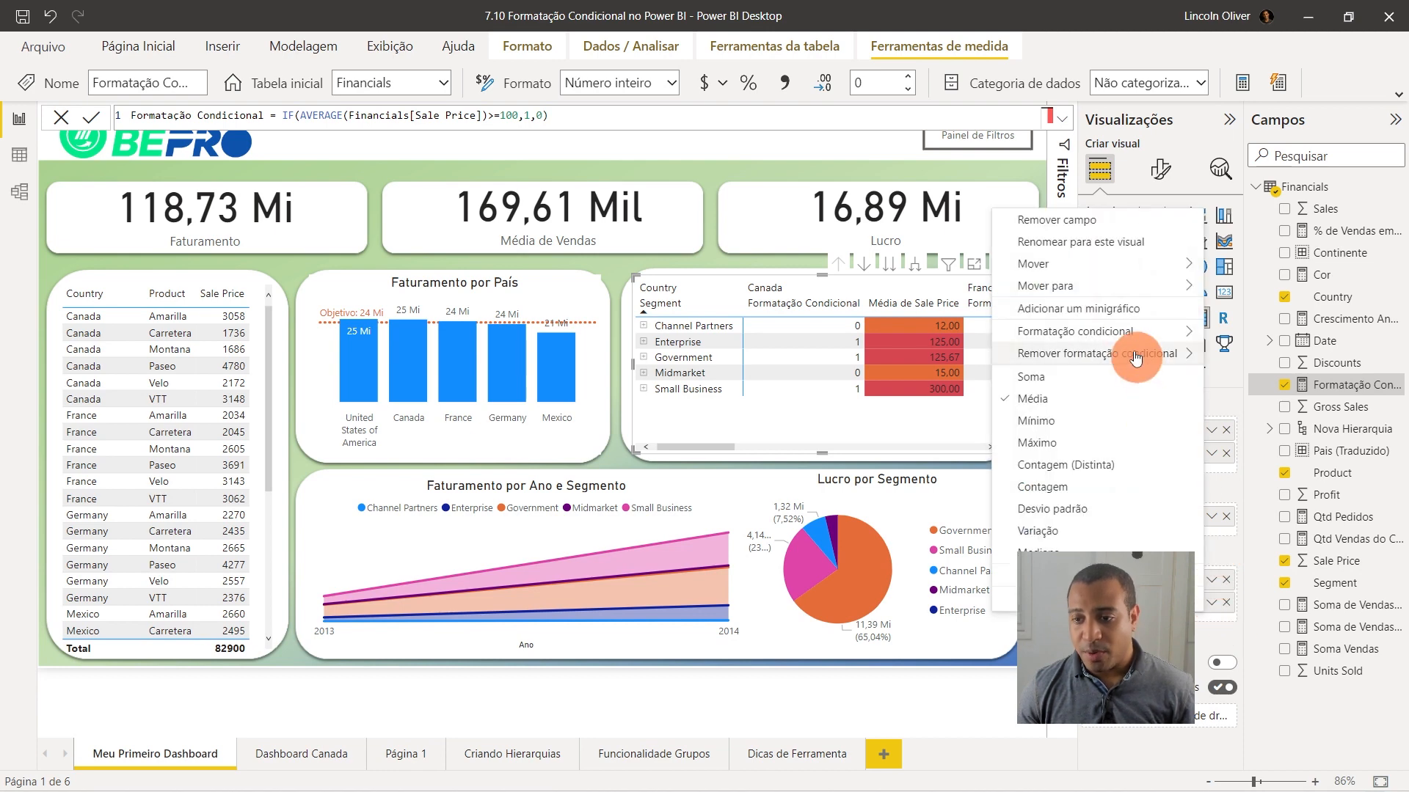
{"action": "mouse_move", "coordinate": [1128, 335]}
{"action": "left_click", "coordinate": [1276, 335]}
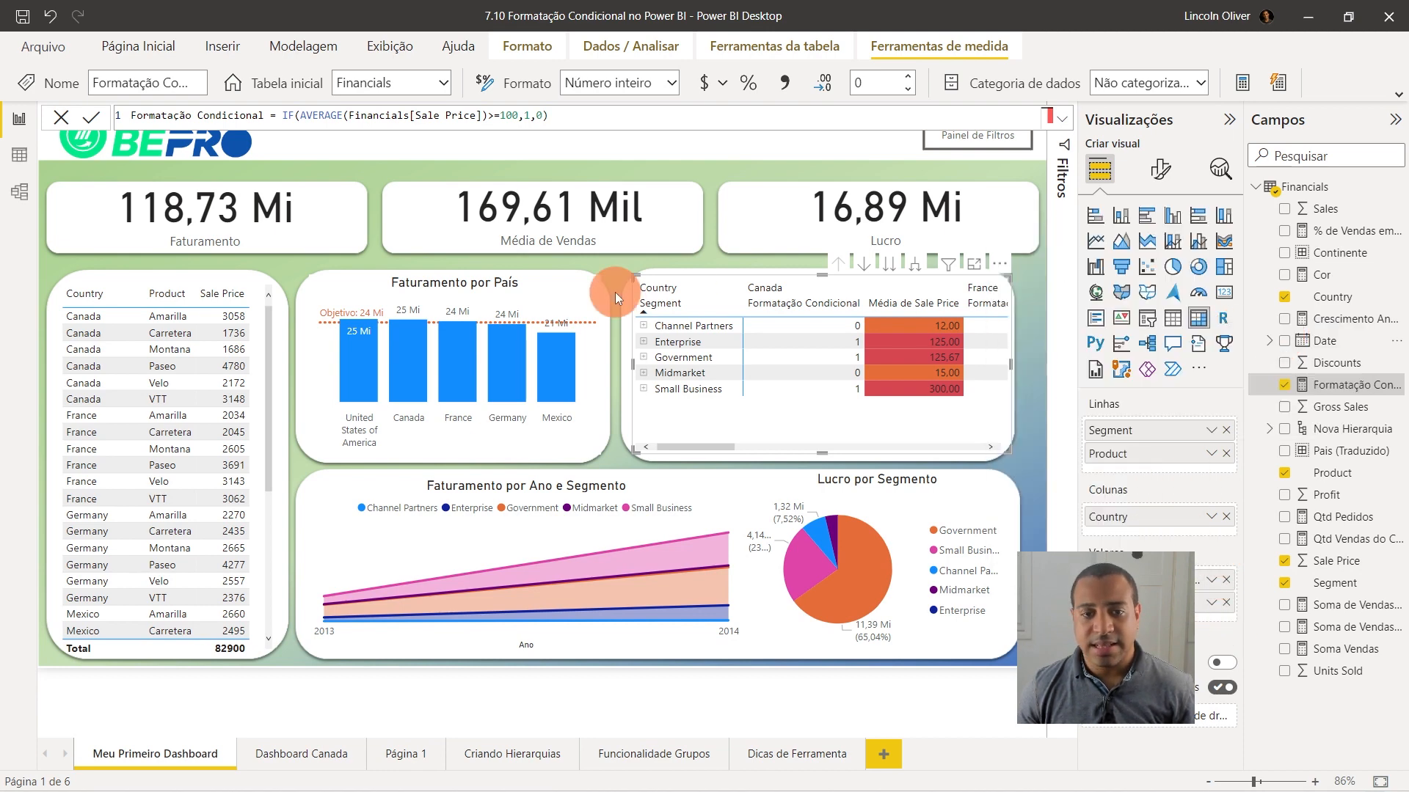
{"action": "left_click", "coordinate": [898, 352]}
{"action": "left_click", "coordinate": [829, 642]}
{"action": "left_click_drag", "start_coordinate": [839, 435], "coordinate": [934, 540]}
{"action": "left_click", "coordinate": [763, 380]}
Switch the format style to Valor do campo, look at its field choices, and return it to Regras.
{"action": "left_click", "coordinate": [411, 192]}
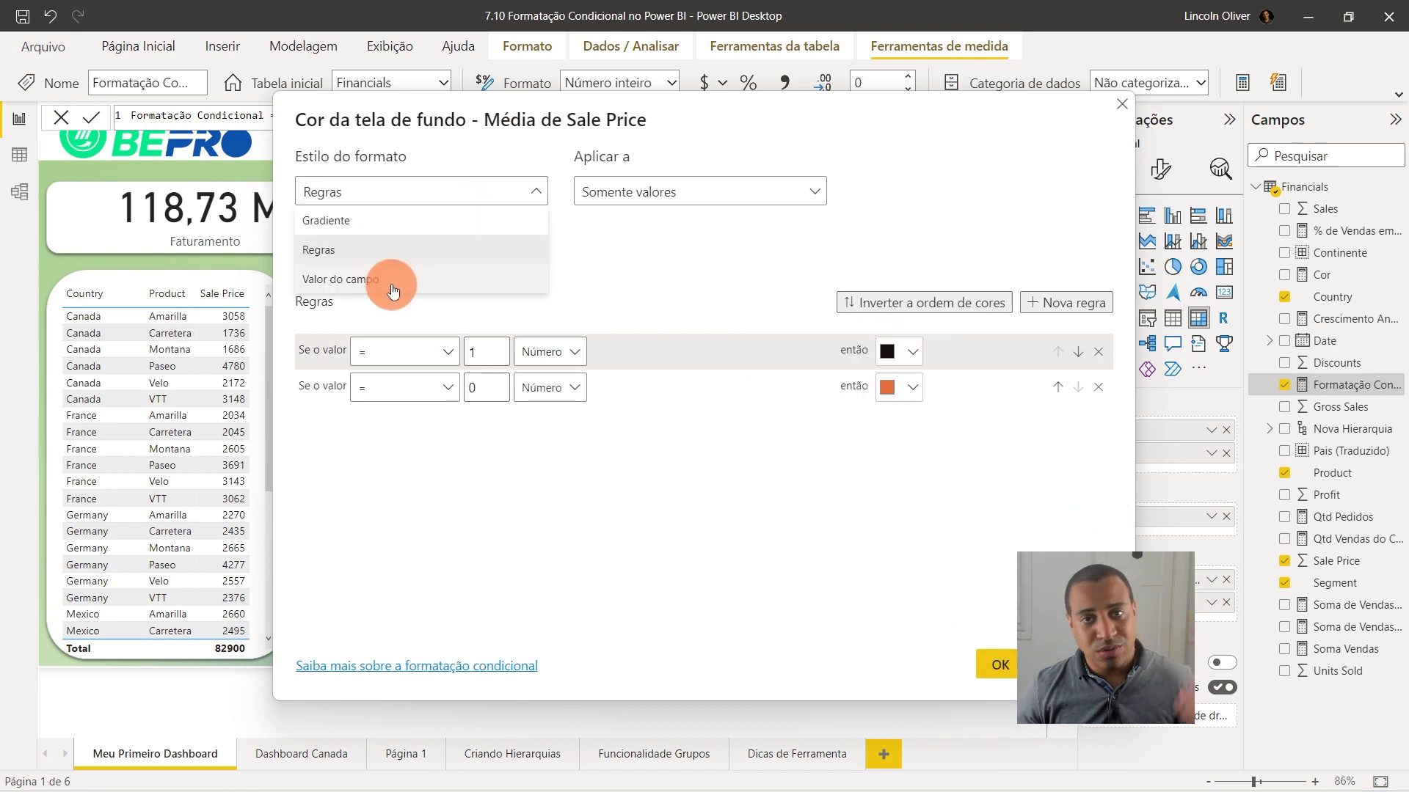
{"action": "left_click", "coordinate": [393, 281]}
{"action": "left_click", "coordinate": [405, 270]}
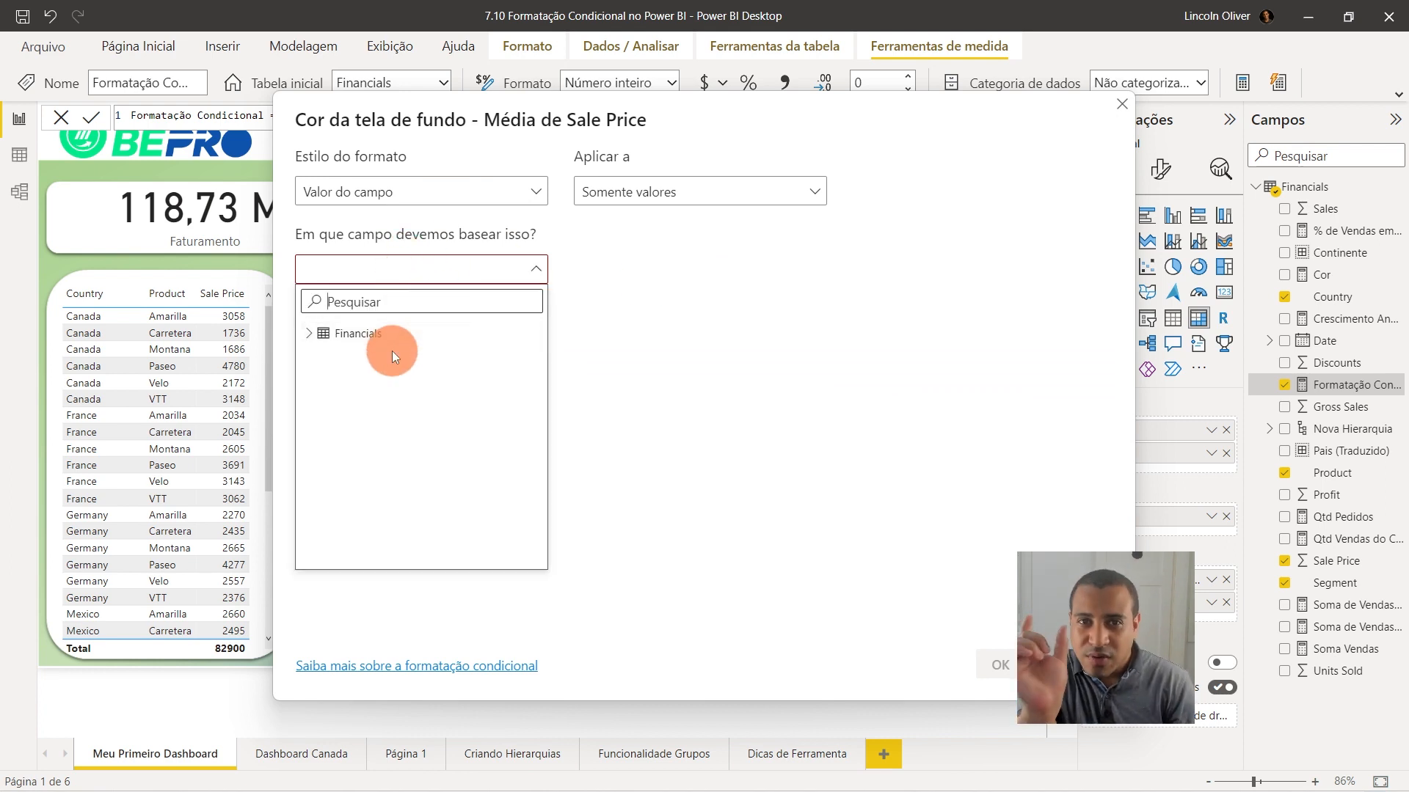
{"action": "left_click", "coordinate": [469, 200]}
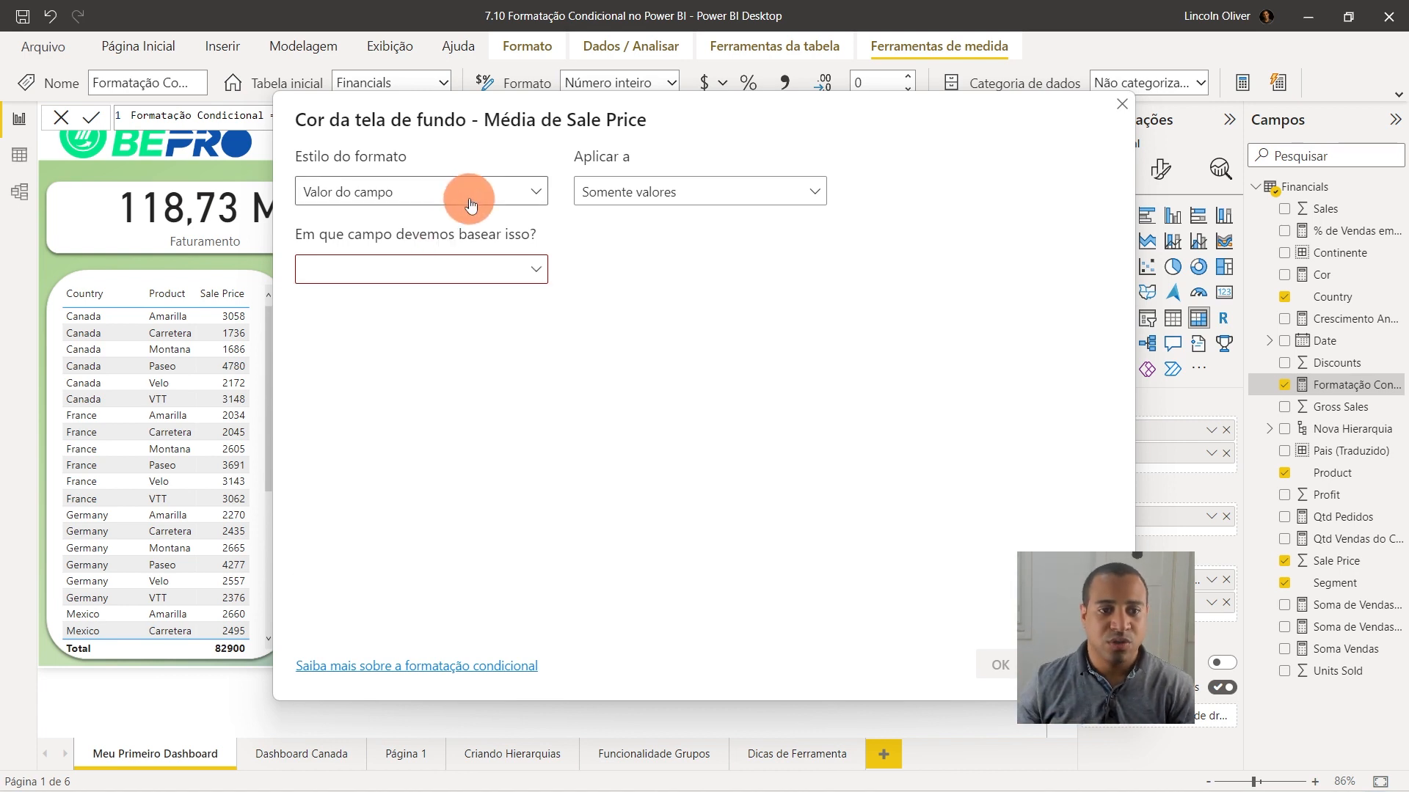
{"action": "left_click", "coordinate": [471, 200]}
{"action": "left_click", "coordinate": [405, 252]}
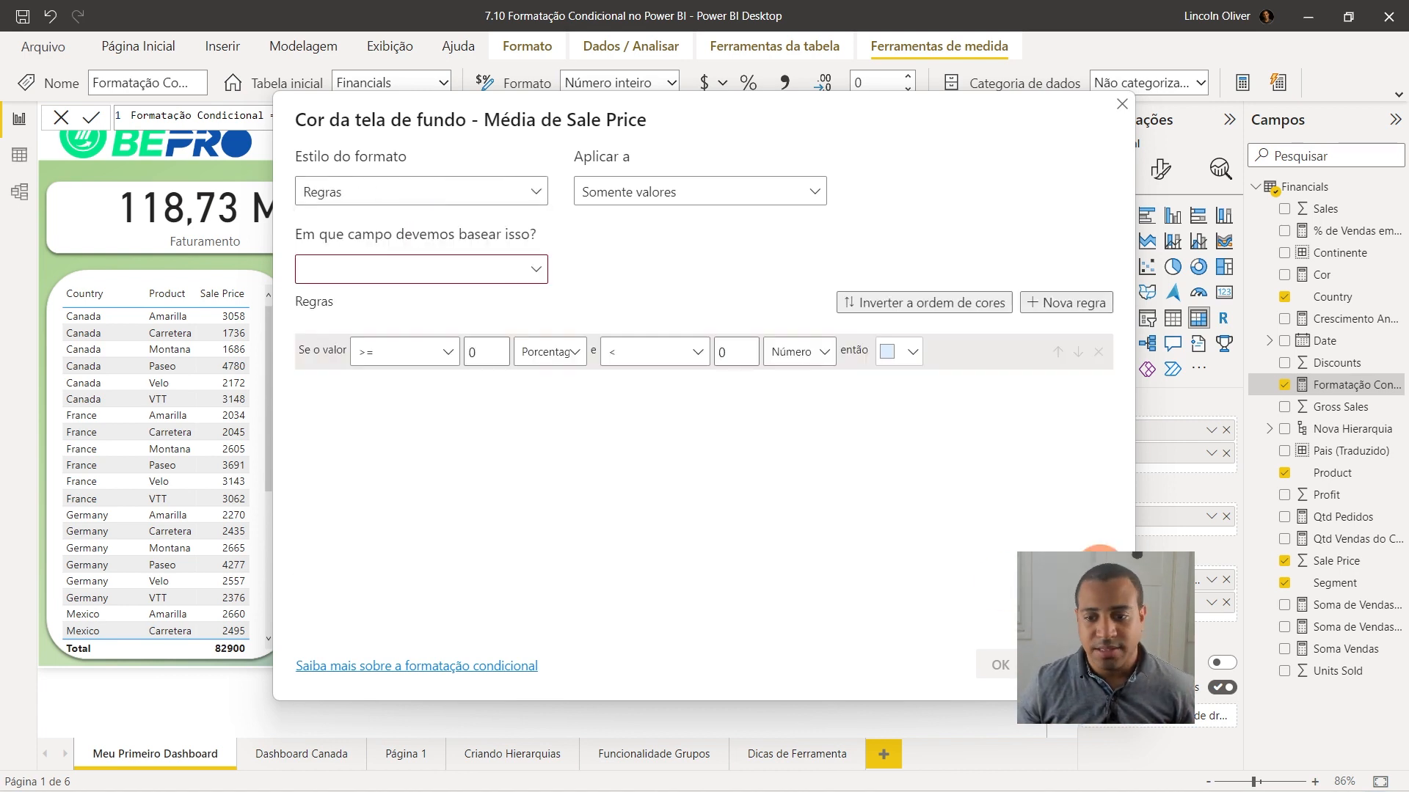
Pick the blue #1C91FF in the rule's custom colour picker, copy its hex code, and discard the formatting changes.
{"action": "left_click", "coordinate": [902, 357]}
{"action": "left_click", "coordinate": [797, 640]}
{"action": "double_click", "coordinate": [780, 614]}
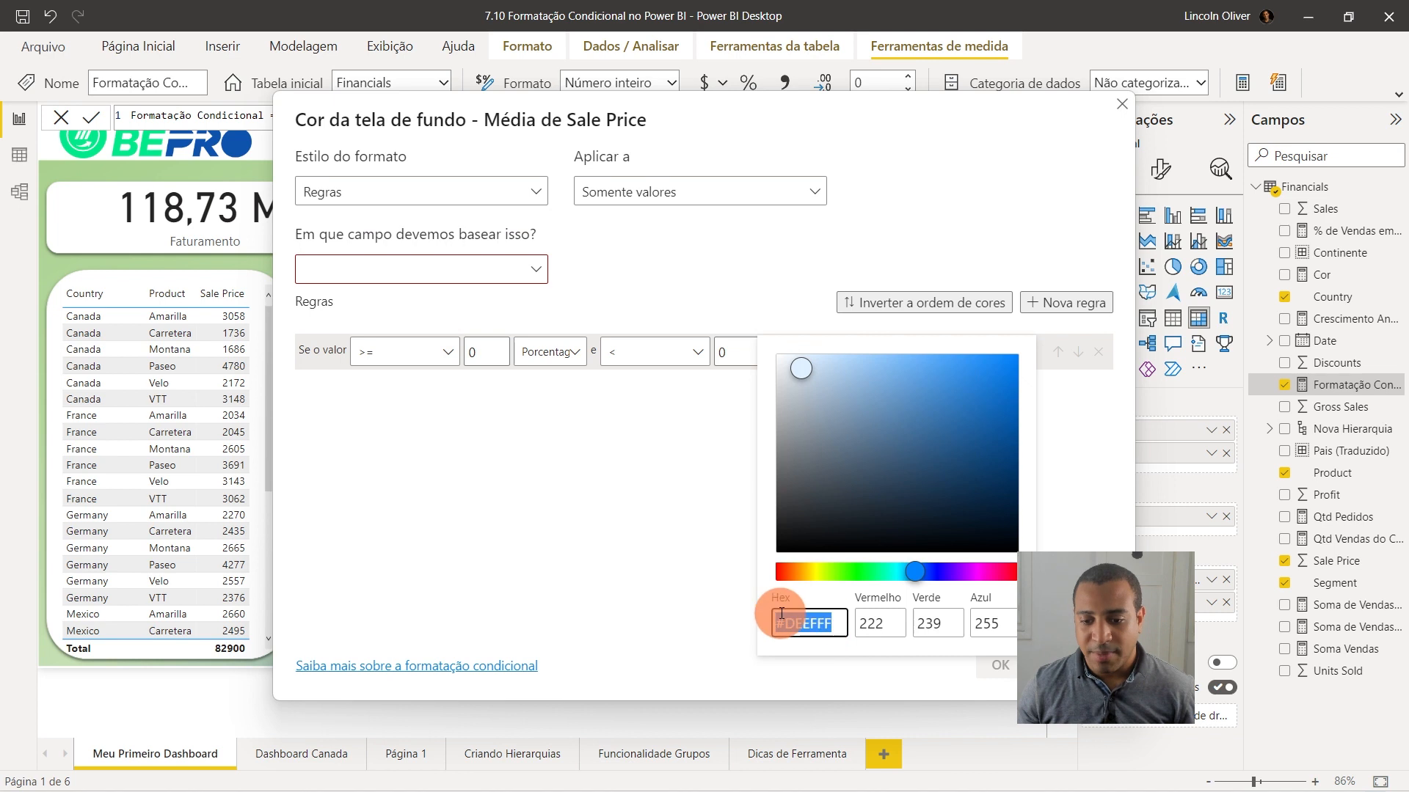
{"action": "left_click_drag", "start_coordinate": [782, 614], "coordinate": [841, 618]}
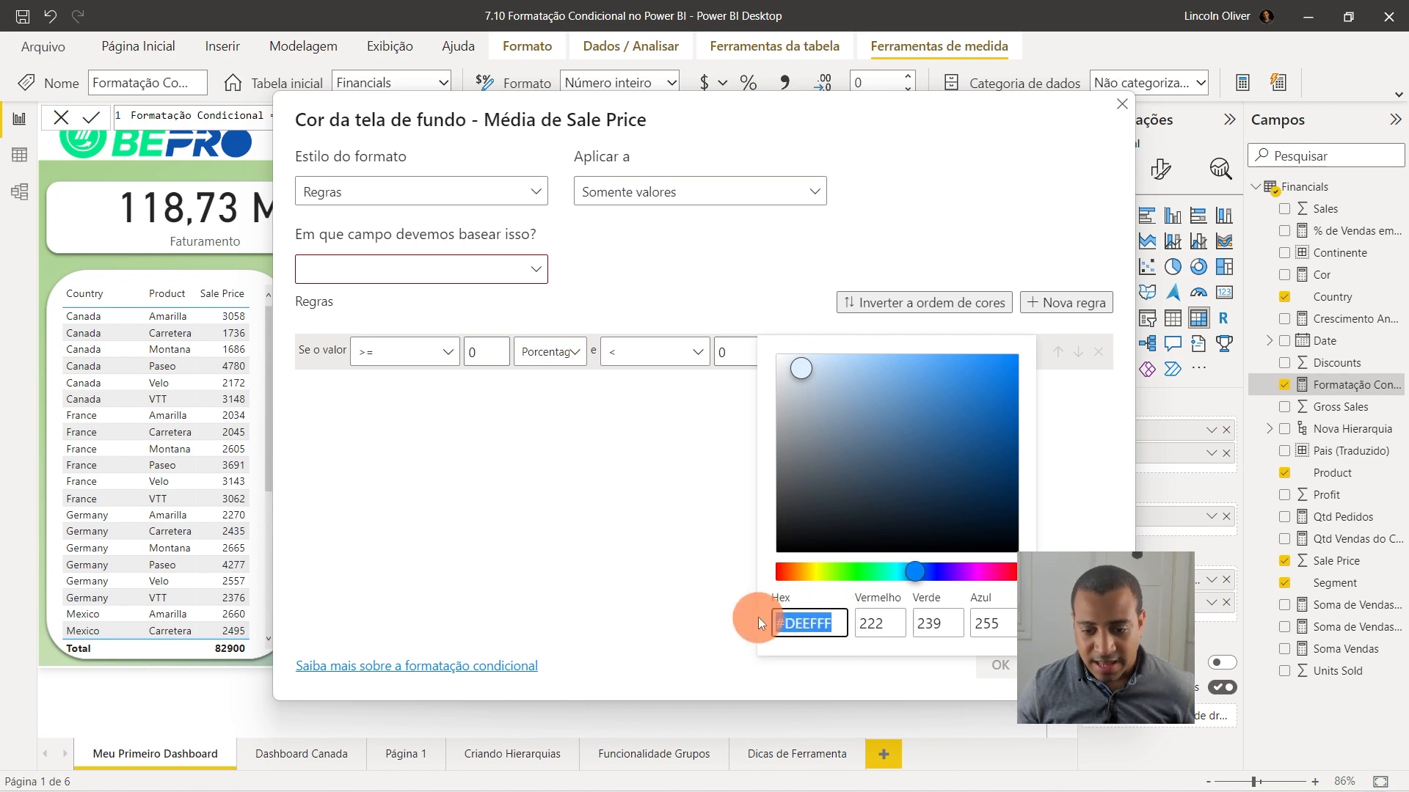
{"action": "left_click", "coordinate": [806, 376]}
{"action": "left_click", "coordinate": [983, 351]}
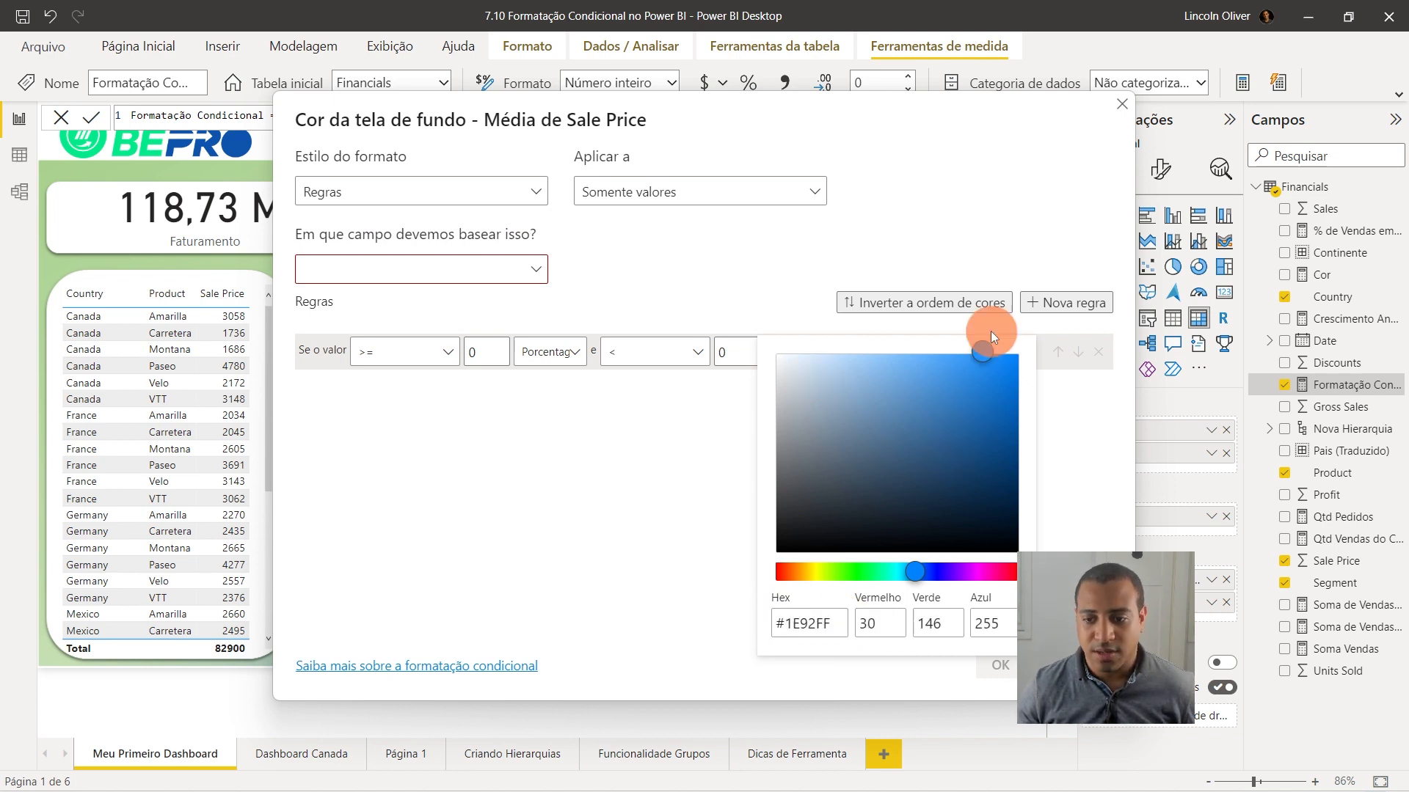
{"action": "left_click", "coordinate": [809, 621]}
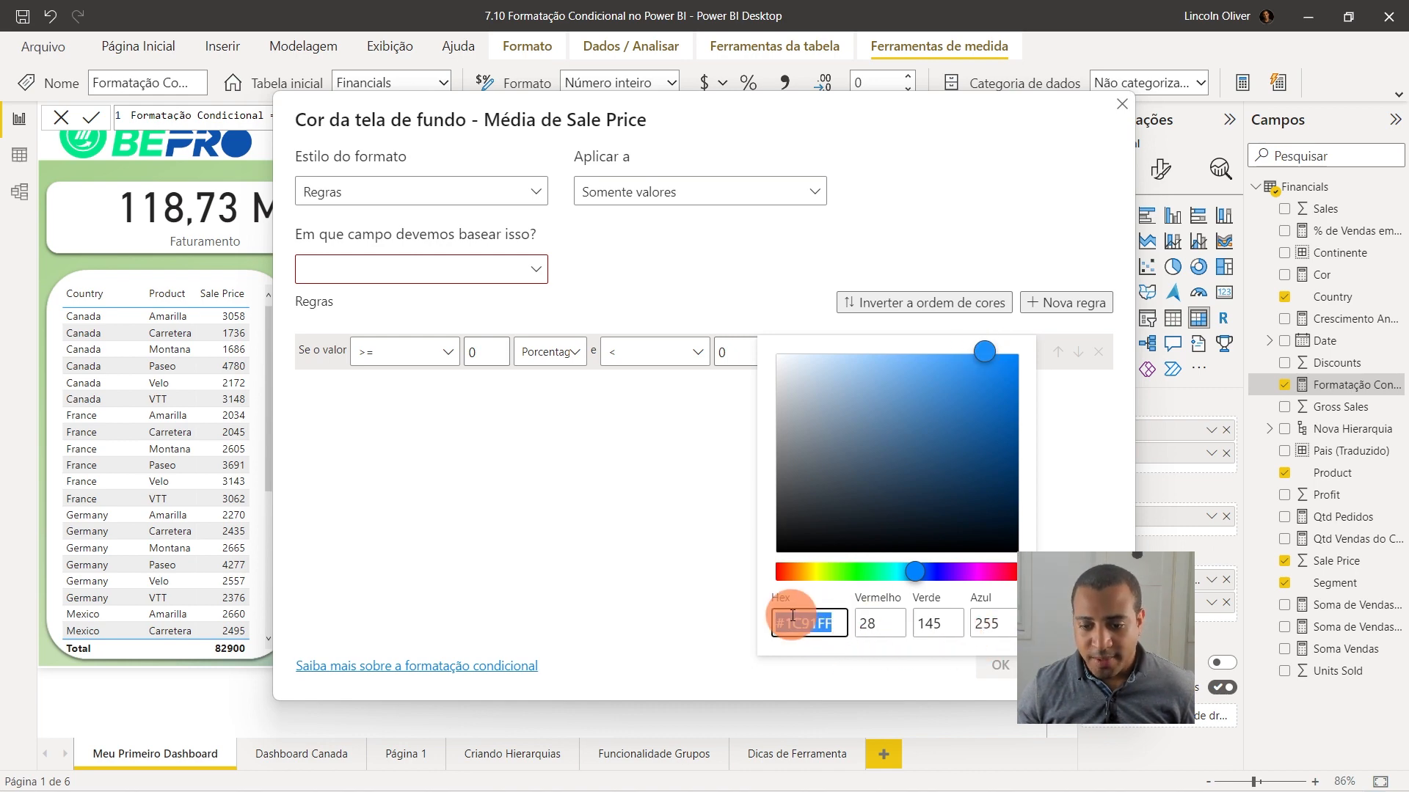
{"action": "left_click", "coordinate": [1073, 666]}
Create a measure in the Financials table with the formula Formatação Condicional 2 = "#1C91FF".
{"action": "left_click", "coordinate": [1325, 193]}
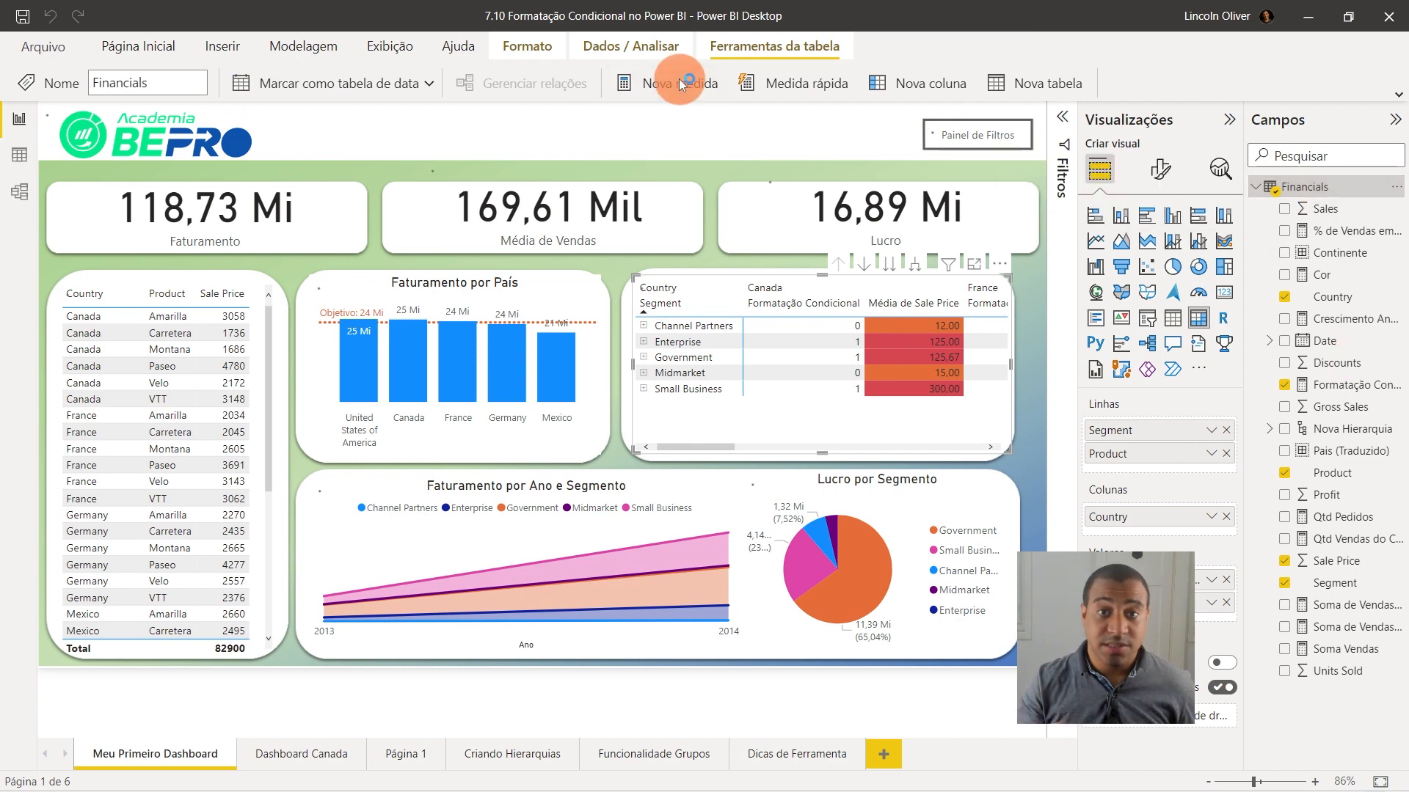
{"action": "left_click", "coordinate": [679, 78]}
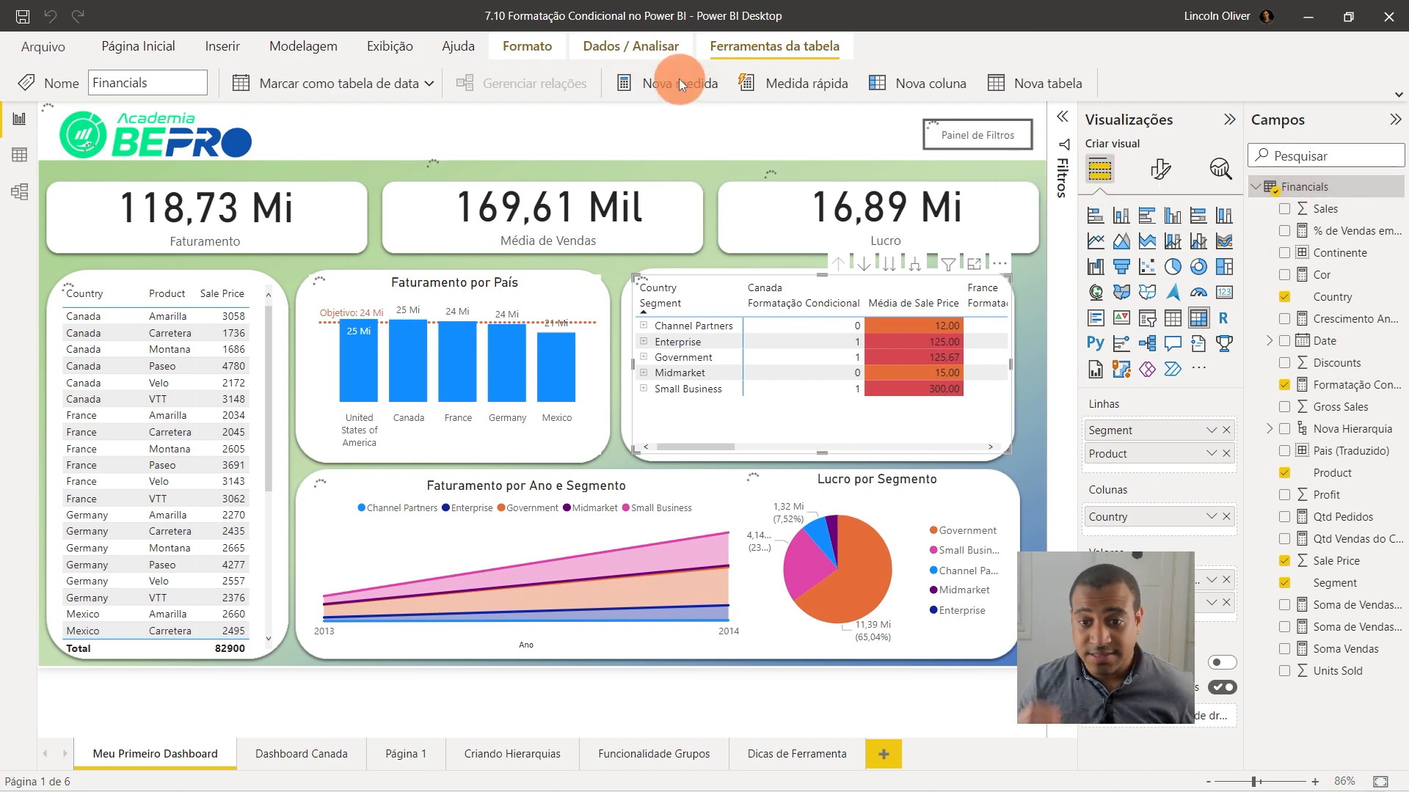
{"action": "left_click", "coordinate": [141, 116]}
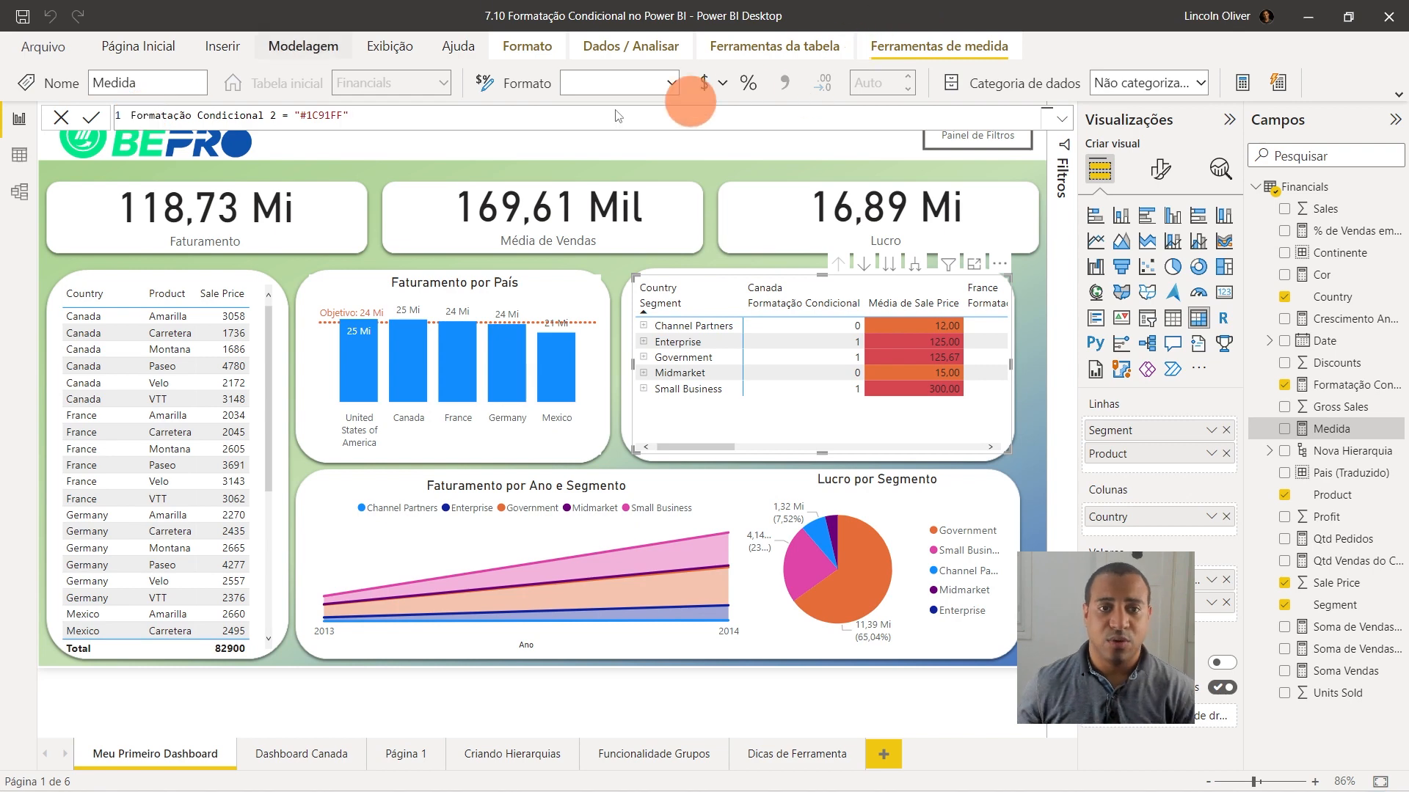
{"action": "key", "text": "Return"}
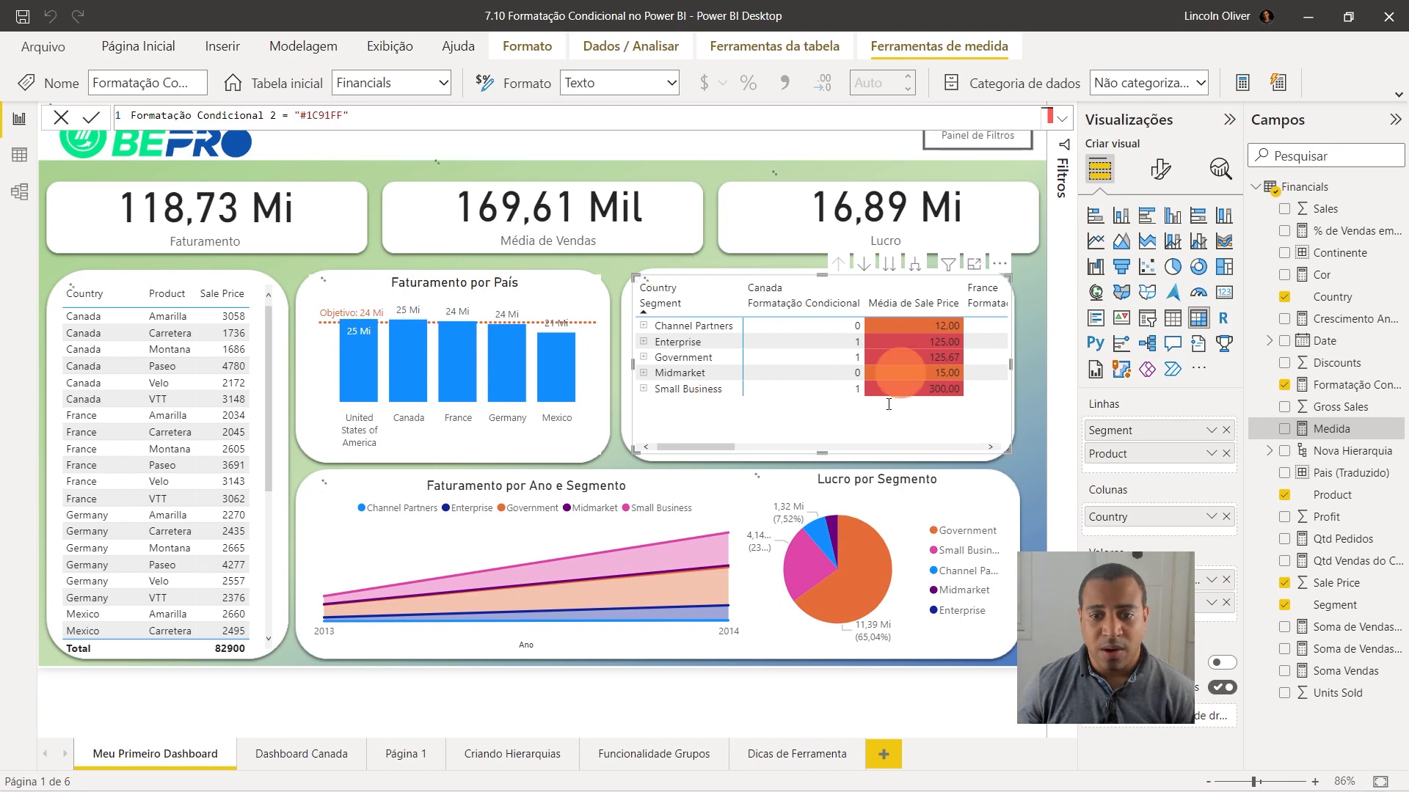
Reopen the background colour formatting of Média de Sale Price and set its format style to Valor do campo.
{"action": "left_click", "coordinate": [1213, 604]}
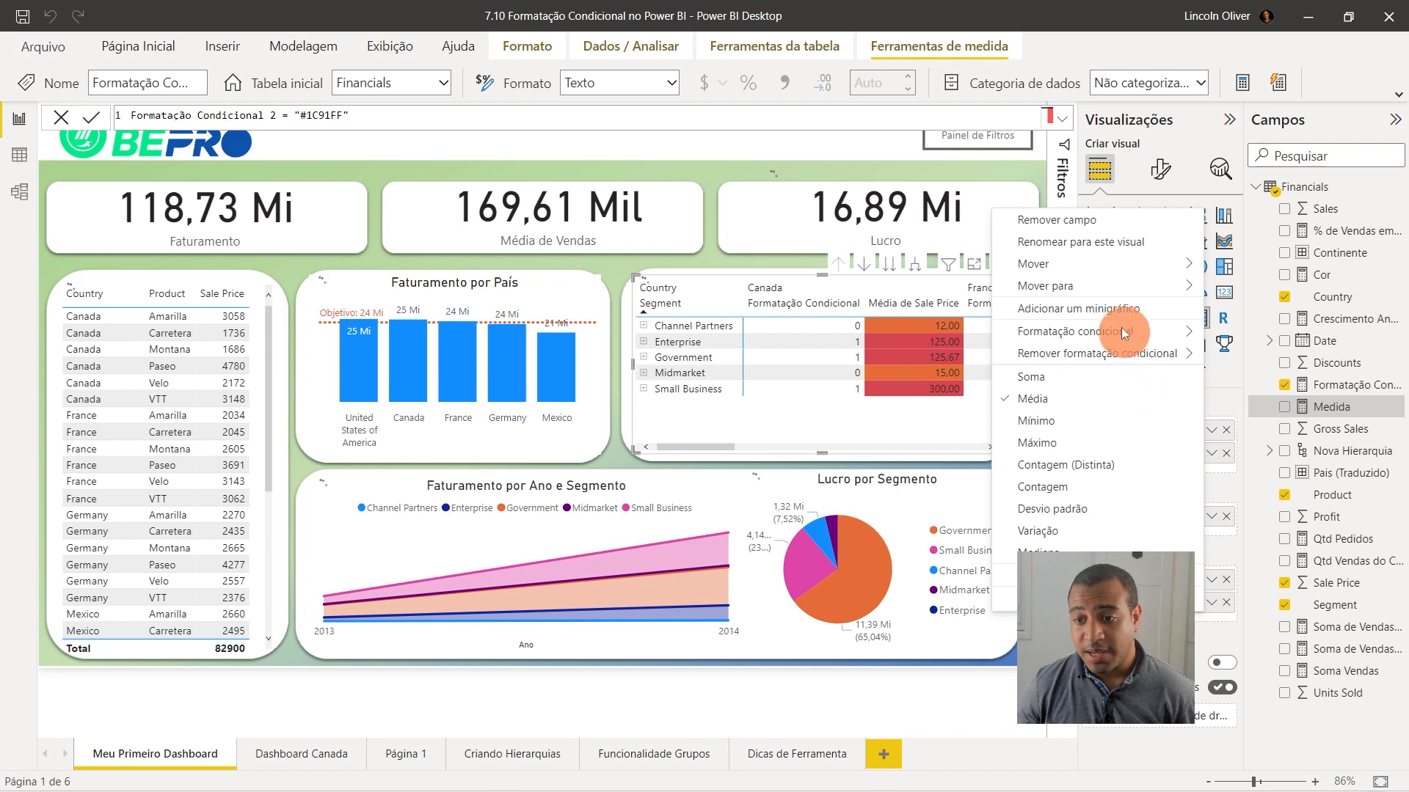
{"action": "mouse_move", "coordinate": [977, 333]}
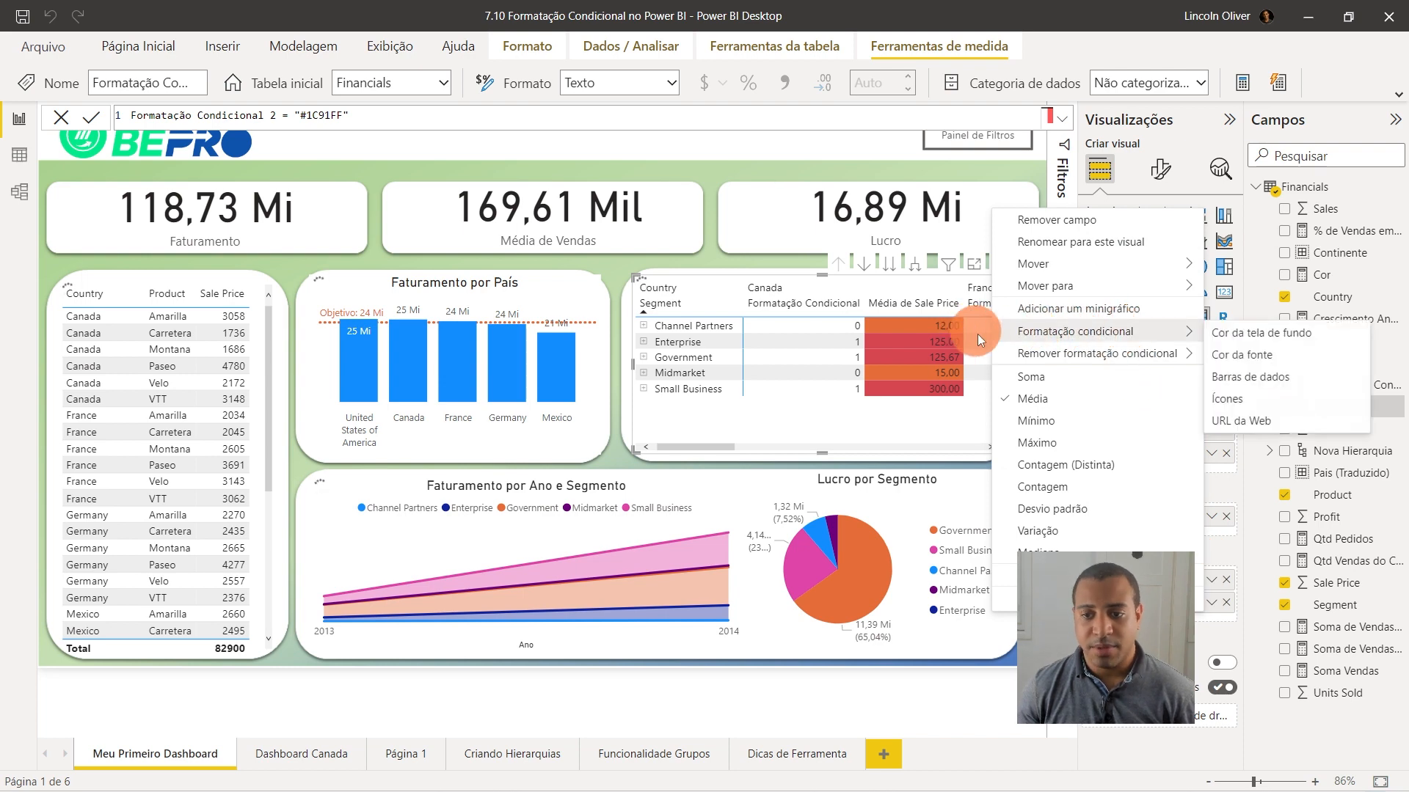
{"action": "left_click", "coordinate": [1279, 343]}
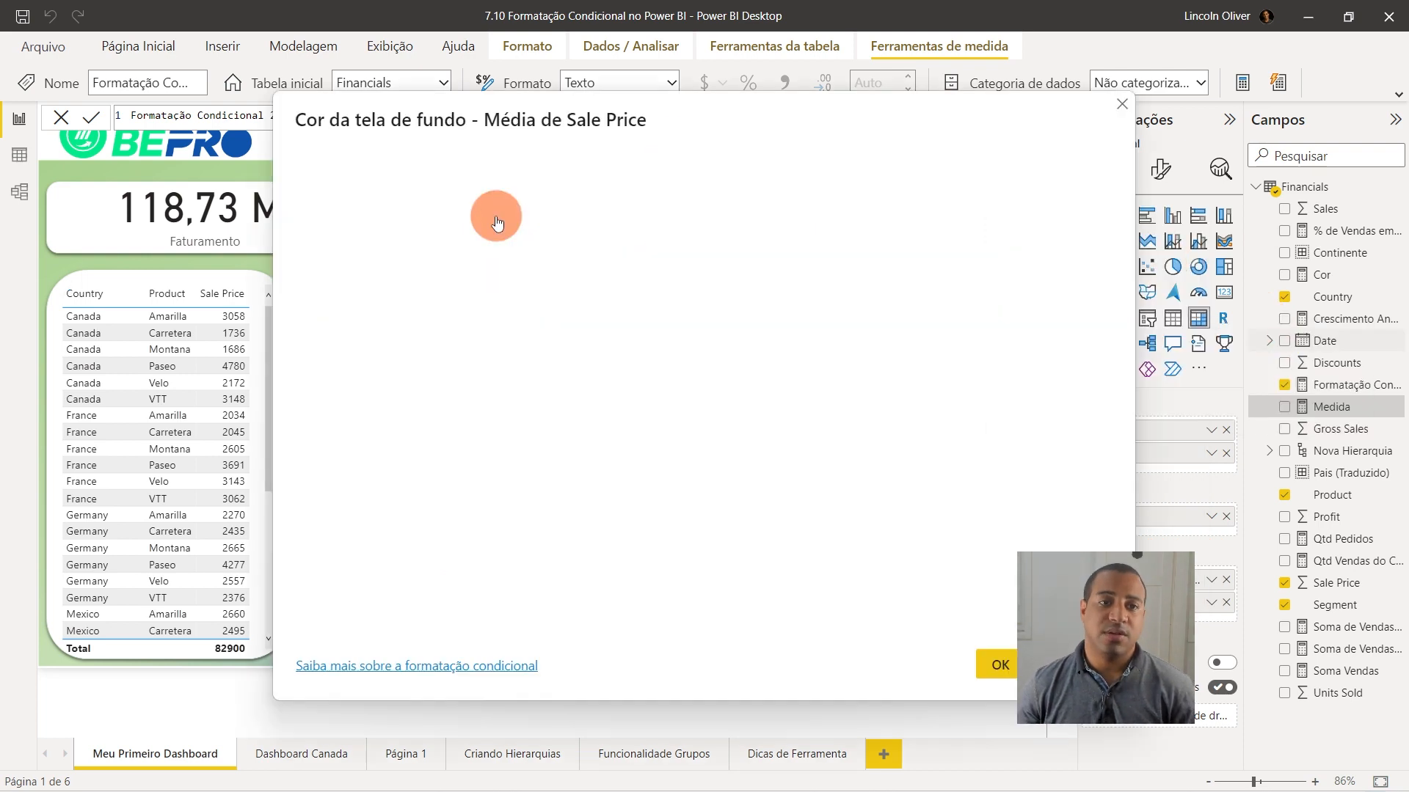
{"action": "left_click", "coordinate": [490, 196]}
{"action": "left_click", "coordinate": [382, 275]}
Base the background colour on the Formatação Condicional 2 measure from the Financials table and apply it.
{"action": "left_click", "coordinate": [388, 265]}
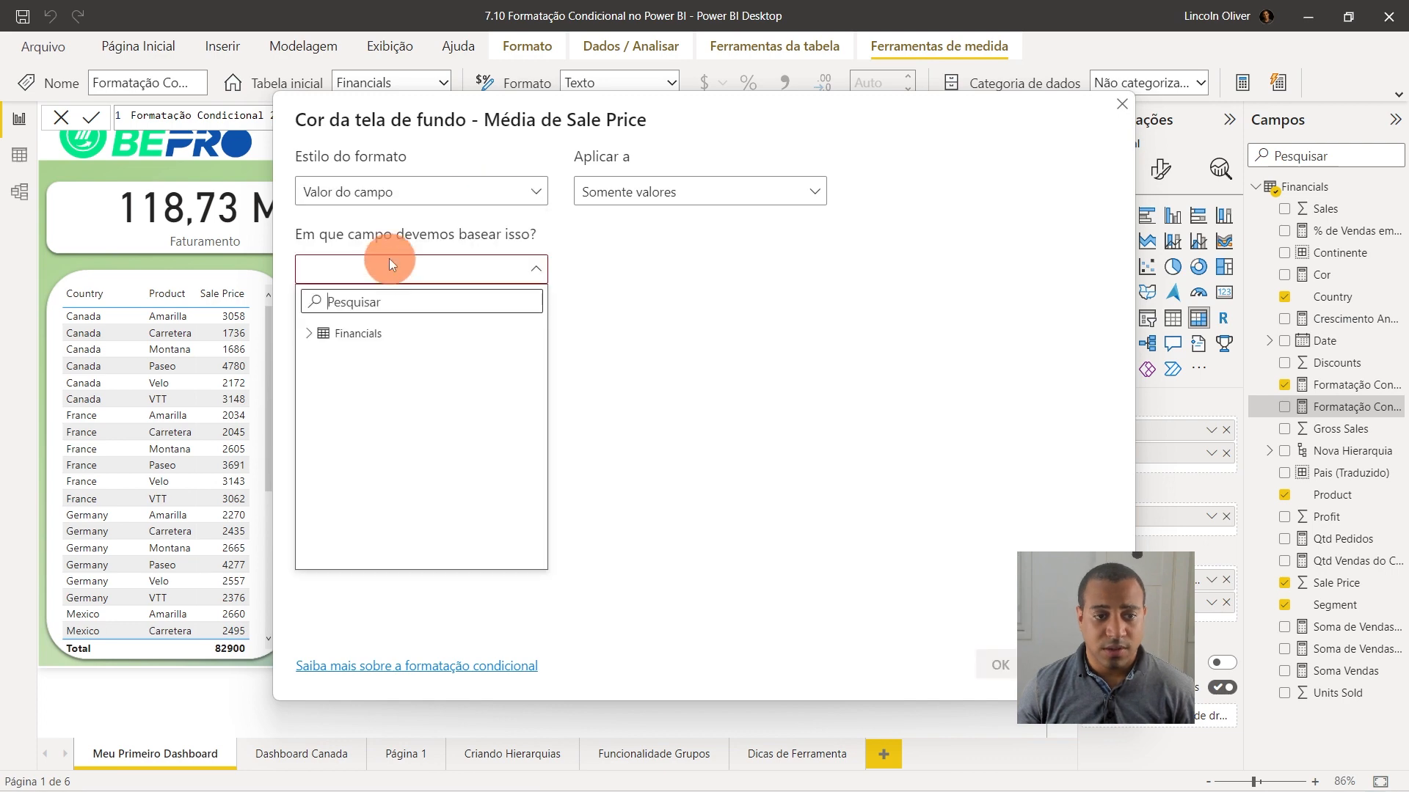
{"action": "left_click", "coordinate": [321, 333]}
{"action": "scroll", "coordinate": [377, 455], "scroll_direction": "down", "scroll_amount": 3}
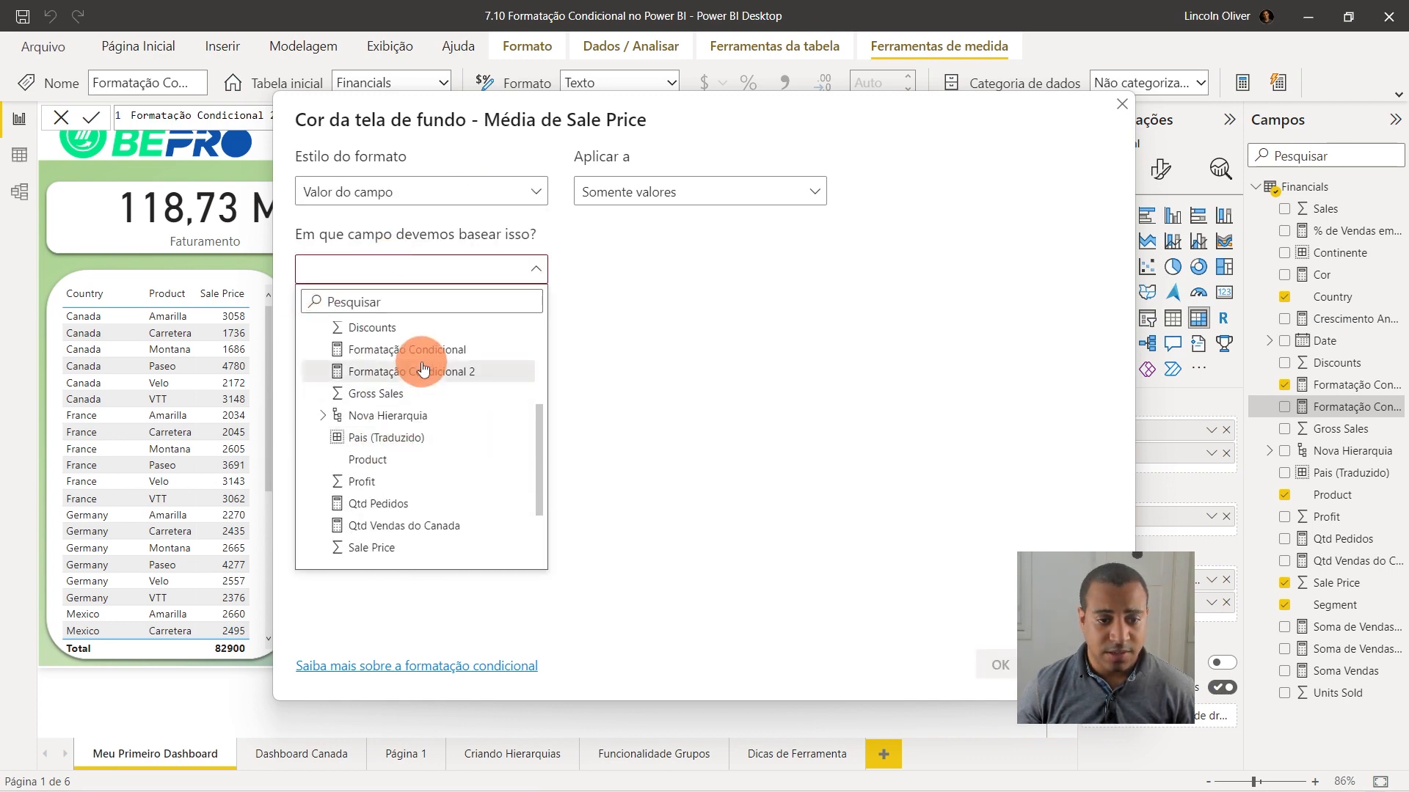
{"action": "left_click", "coordinate": [423, 368]}
{"action": "left_click", "coordinate": [997, 665]}
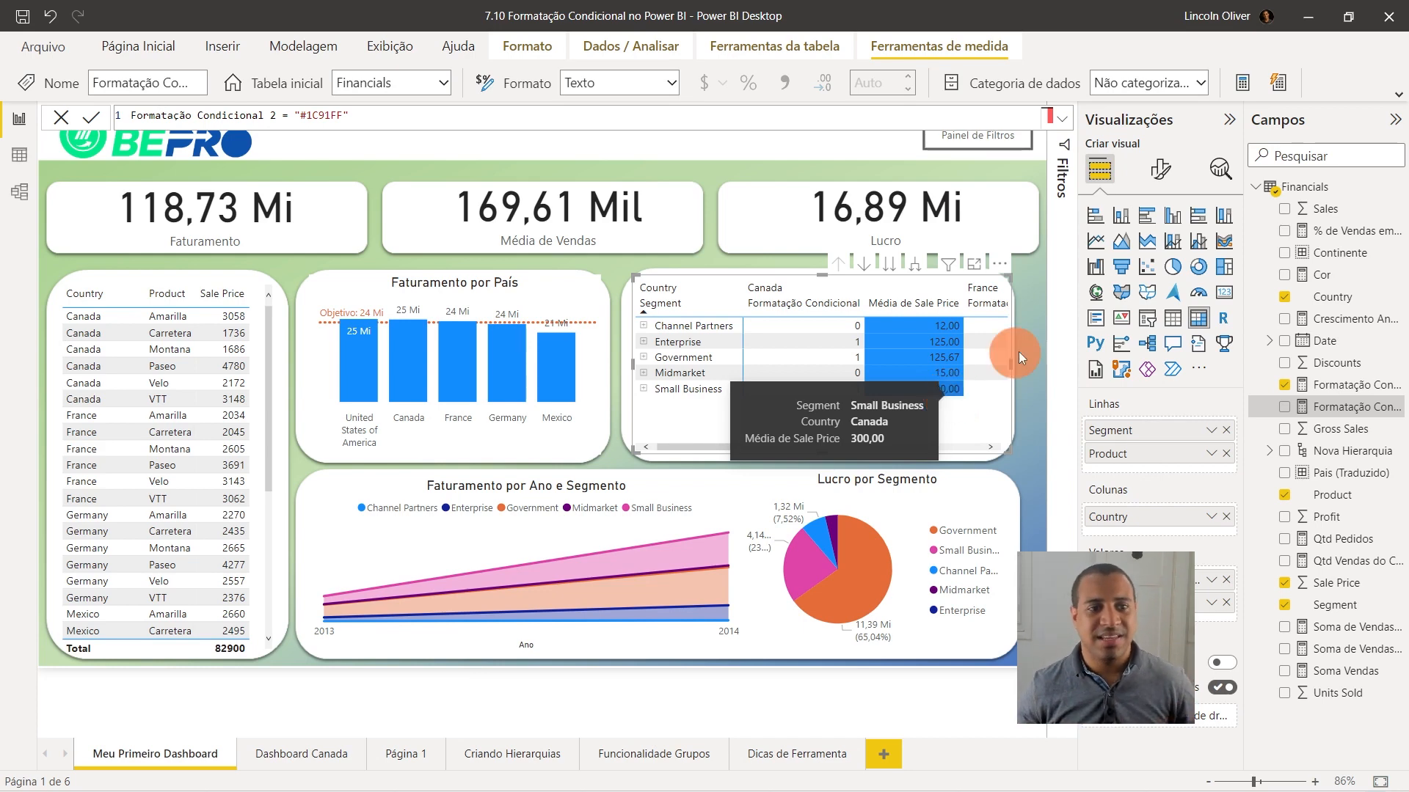
Review the hex code and the Formatação Condicional measure's formula, and open that measure's options in the matrix values.
{"action": "left_click_drag", "start_coordinate": [294, 116], "coordinate": [339, 116]}
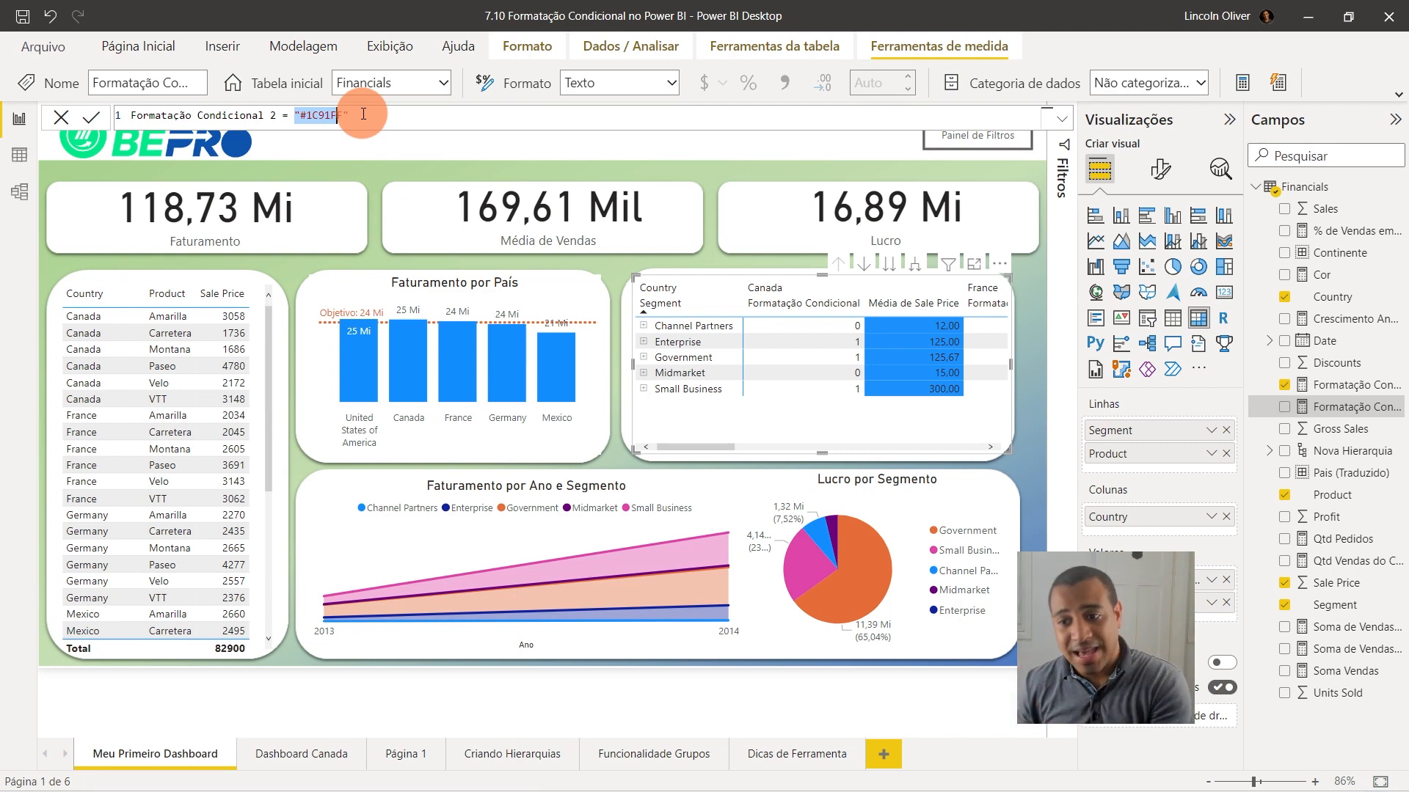
{"action": "left_click", "coordinate": [1346, 385]}
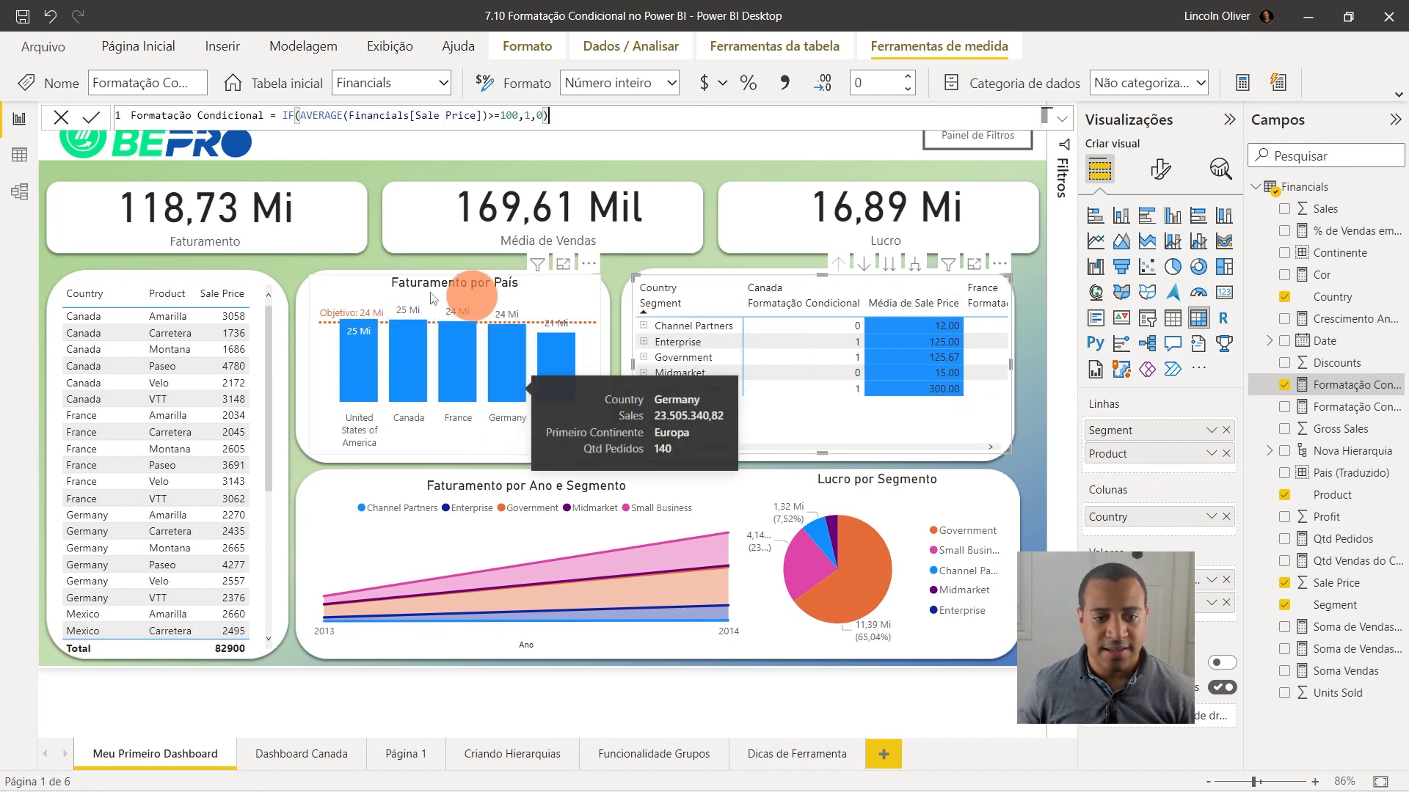
{"action": "left_click", "coordinate": [1212, 578]}
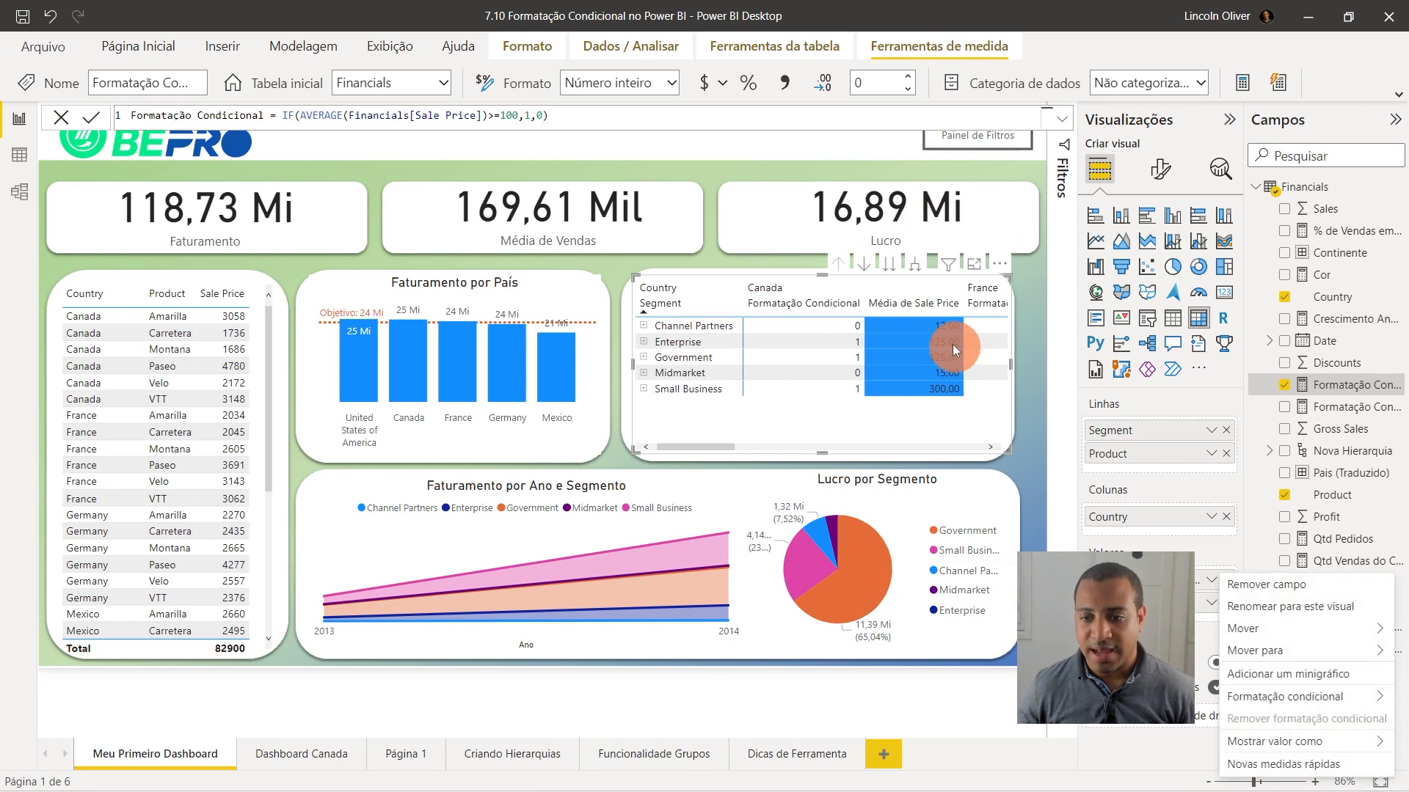